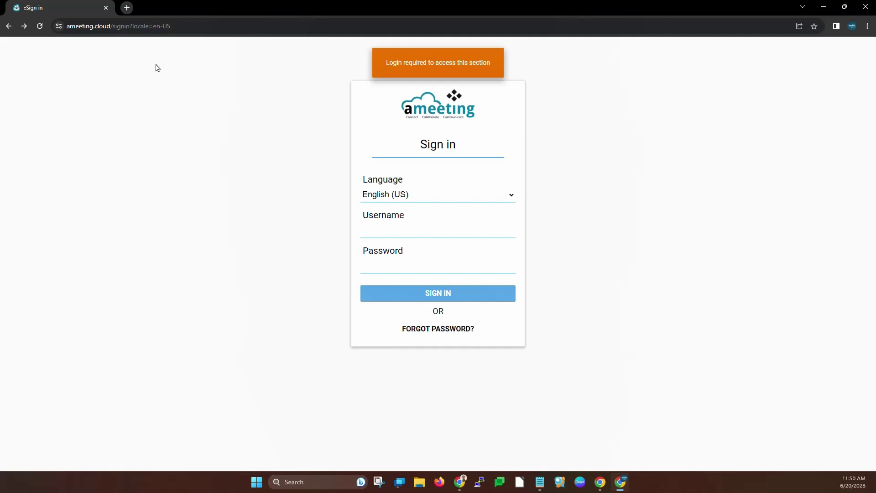
Load ameeting.cloud in a new browser tab
left_click(127, 8)
type("a")
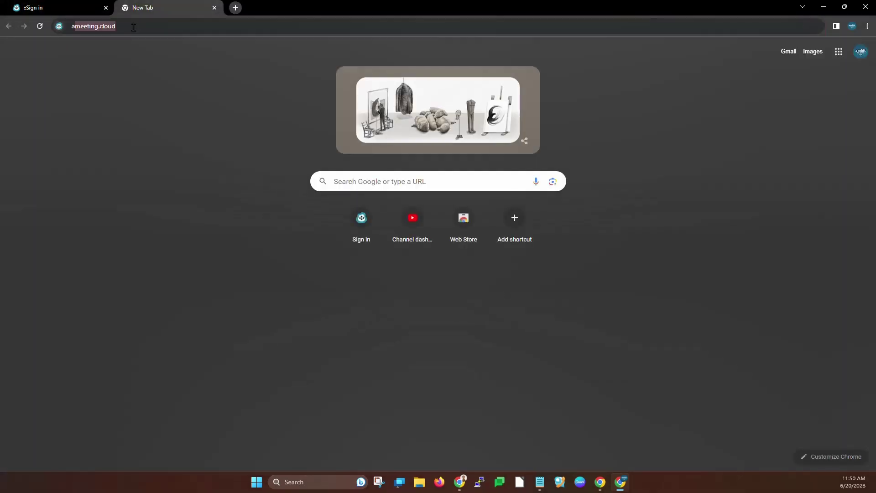
type("meeting.clou")
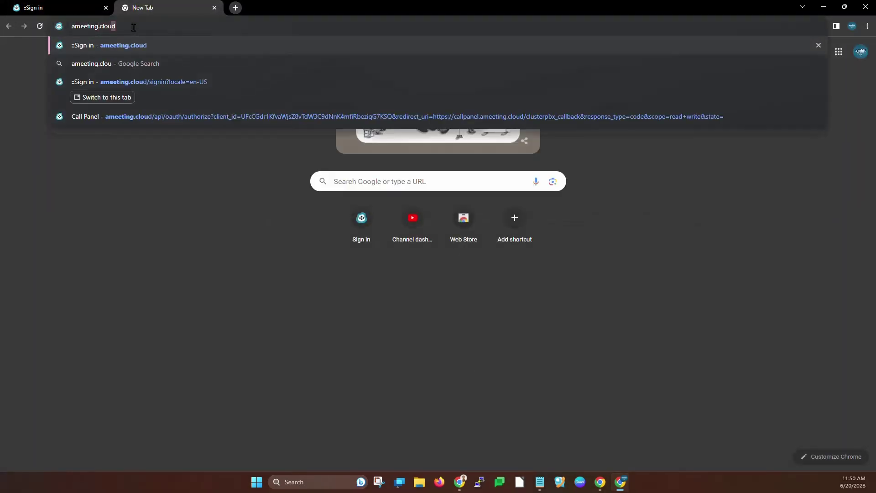
type("d")
key("Return")
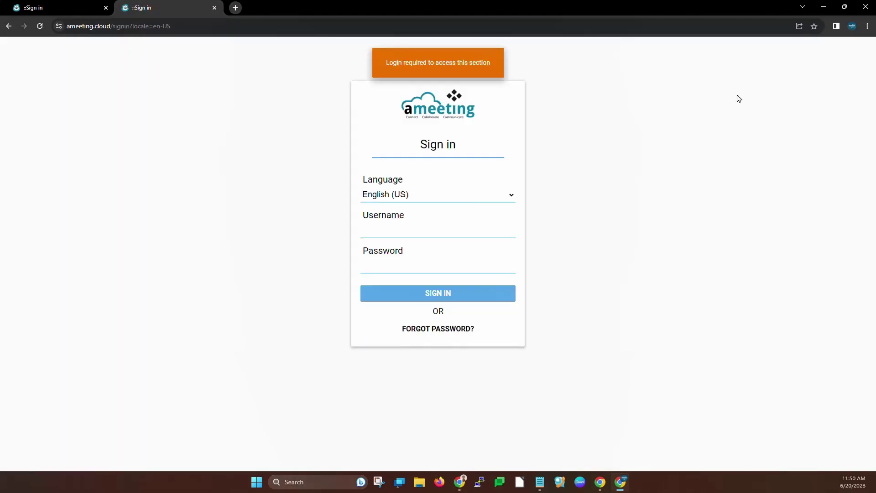
Bookmark the sign-in page under the name 'Ameeting'
left_click(867, 26)
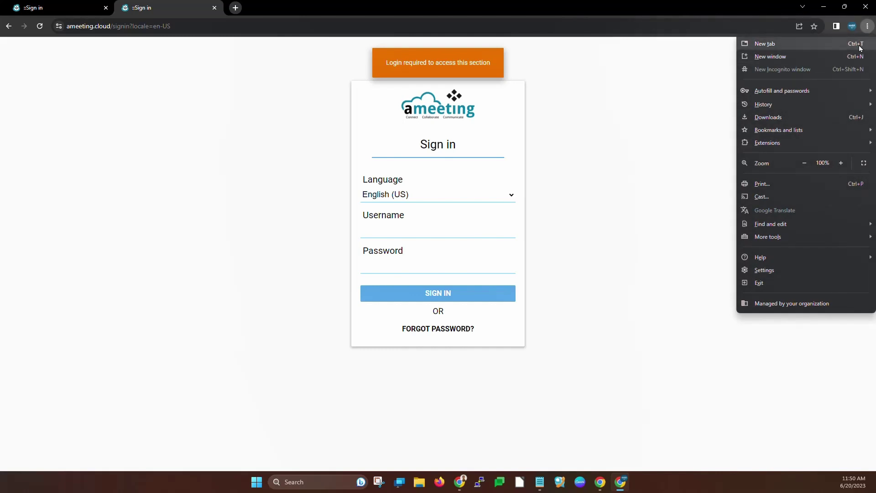
mouse_move(797, 131)
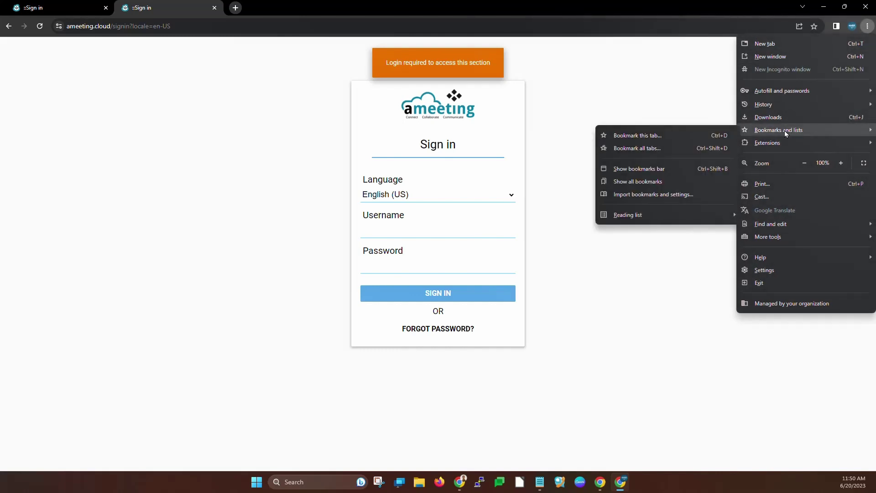
left_click(666, 138)
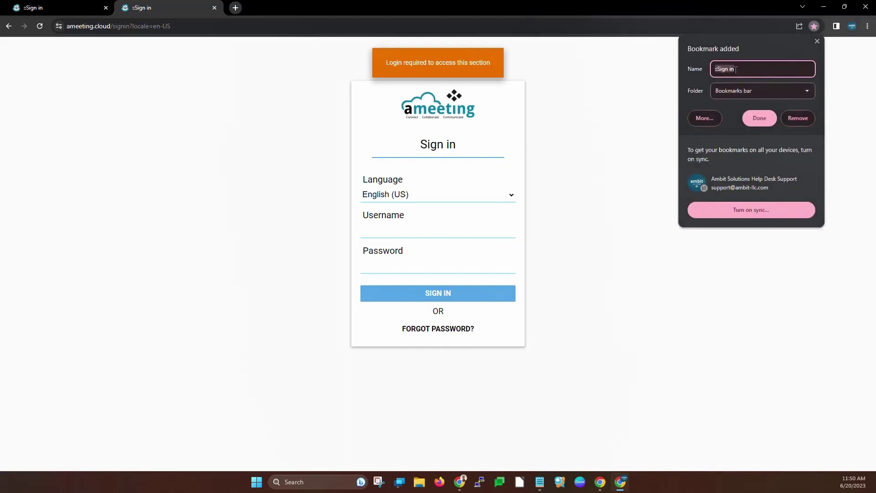
type("Ameeting")
left_click(760, 120)
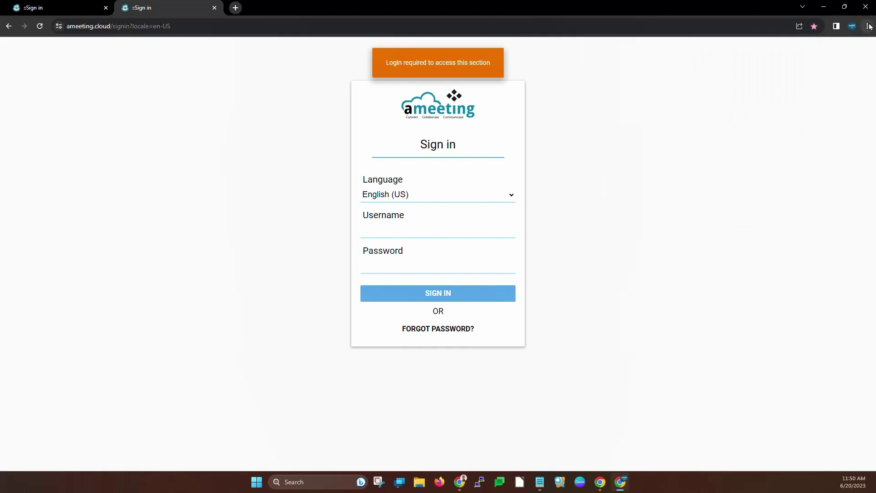
Turn on the Chrome bookmarks bar and open a fresh blank tab
left_click(869, 26)
mouse_move(808, 129)
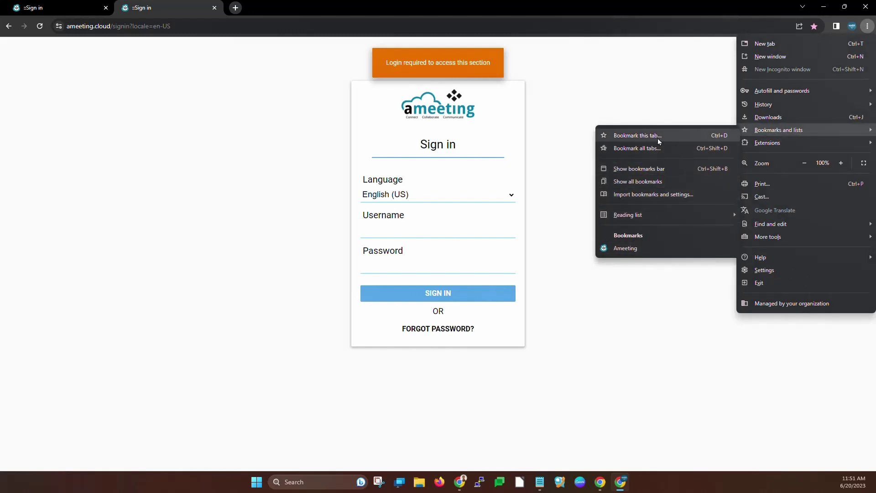
left_click(650, 169)
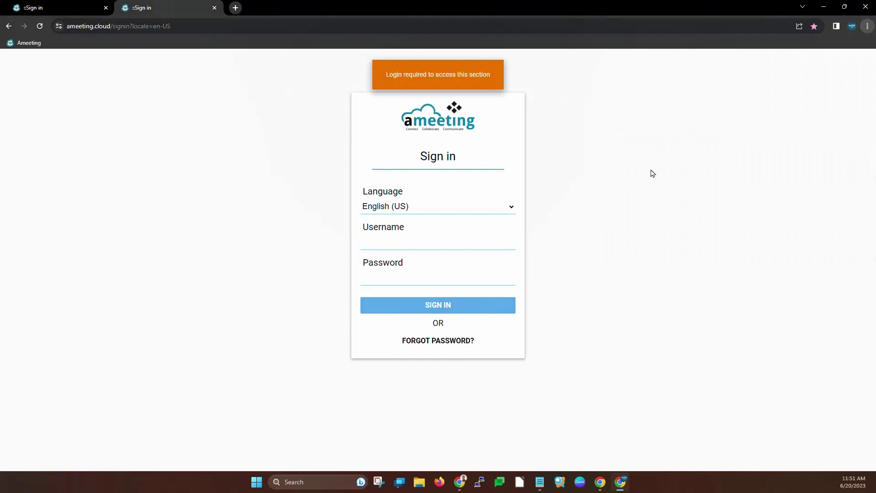
left_click(236, 9)
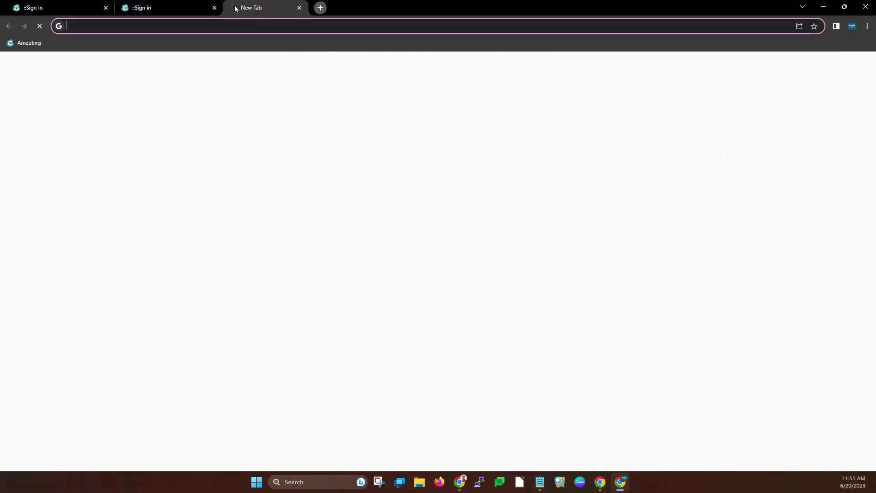
Sign in via the Ameeting bookmark with the account username and saved password, allowing microphone access
left_click(32, 42)
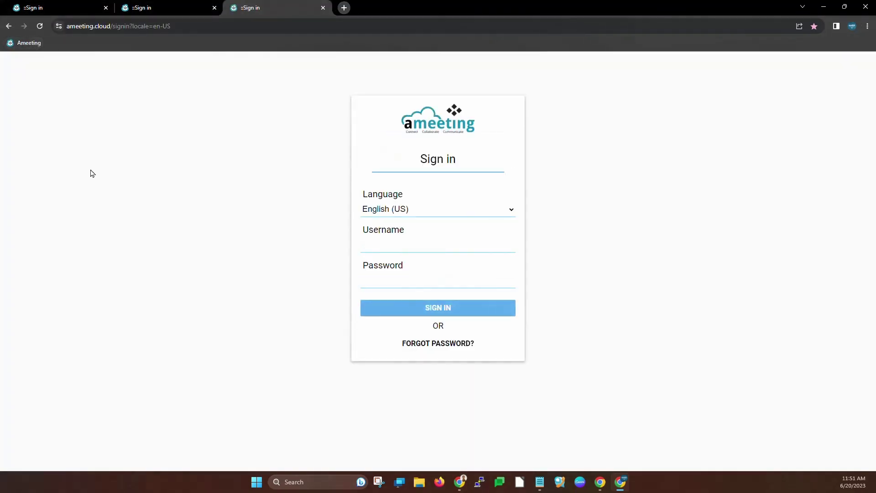
left_click(408, 244)
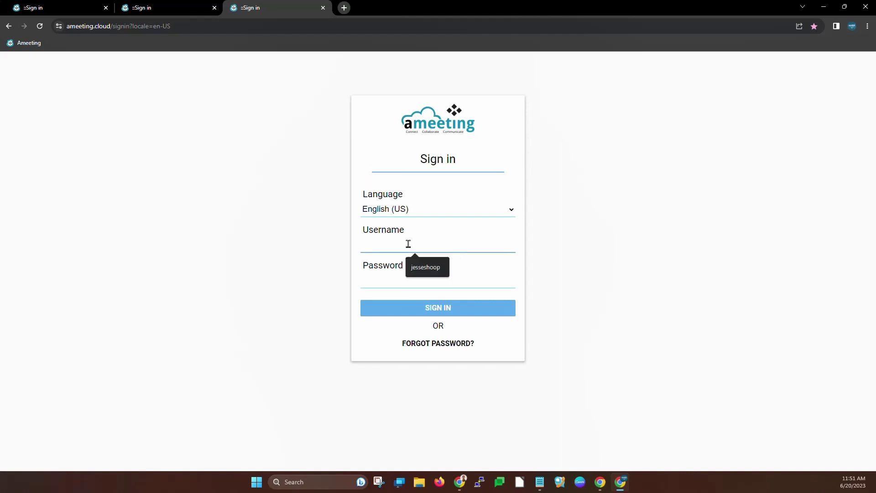
key("Tab")
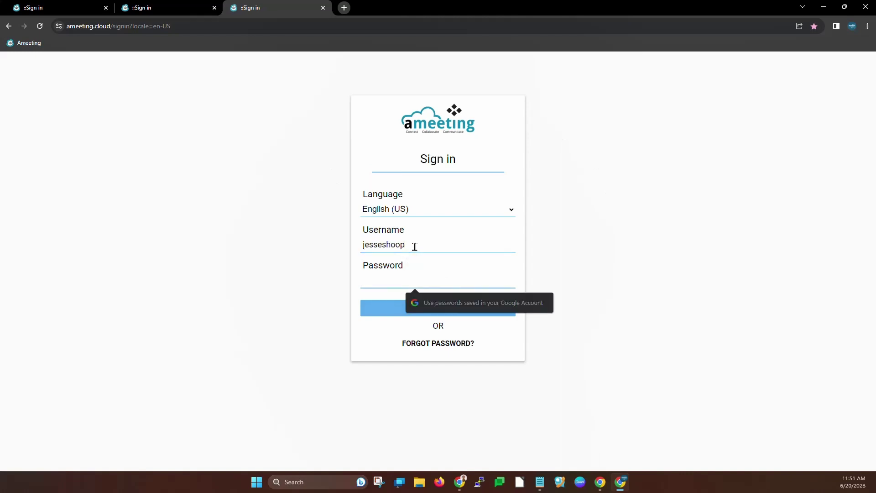
key("ctrl+v")
left_click(416, 307)
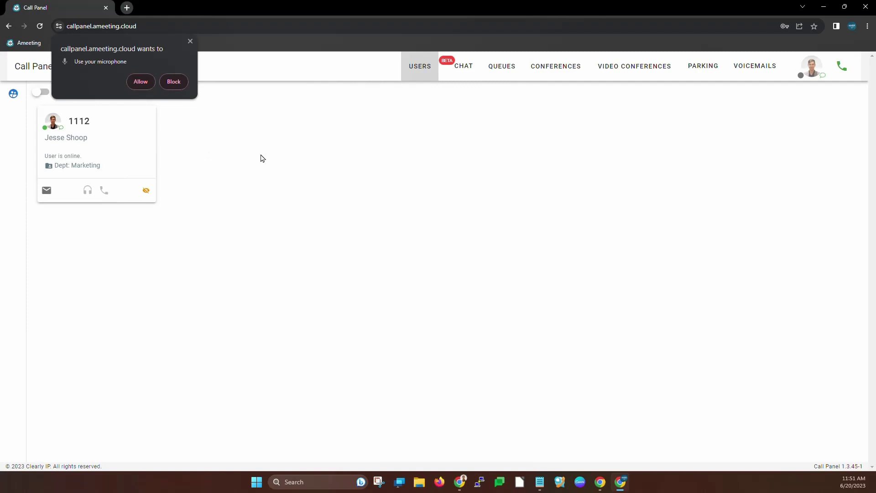
left_click(143, 86)
Allow notifications, switch to full screen with F11, and open the all-users list panel
left_click(141, 85)
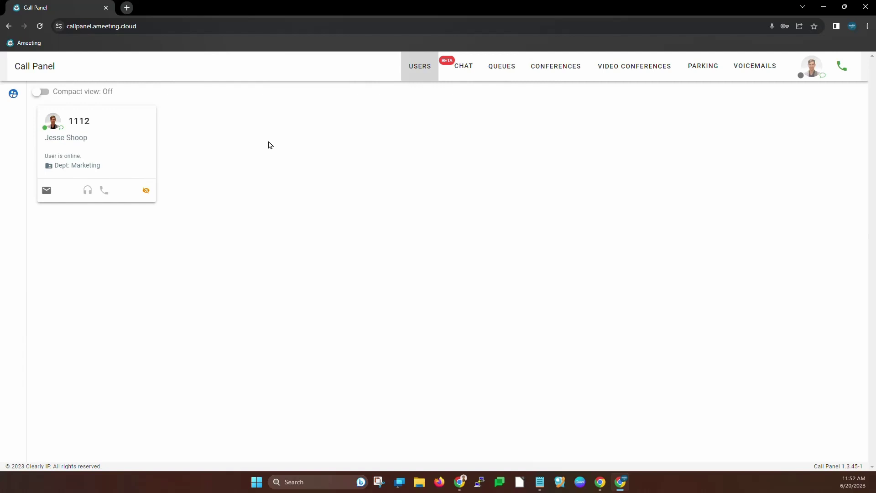
key("F11")
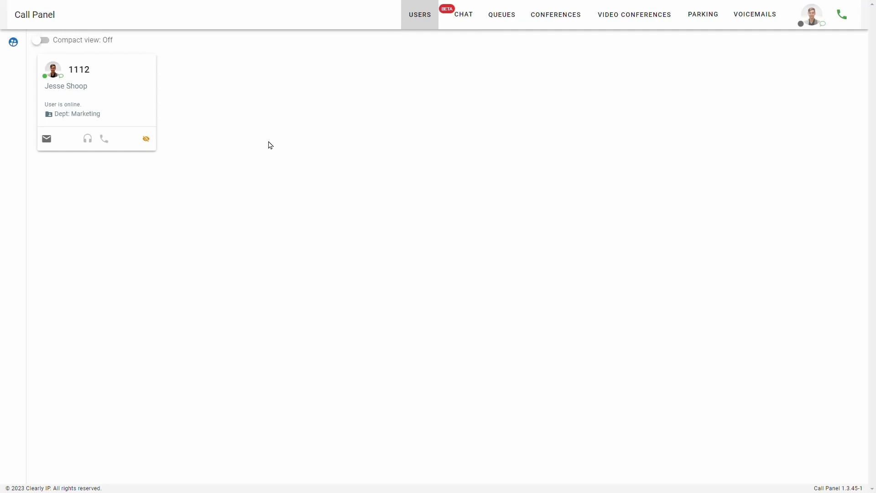
left_click(424, 22)
left_click(13, 43)
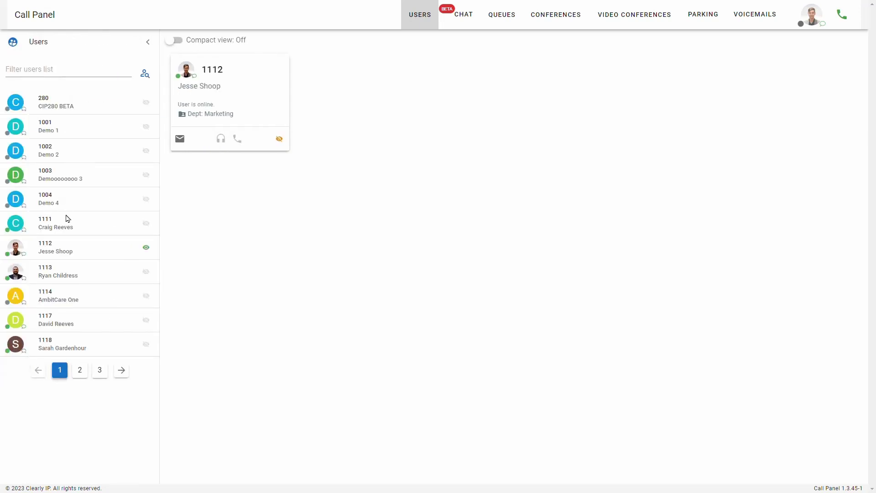
Browse the users list pages, then add cards for users 1113, 1117 and 1118
left_click(81, 370)
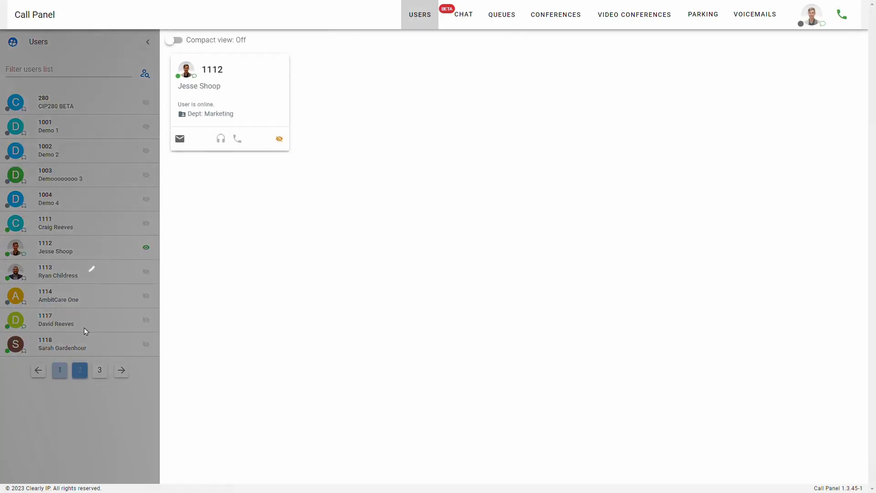
left_click(99, 370)
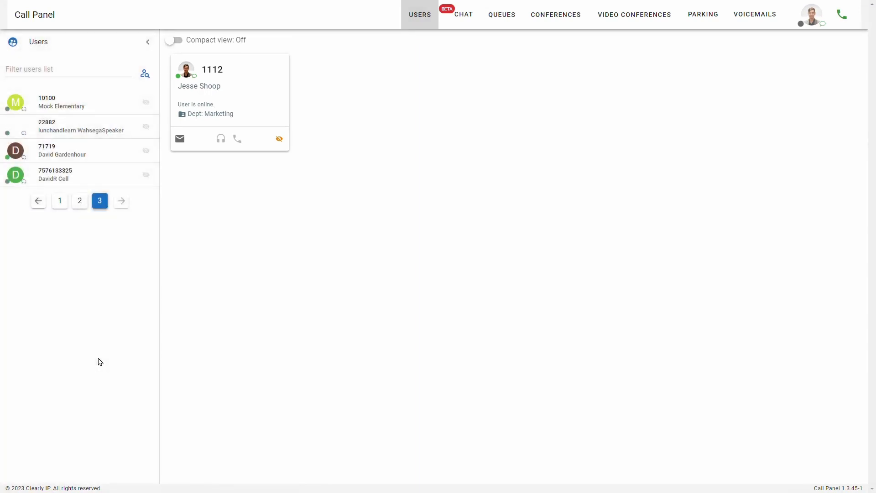
left_click(80, 202)
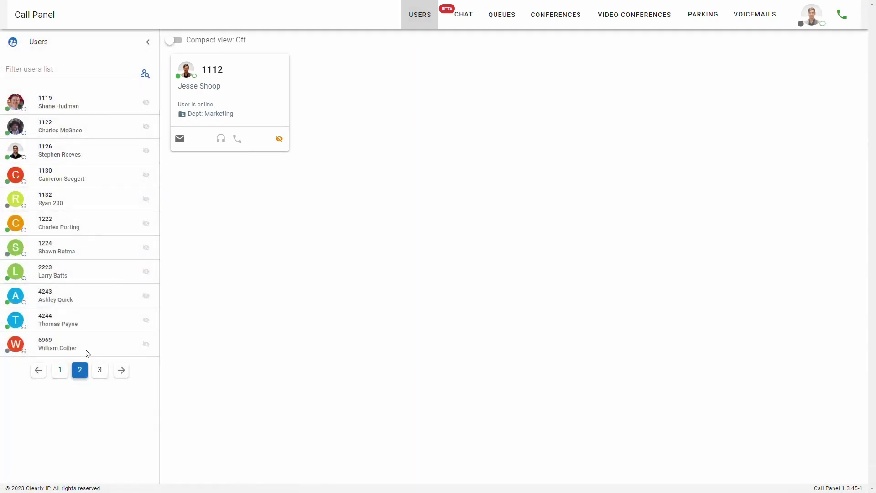
left_click(60, 370)
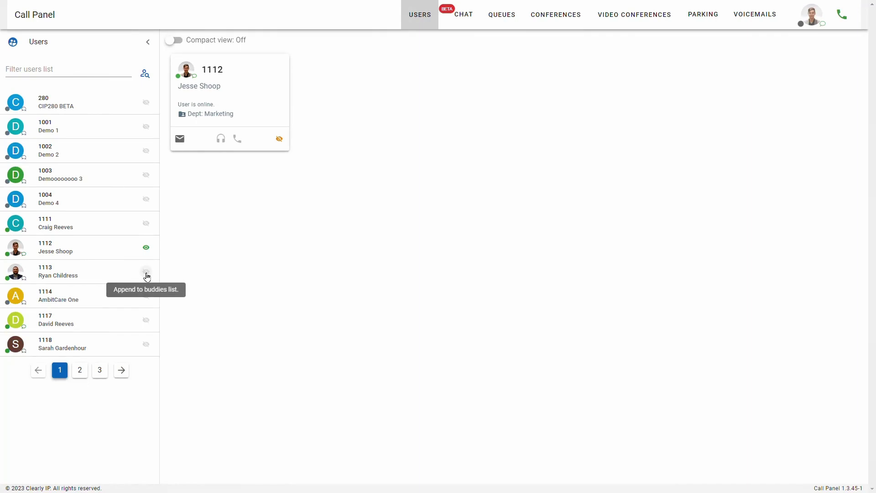
left_click(146, 273)
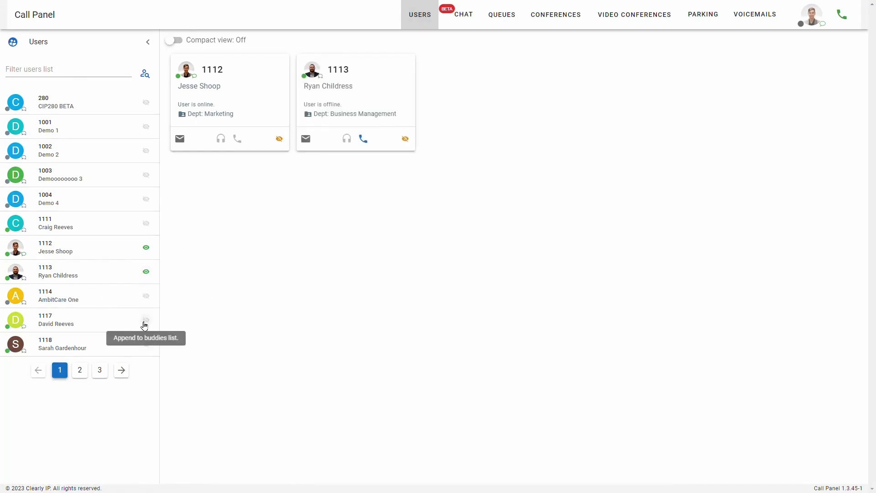
left_click(144, 323)
left_click(146, 344)
On page 2, add cards for 1130, 1132, 1222, 1224 and 2223, then collapse the list
left_click(80, 374)
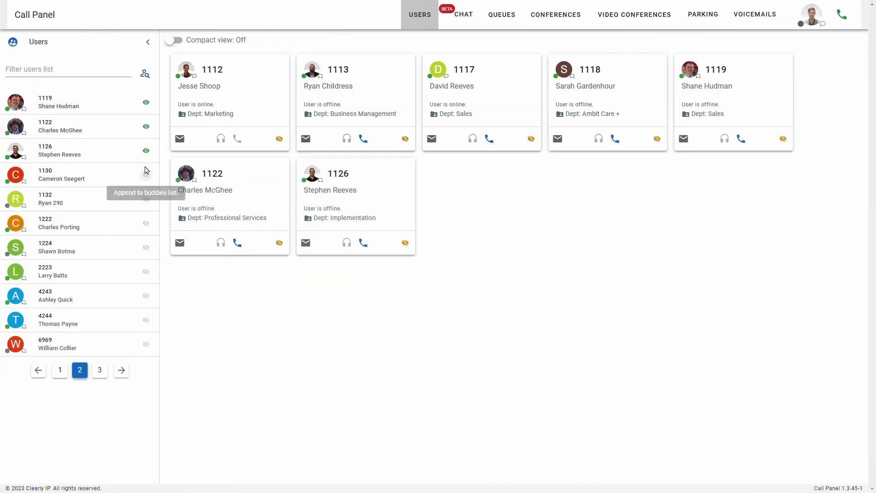
left_click(146, 175)
left_click(146, 199)
left_click(146, 223)
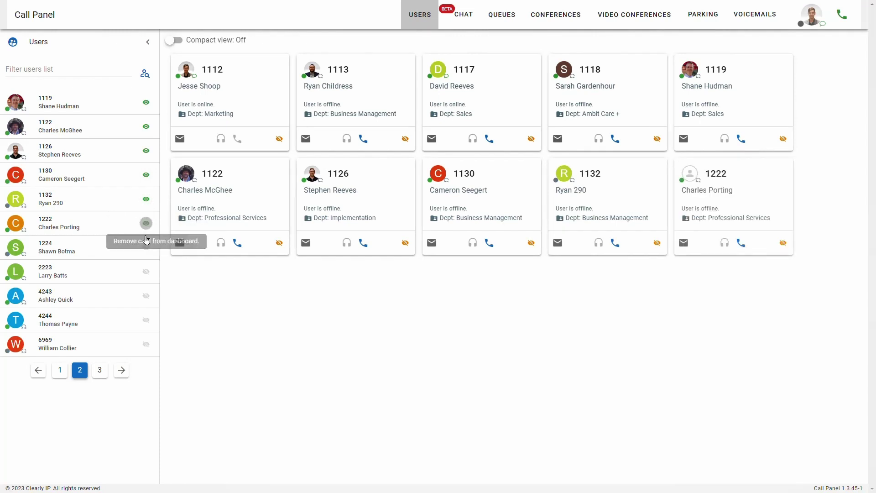
left_click(146, 248)
left_click(146, 271)
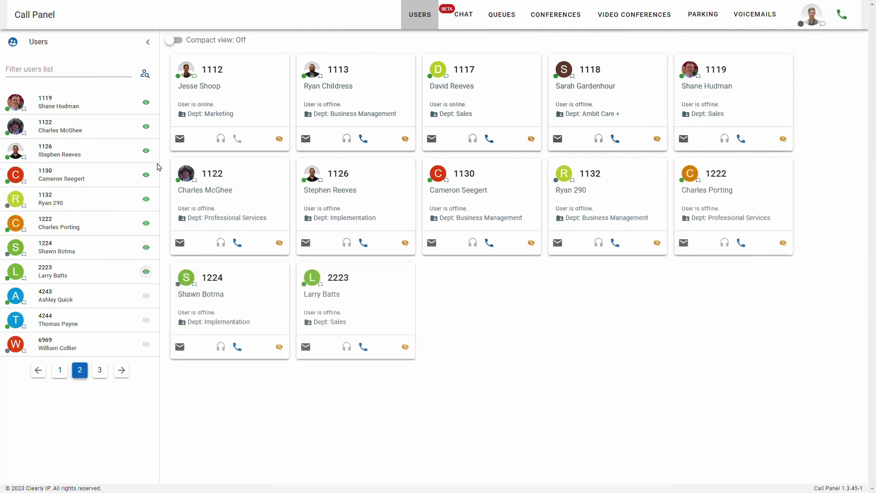
left_click(146, 38)
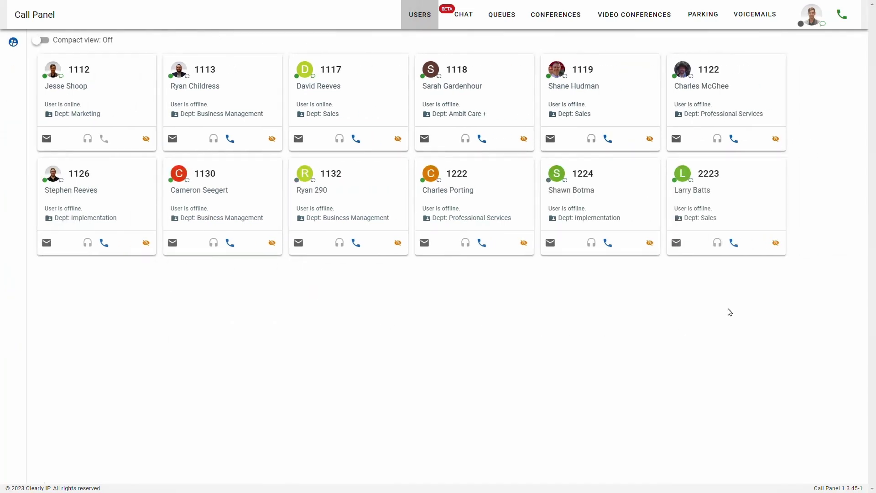
Remove the 2223, 1224, 1222, 1132 and 1130 cards from the dashboard
left_click(775, 243)
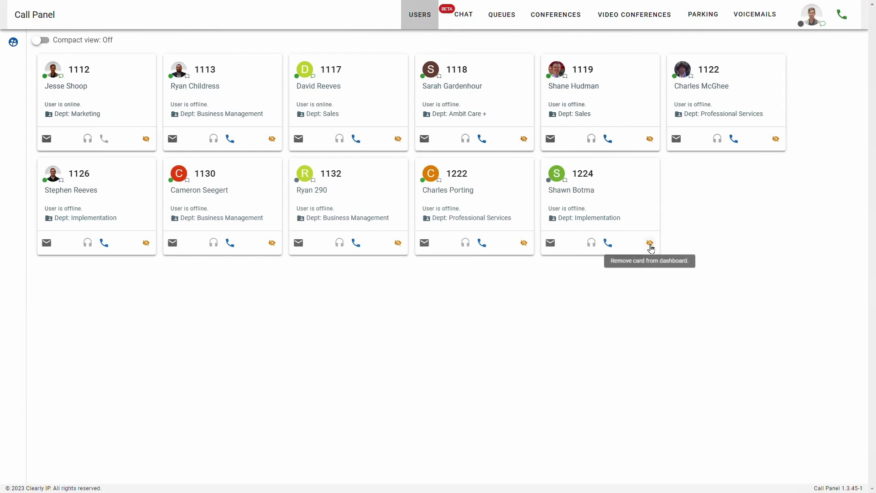
left_click(650, 243)
left_click(524, 242)
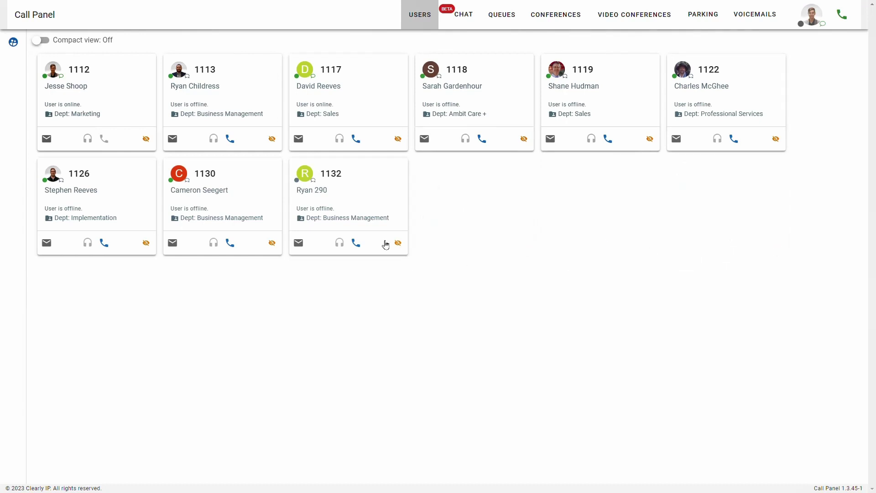
left_click(399, 246)
left_click(272, 243)
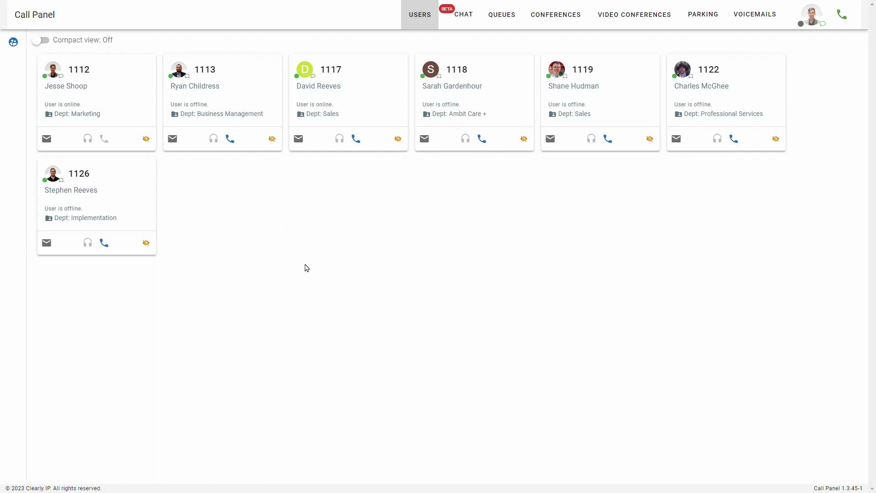
Move 1113 to the fourth slot, swap 1118 with 1126, and call extension 1126
left_click_drag(235, 102, 397, 97)
left_click_drag(231, 86, 247, 202)
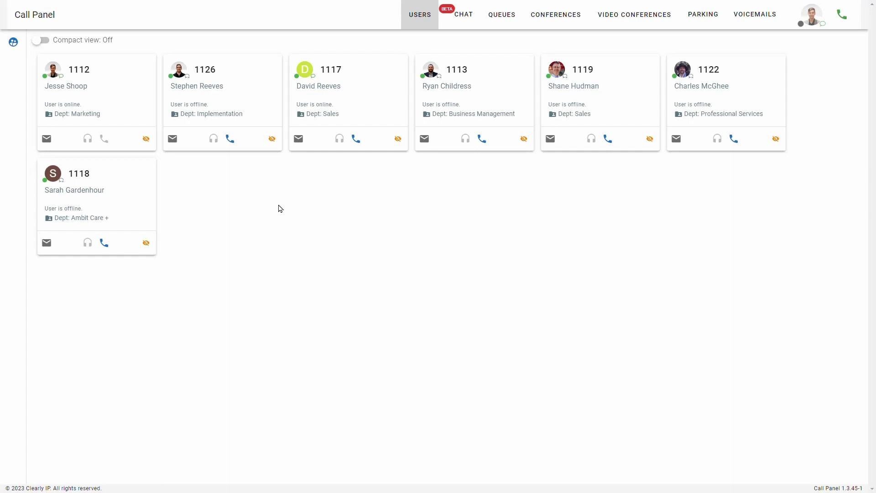
left_click(229, 139)
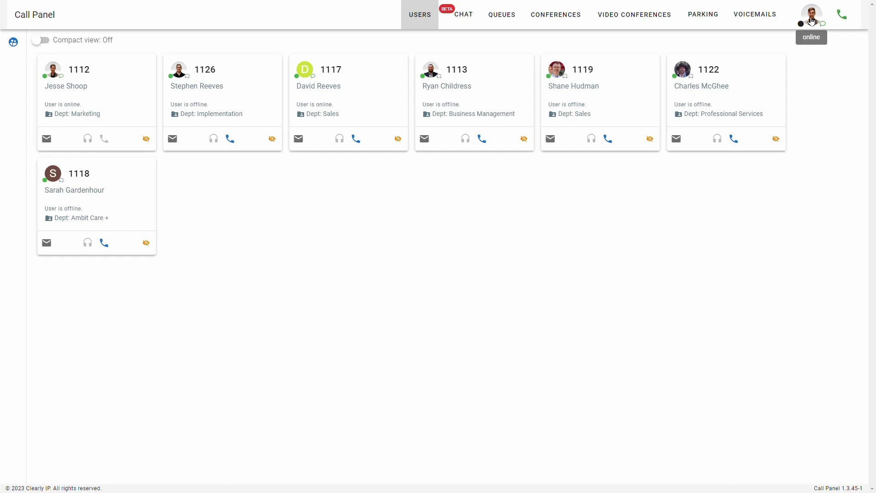
left_click(811, 20)
left_click(849, 79)
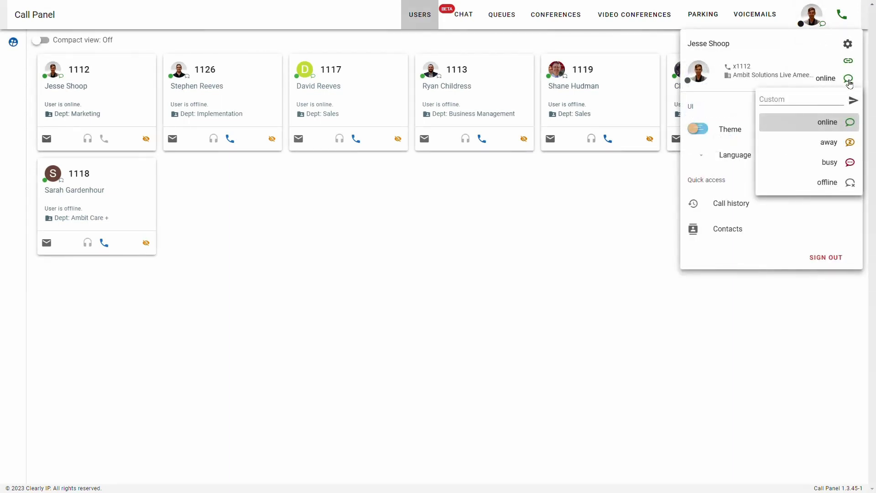
left_click(831, 142)
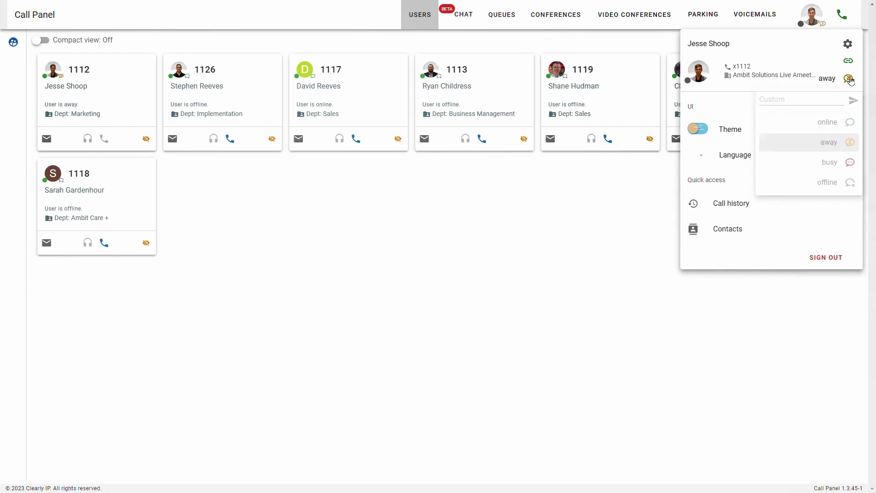
left_click(829, 162)
left_click(848, 78)
left_click(787, 100)
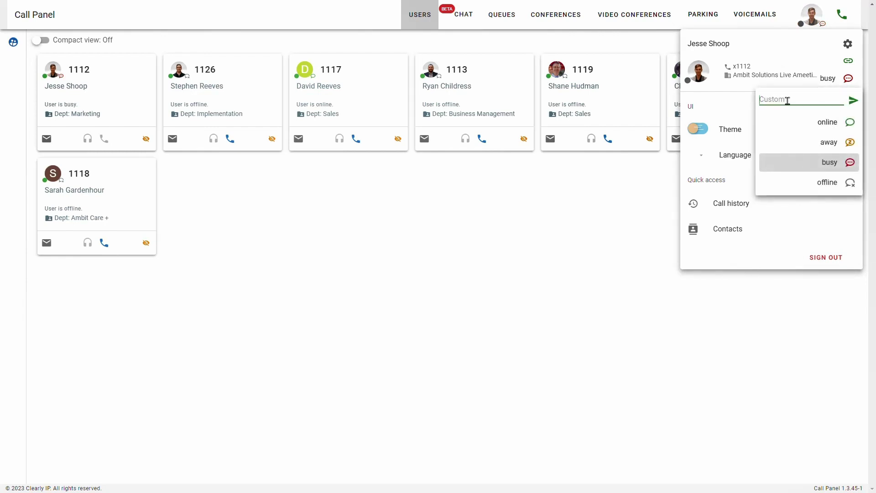
type("Vaction")
left_click(827, 143)
left_click(571, 215)
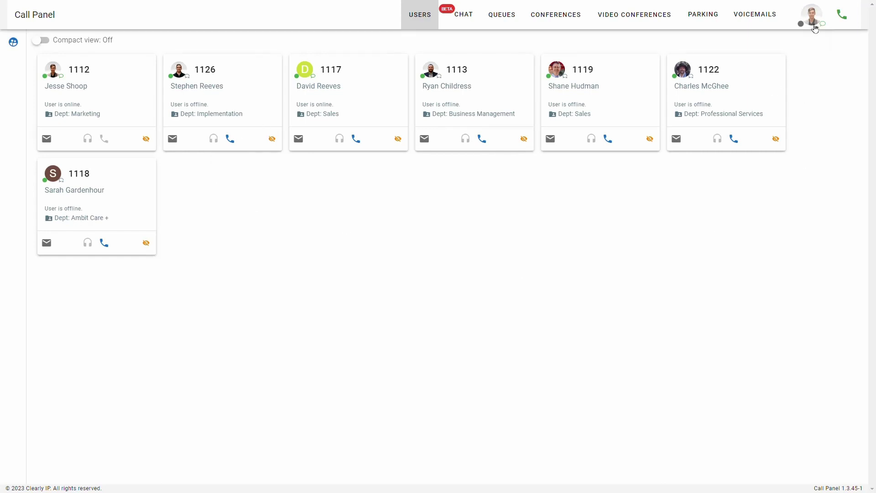
left_click(815, 19)
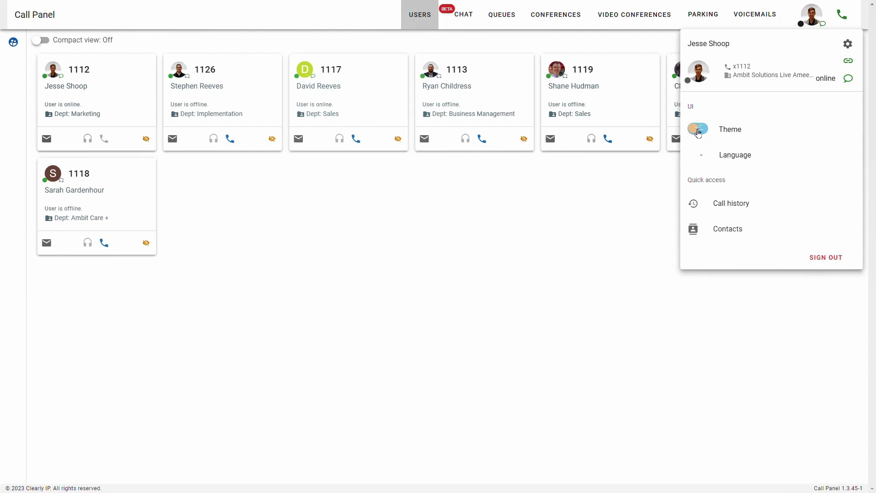
left_click(698, 130)
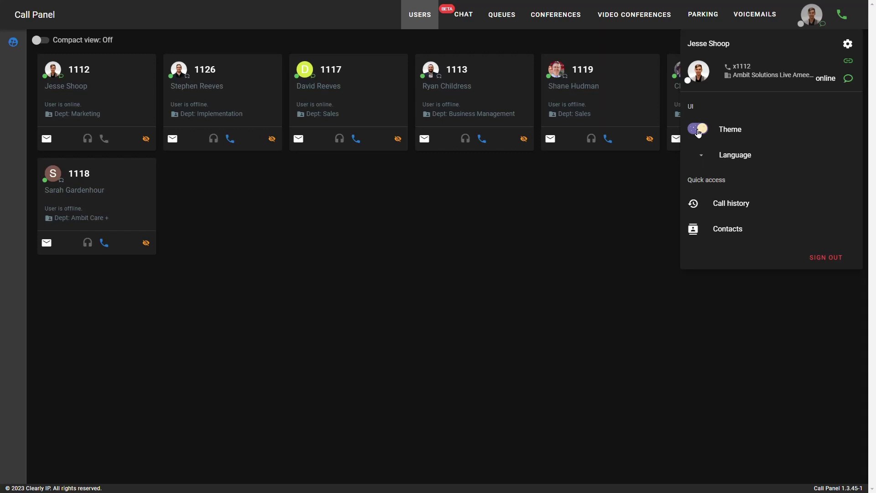
left_click(697, 131)
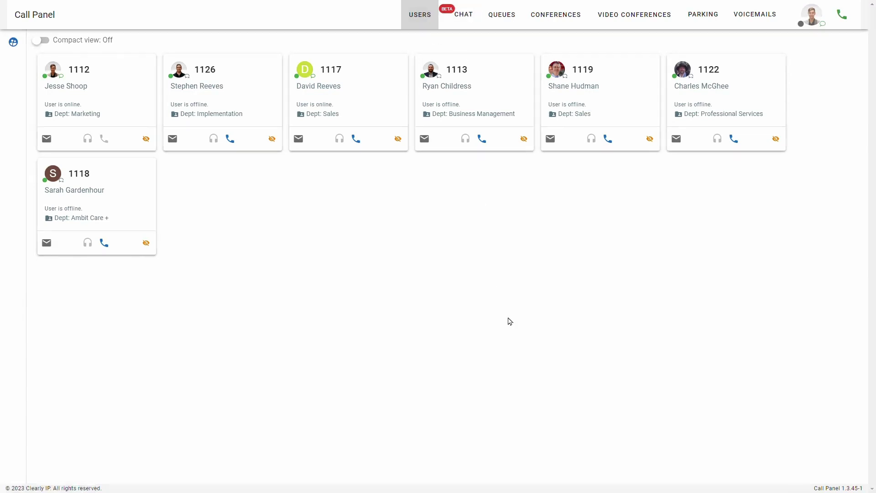
Search 'Google' in a new tab, then return to the Call Panel tab in full screen
left_click(125, 7)
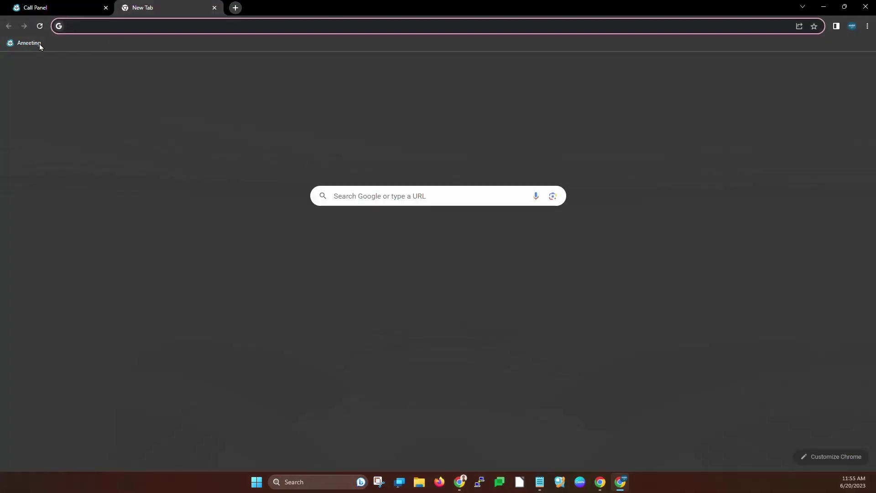
type("Google")
key("Return")
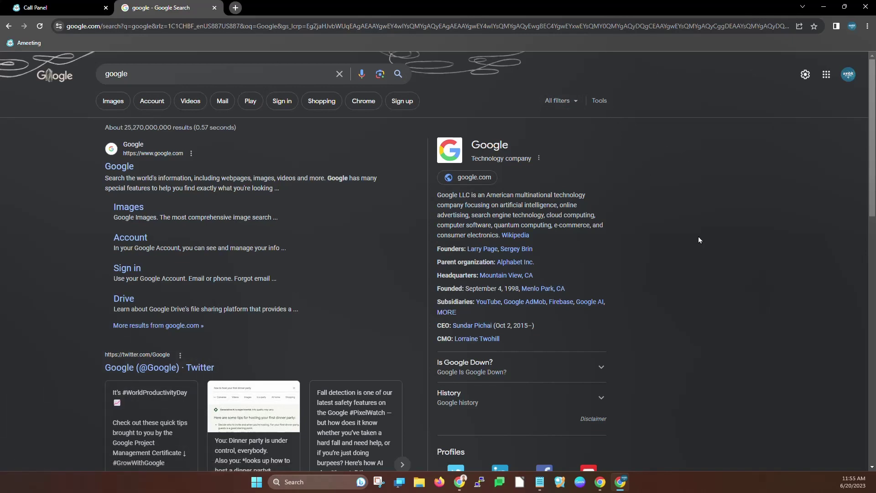
key("ctrl+Tab")
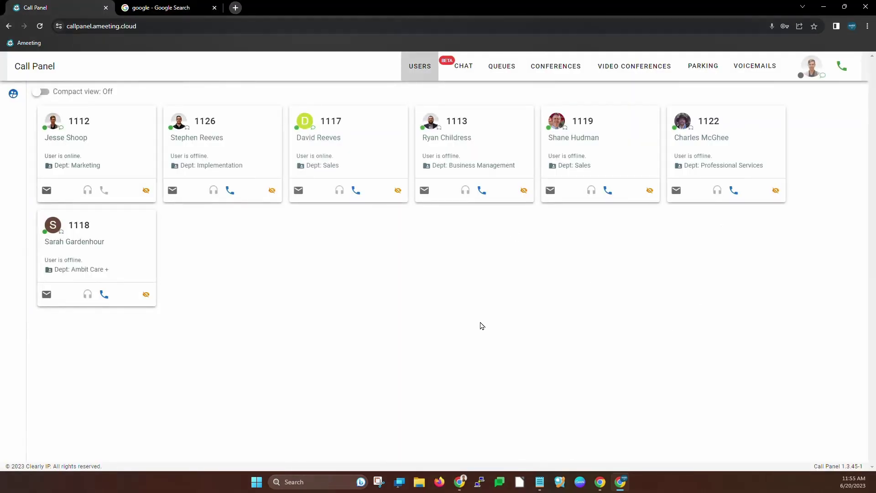
key("F11")
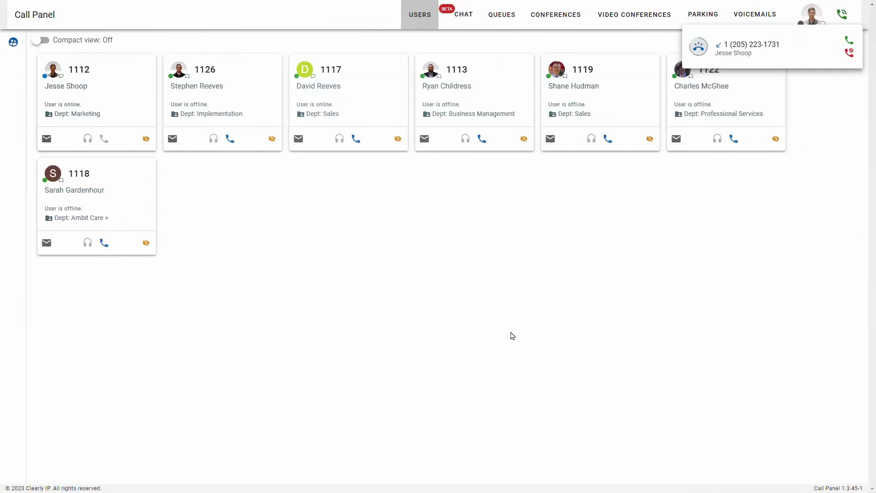
Answer the incoming call, then open and close the dial pad
left_click(849, 40)
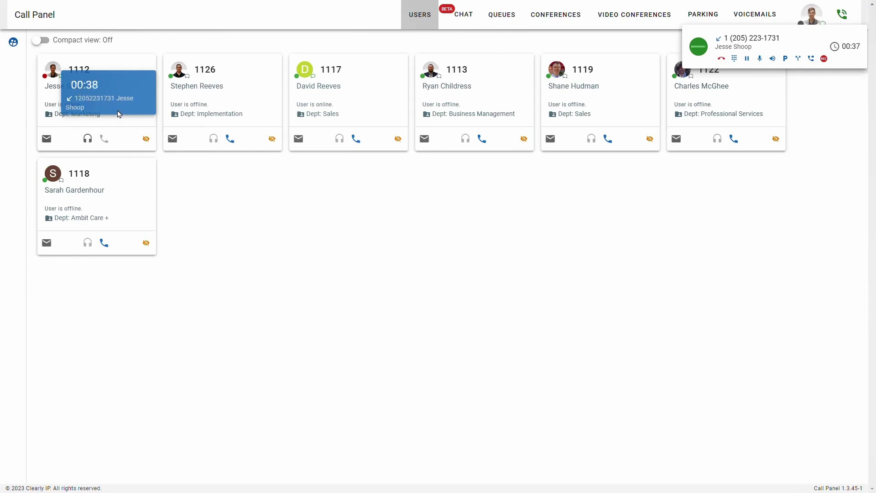
left_click(734, 60)
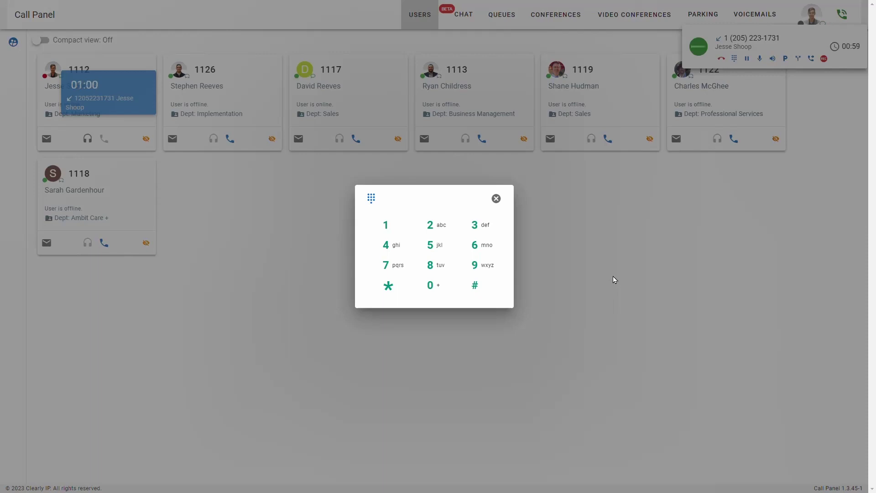
left_click(496, 199)
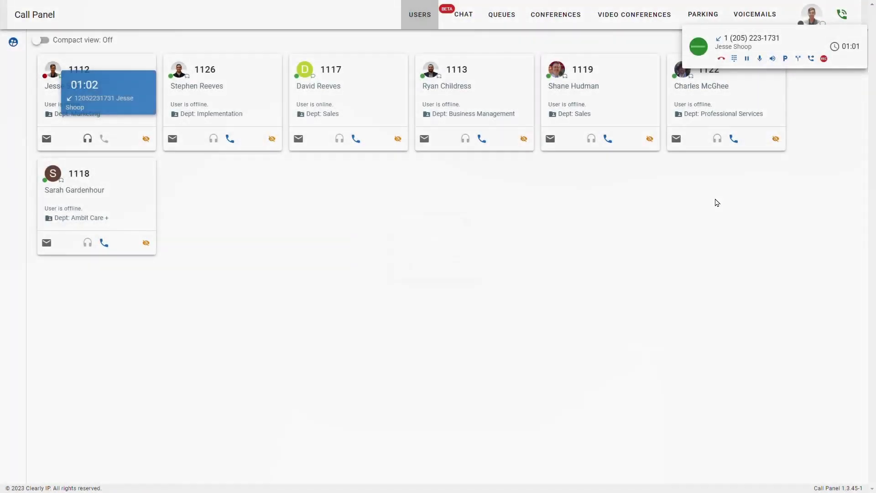
Toggle hold and mute on and back off, and raise the call volume to maximum
left_click(747, 60)
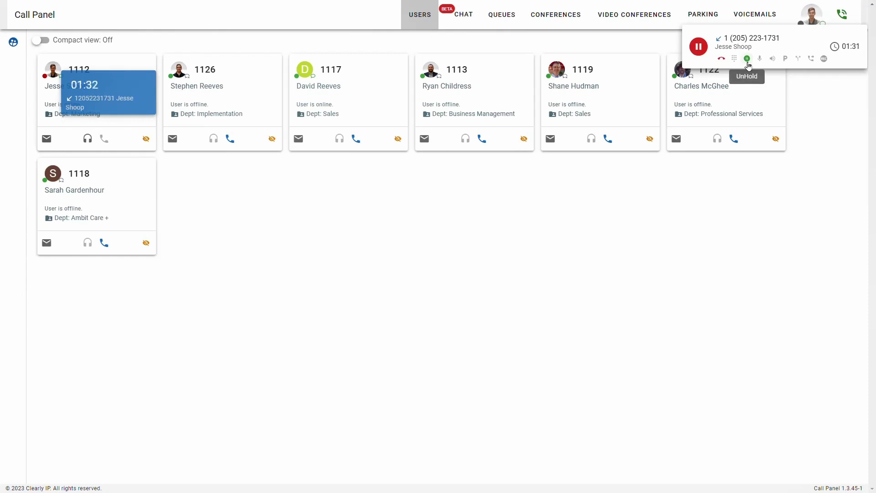
left_click(747, 59)
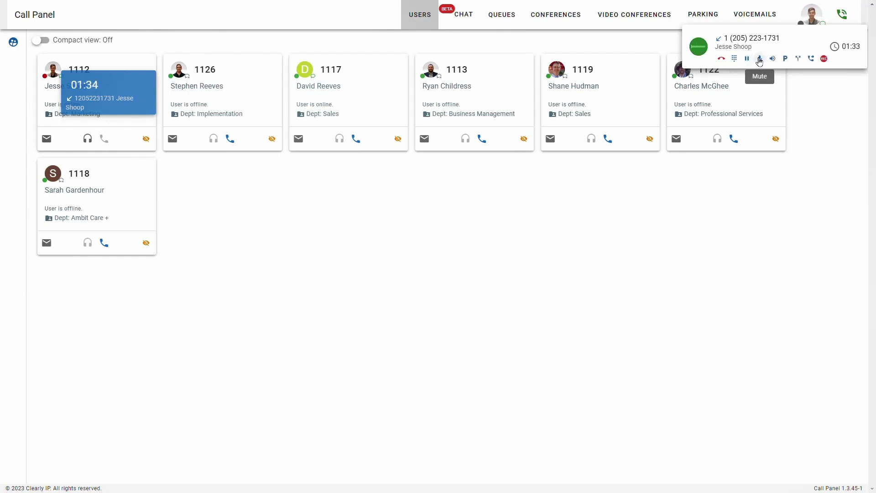
left_click(760, 59)
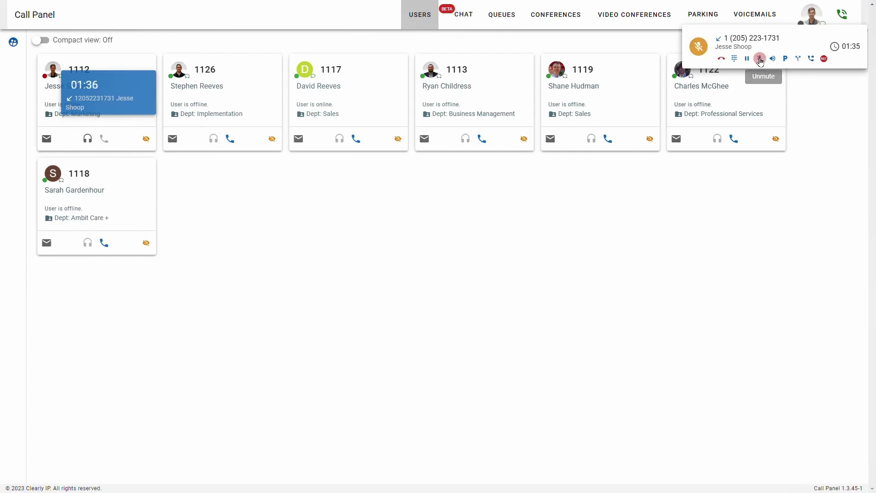
left_click(759, 59)
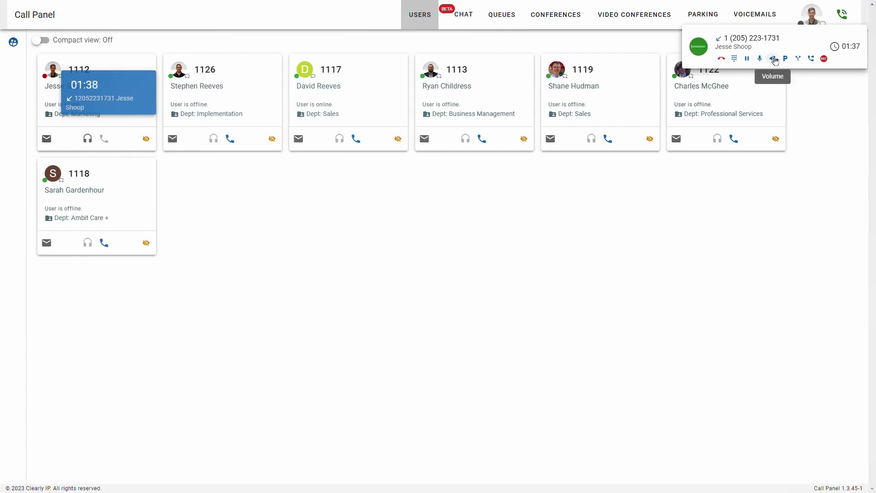
left_click(772, 59)
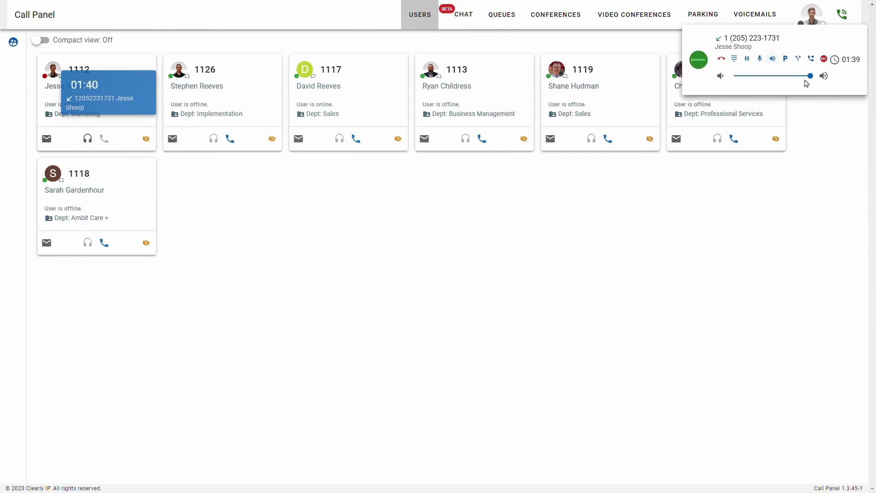
left_click_drag(810, 76, 828, 81)
Enter 1126 as the transfer number with blind transfer mode selected
left_click(813, 59)
left_click(771, 99)
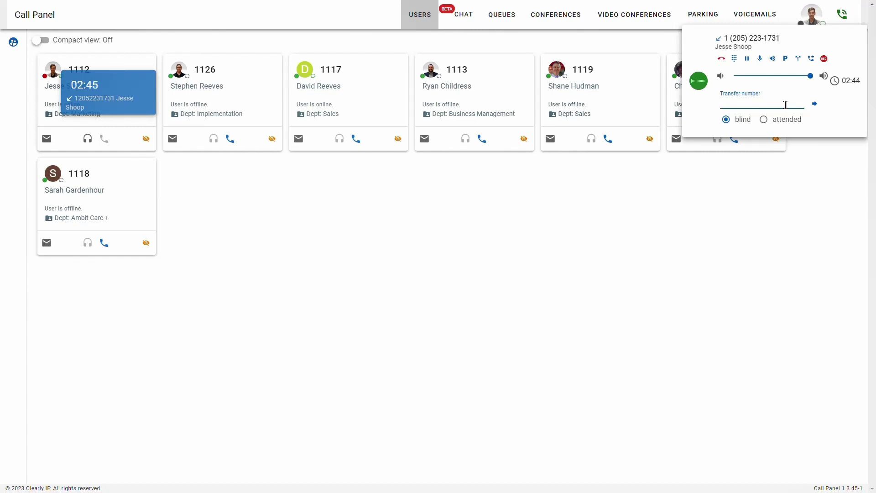
left_click(763, 119)
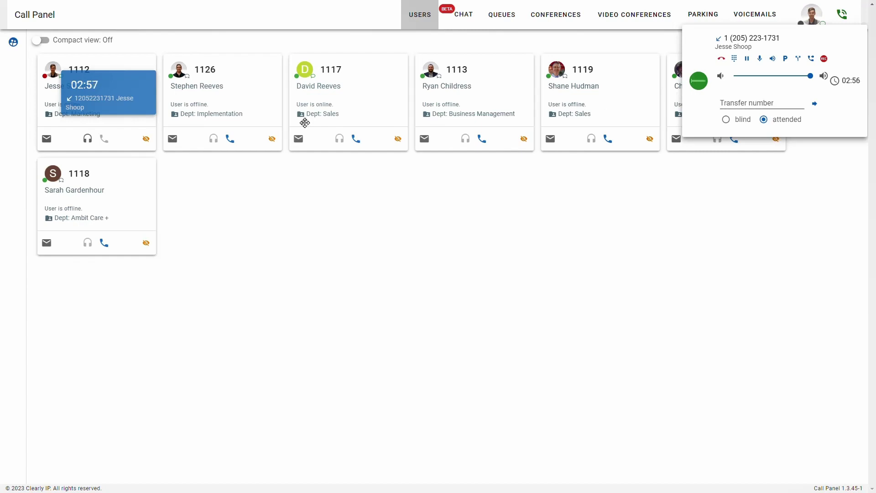
left_click(767, 101)
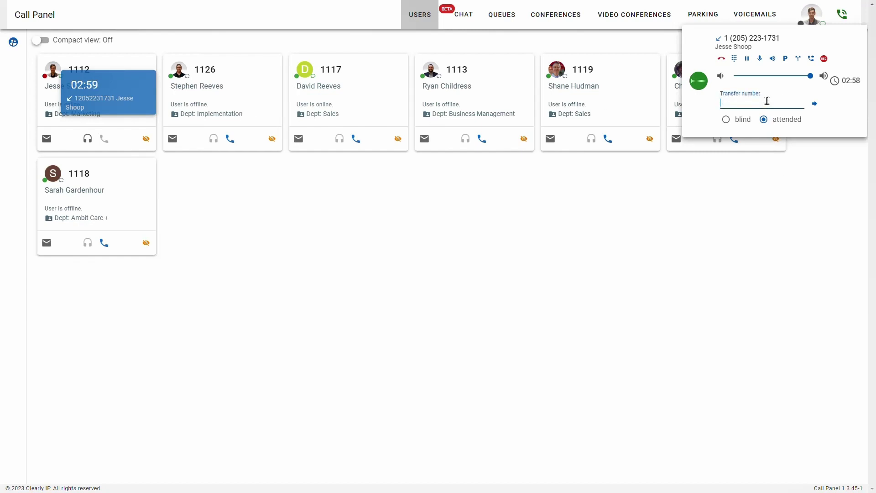
type("1126")
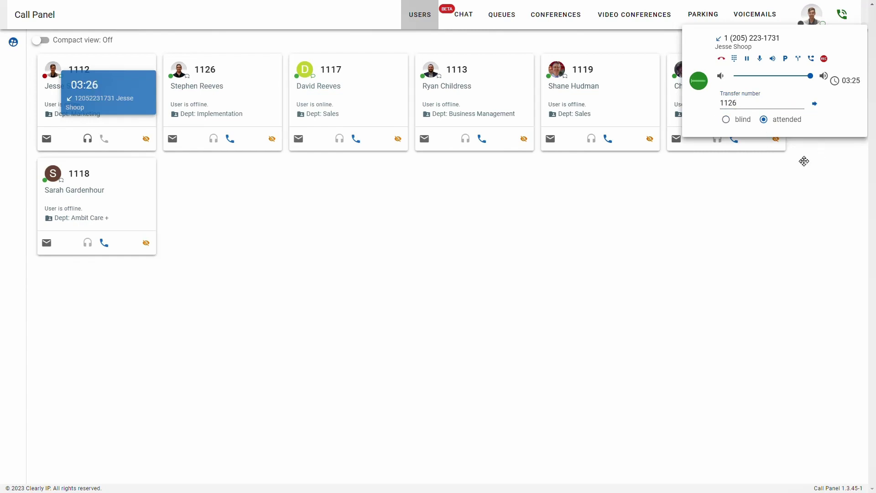
key("Left")
Drag the call onto the 1126 user card, then cancel that transfer
left_click_drag(784, 44, 233, 85)
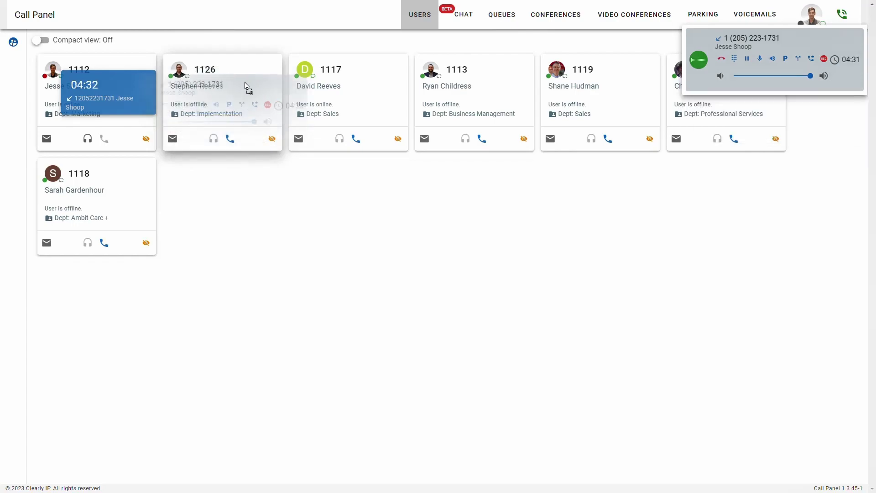
left_click_drag(247, 87, 243, 81)
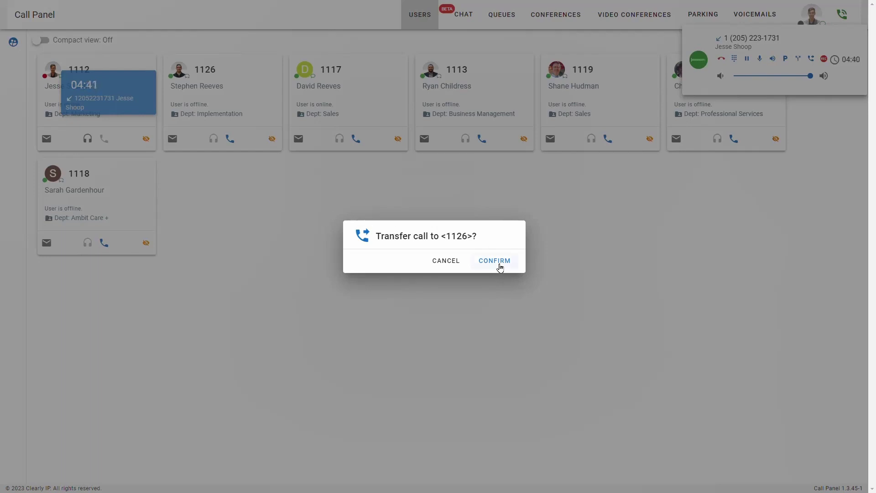
left_click(447, 264)
Record a short part of the call, stop recording, and hang up
left_click(823, 59)
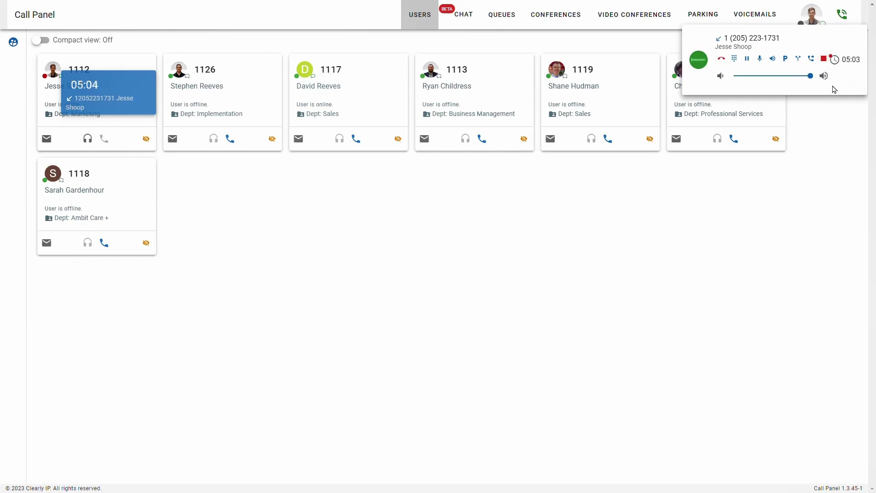
left_click(824, 60)
left_click(722, 64)
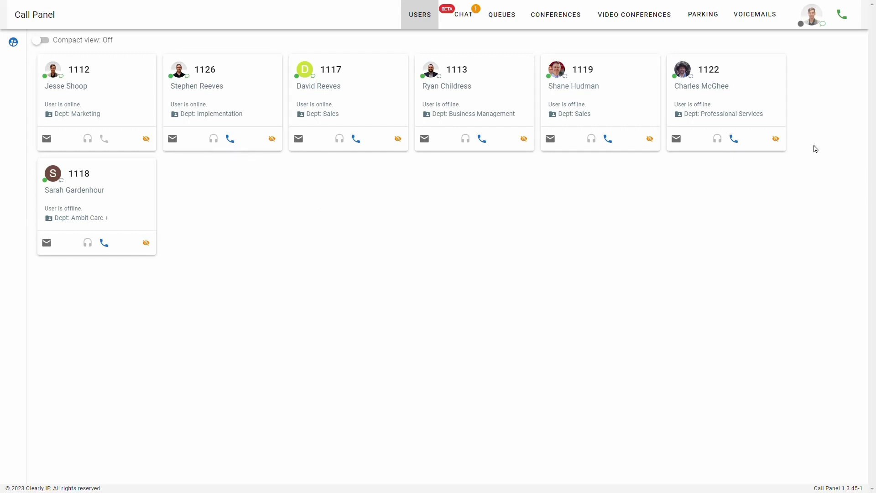
Open the dialer with its Contacts and Calls history lists and browse them
left_click(841, 16)
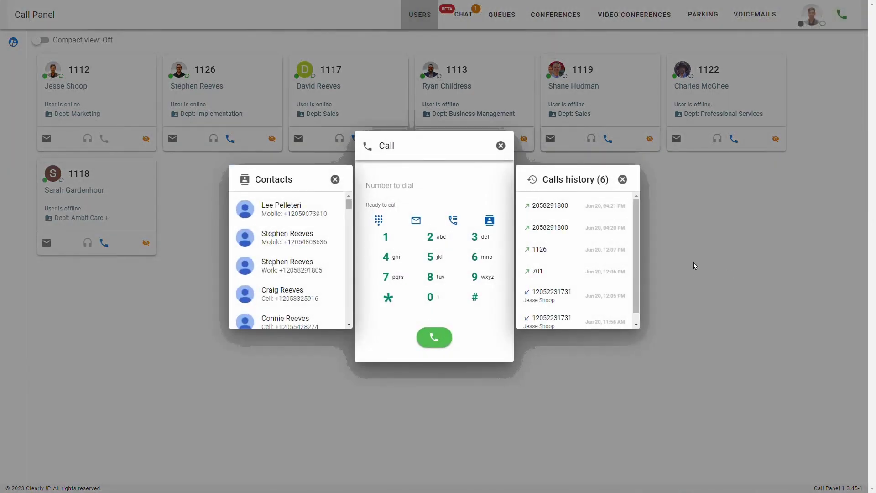
scroll(289, 230, "down", 5)
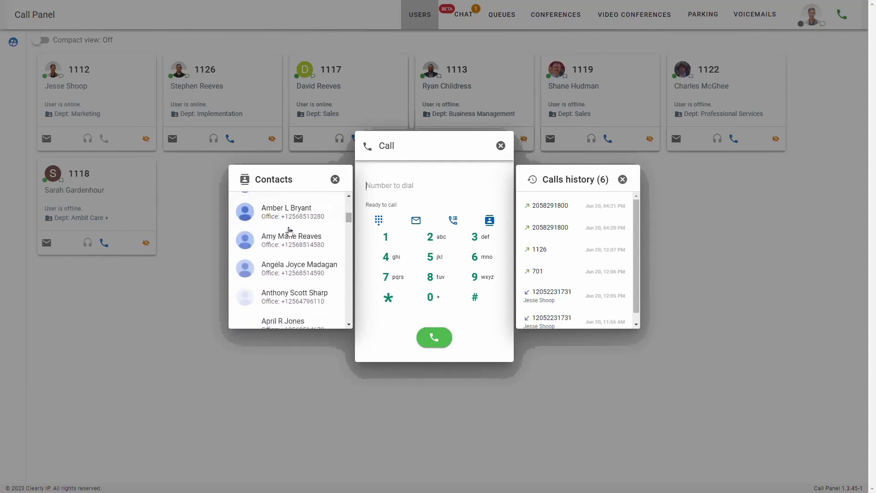
scroll(289, 230, "up", 5)
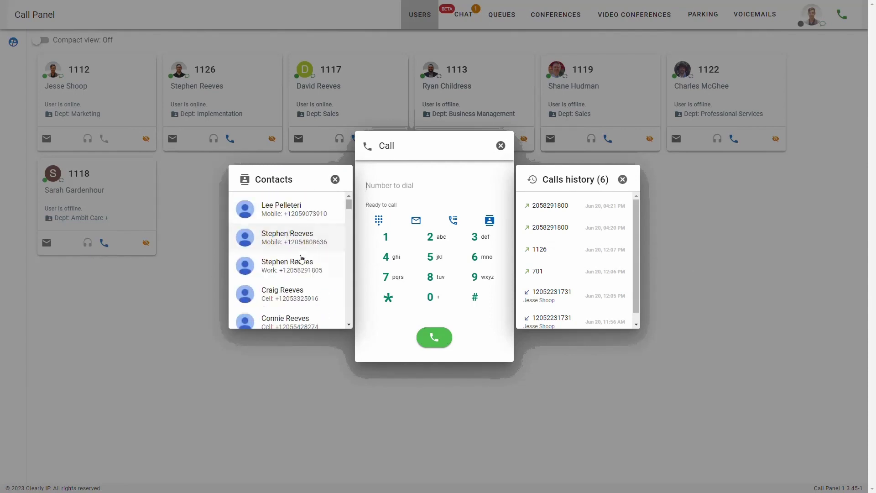
scroll(300, 259, "down", 4)
scroll(300, 258, "down", 3)
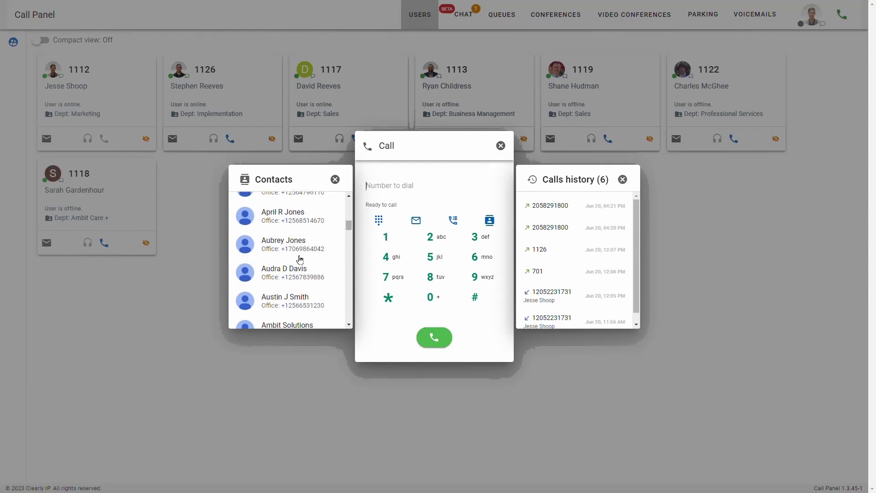
scroll(303, 264, "up", 7)
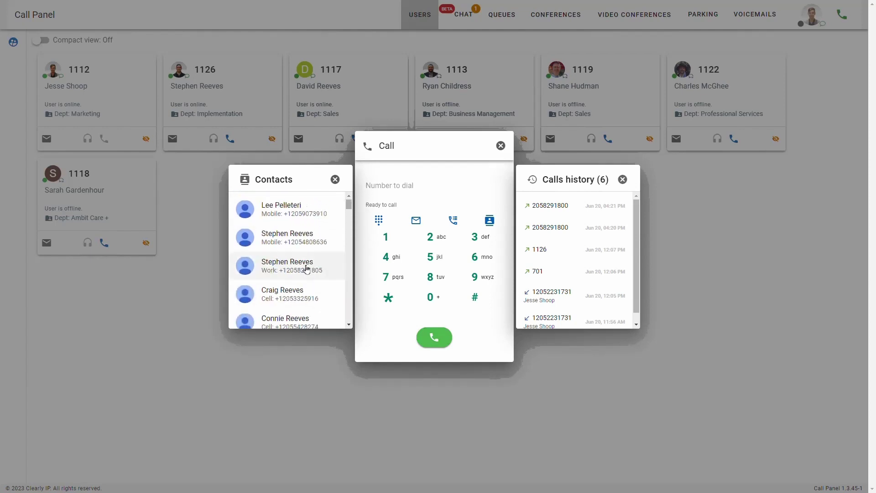
scroll(306, 259, "down", 2)
scroll(305, 261, "up", 2)
scroll(315, 269, "down", 2)
scroll(313, 269, "up", 2)
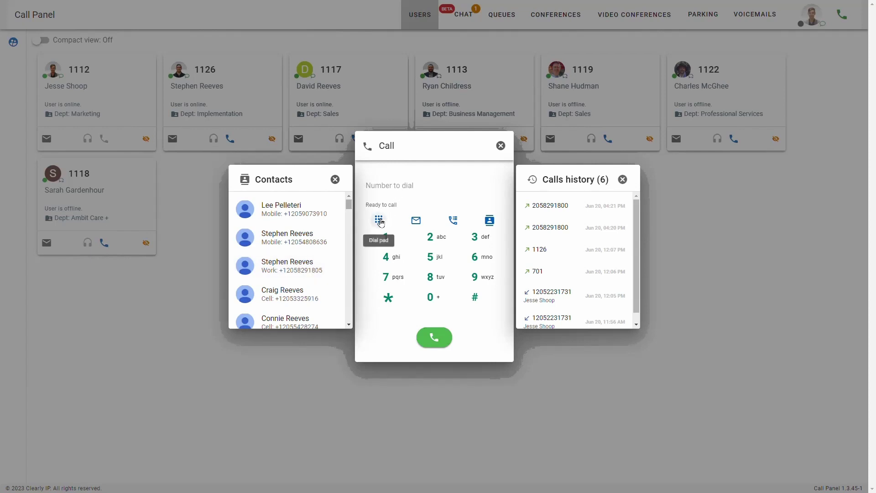
left_click(378, 221)
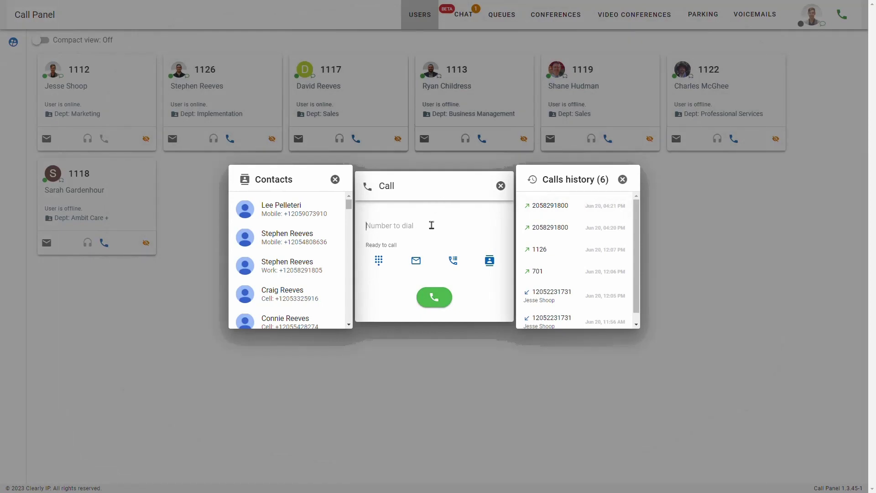
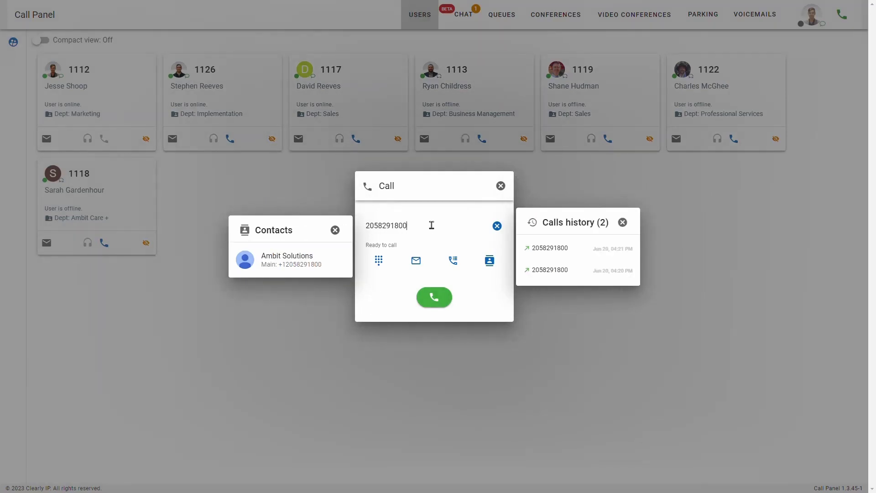
key("ctrl+a")
key("BackSpace")
Filter contacts by typing 'steph', then delete it to empty the field
type("steph")
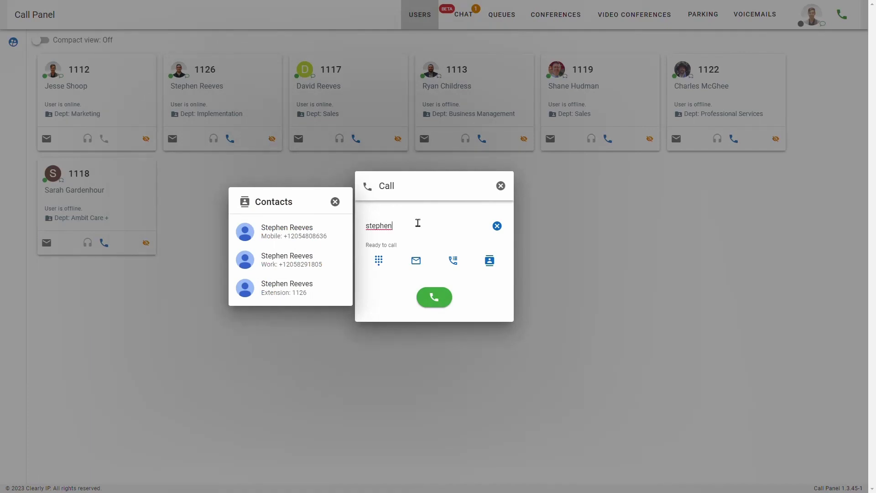
double_click(388, 233)
key("BackSpace")
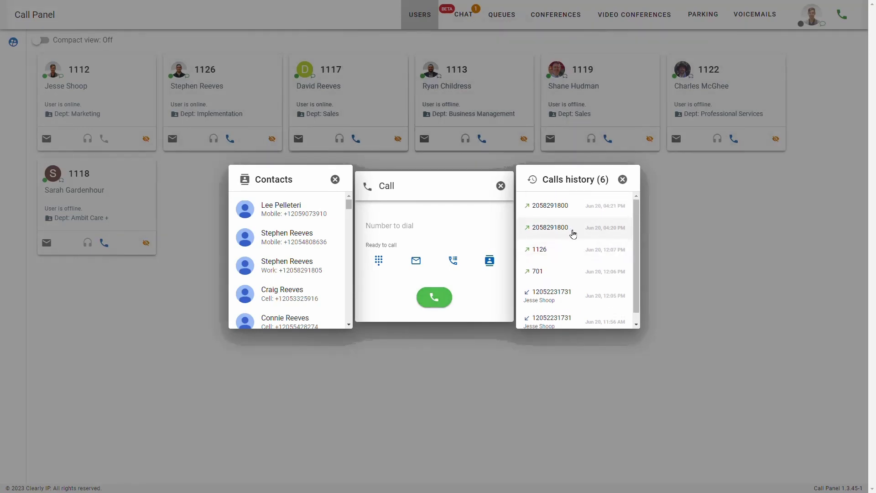
Redial the top Calls history entry, hang up, and reopen the dialer
left_click(573, 211)
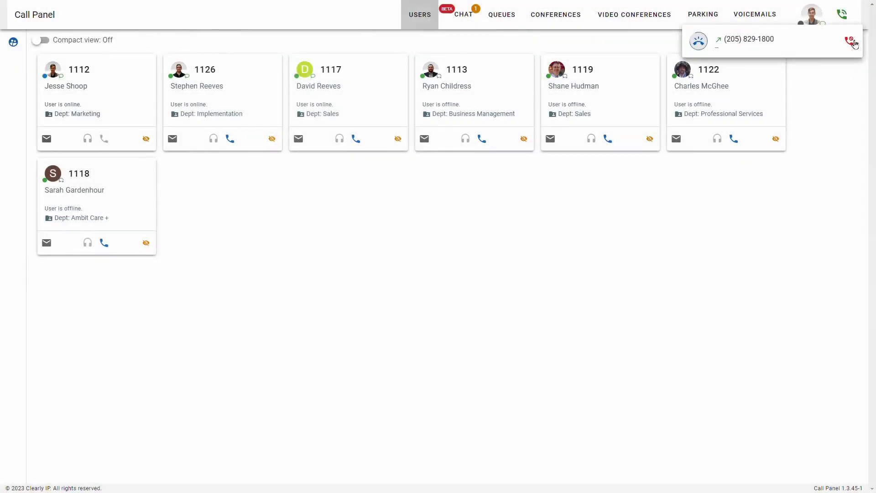
left_click(851, 42)
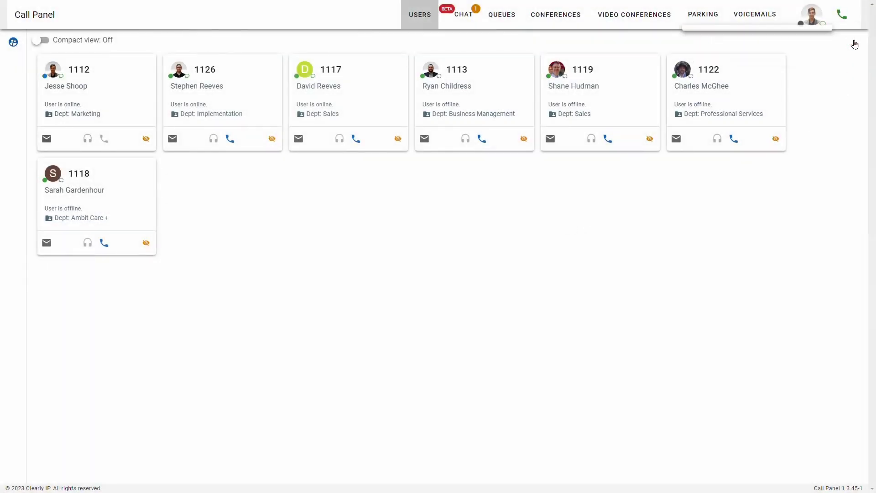
left_click(842, 16)
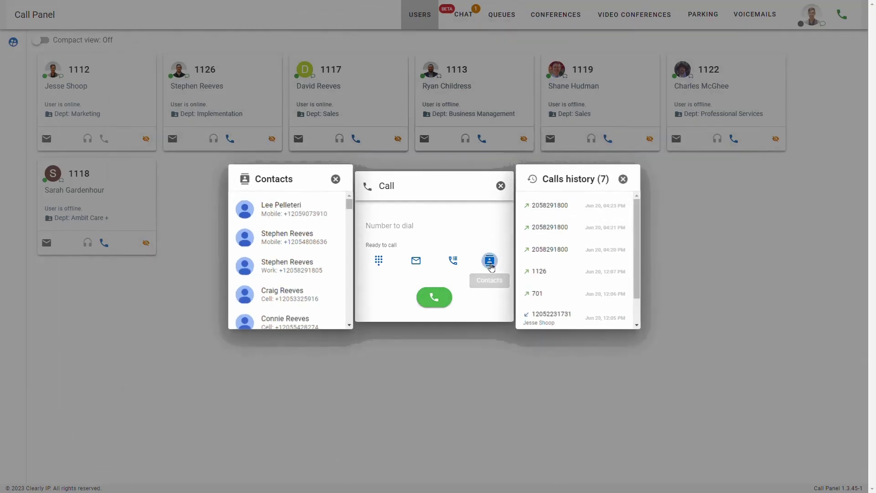
Toggle Contacts and Calls history off and on, expand the dial pad, then close all panels
left_click(489, 261)
left_click(490, 261)
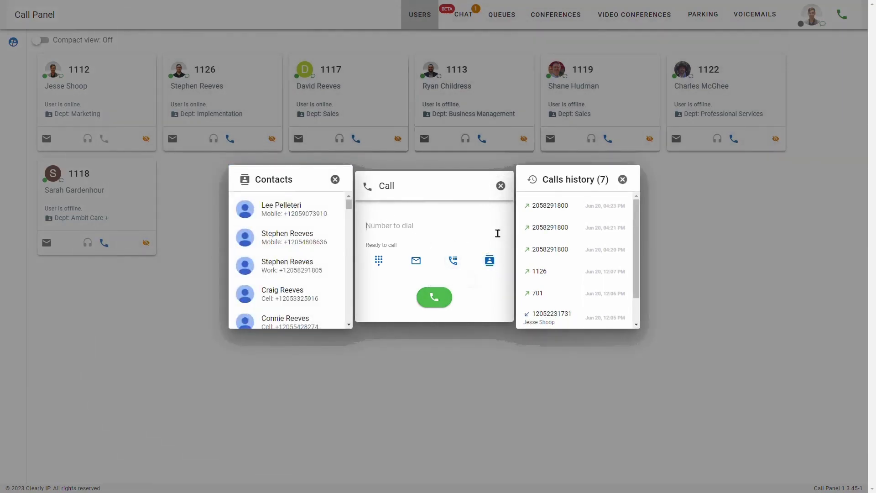
left_click(451, 263)
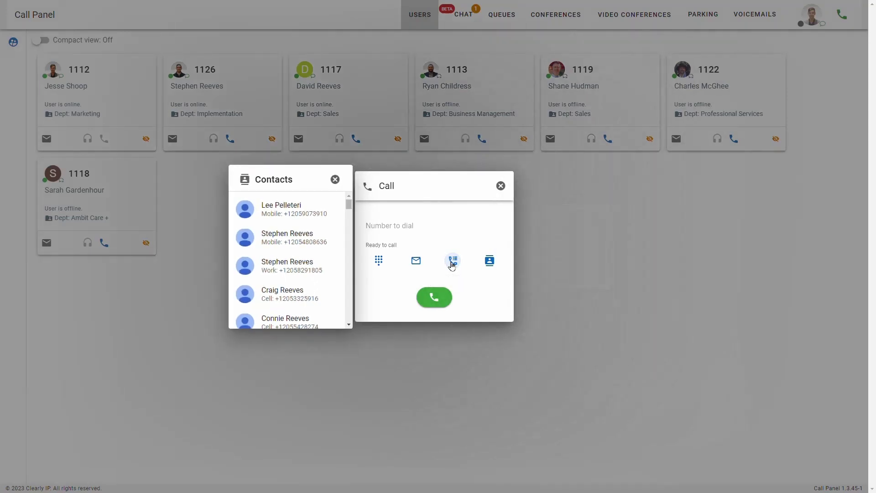
left_click(451, 264)
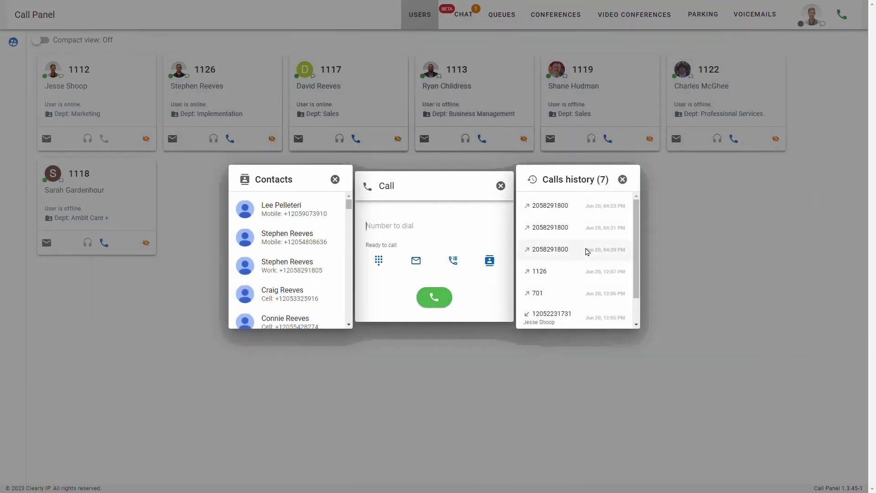
left_click(378, 261)
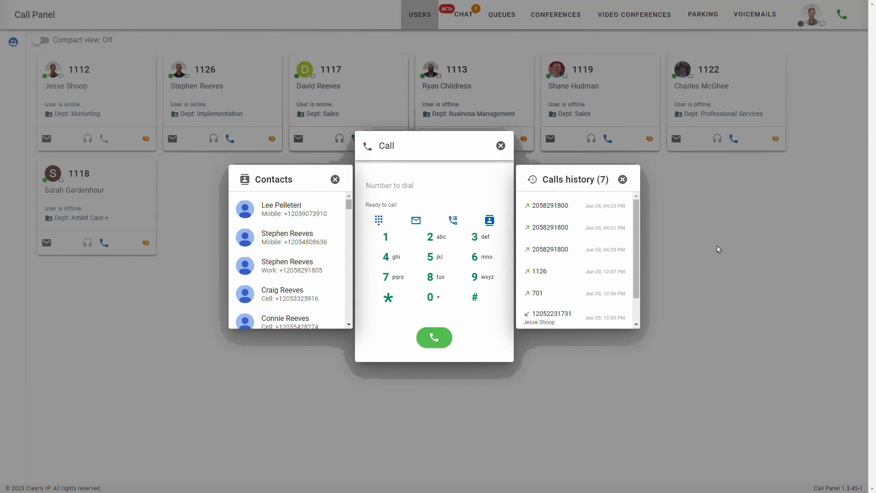
left_click(622, 180)
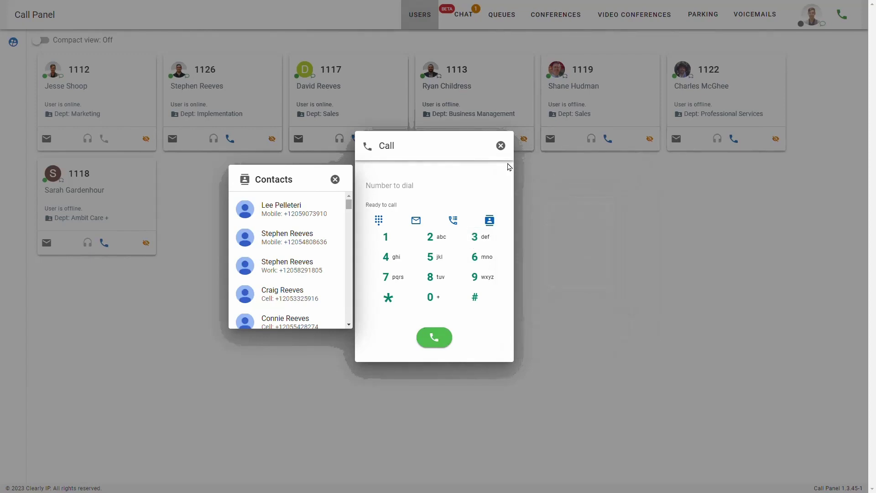
left_click(501, 146)
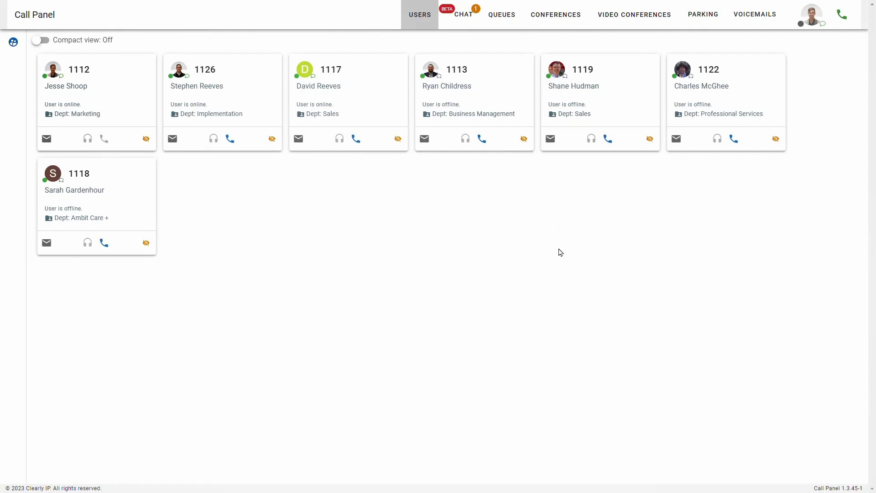
Exit fullscreen and search Google for 'ambit solutions' in a new tab
key("F11")
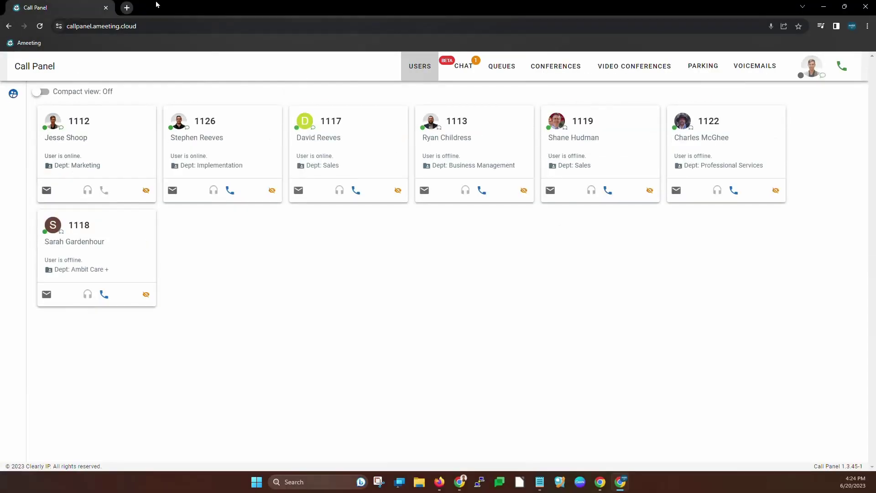
left_click(129, 8)
type("ambit solutions")
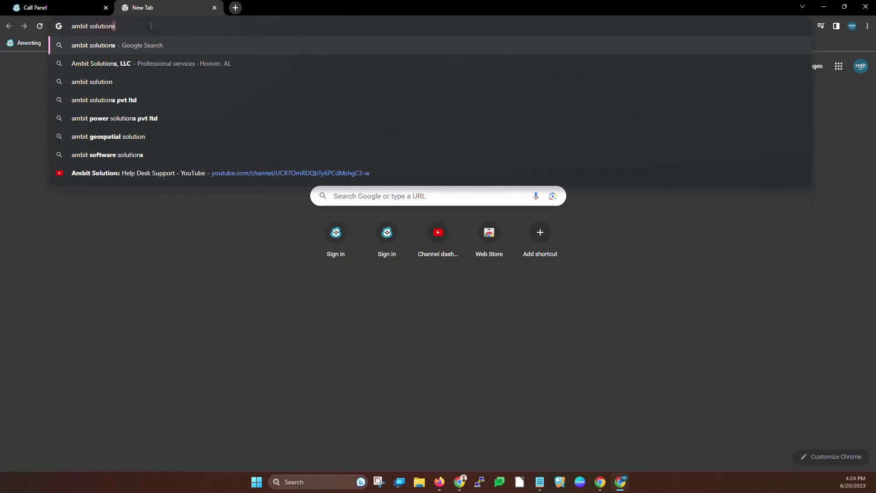
key("Return")
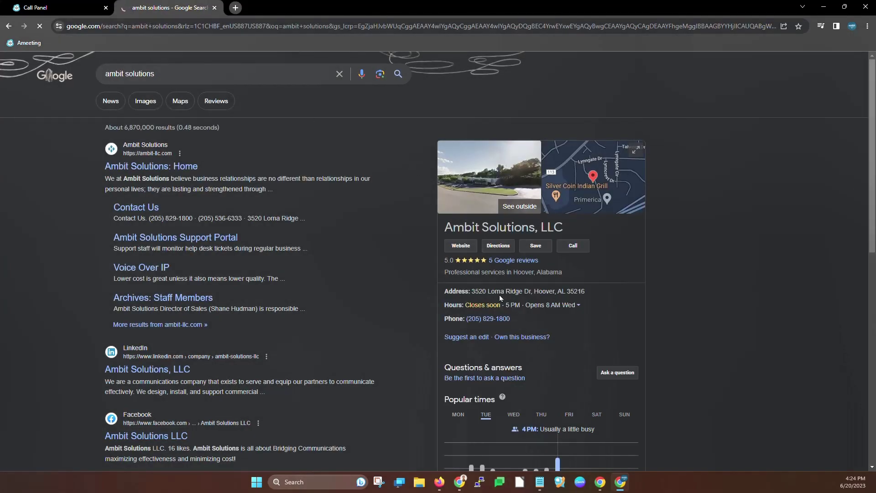
Copy the Ambit Solutions business phone number and return to the Call Panel tab
left_click_drag(510, 320, 468, 322)
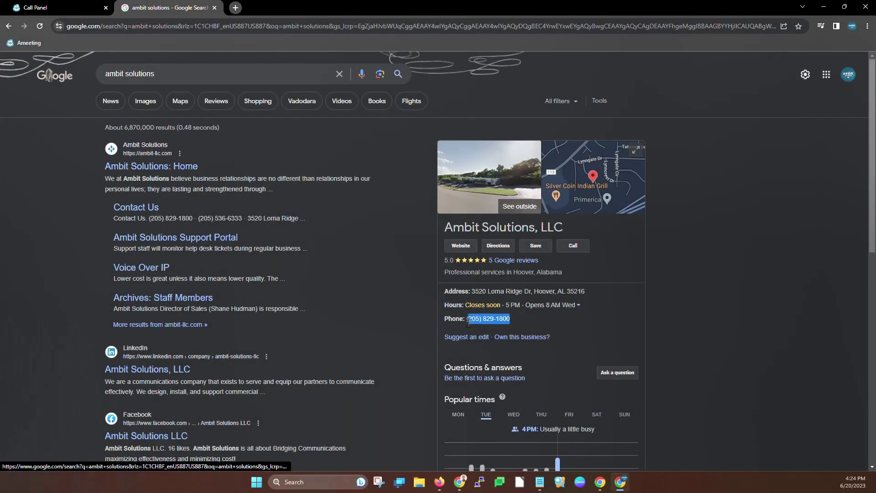
right_click(514, 316)
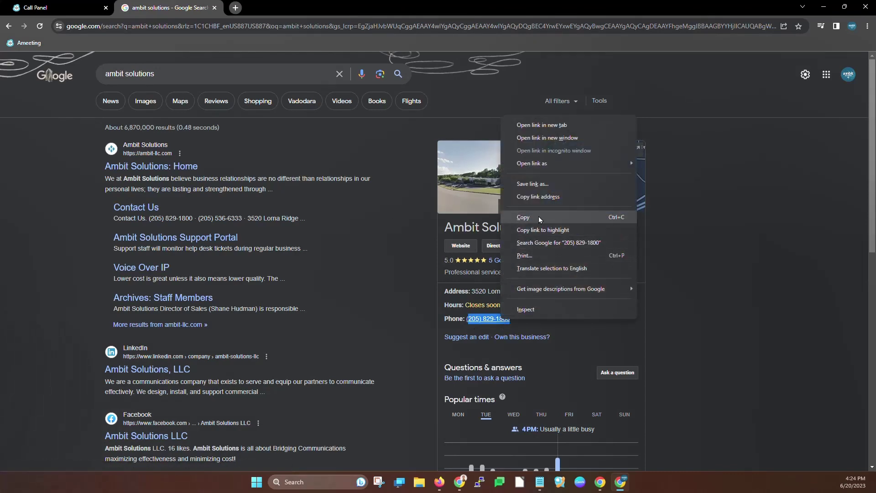
left_click(539, 216)
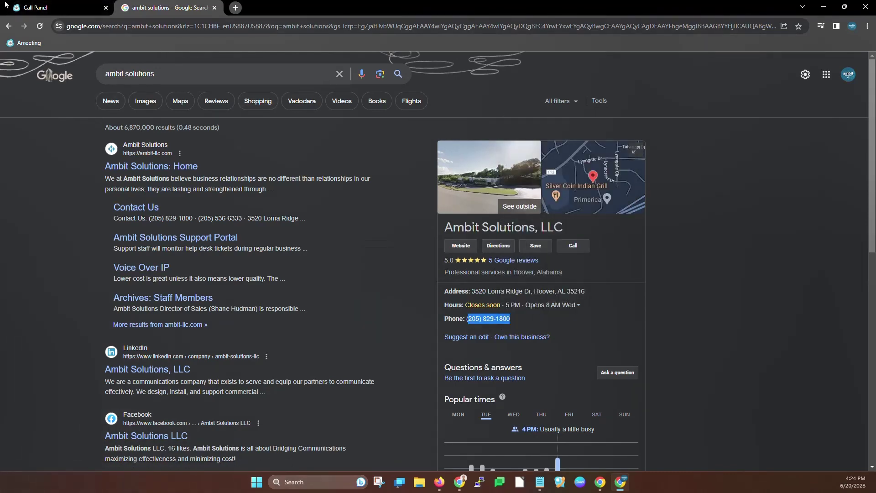
left_click(8, 7)
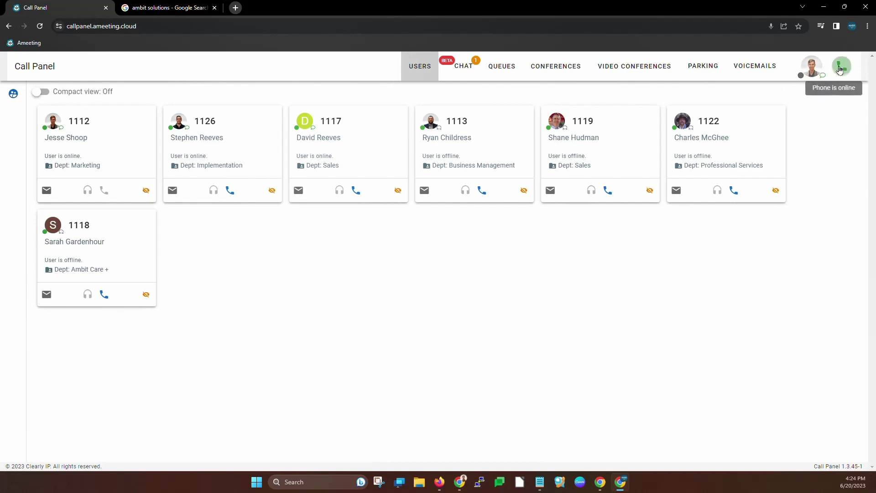
Paste the copied Ambit Solutions number into the dialer, call it, then hang up
left_click(840, 69)
right_click(391, 204)
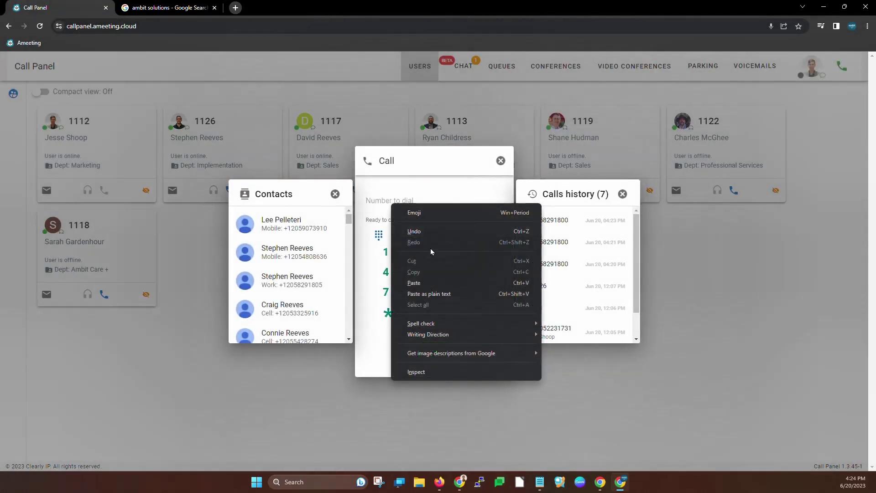
left_click(429, 283)
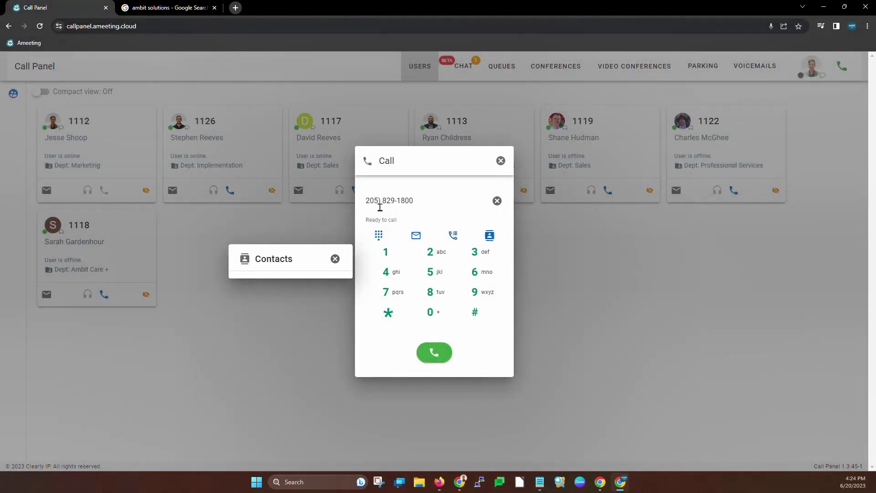
left_click(433, 353)
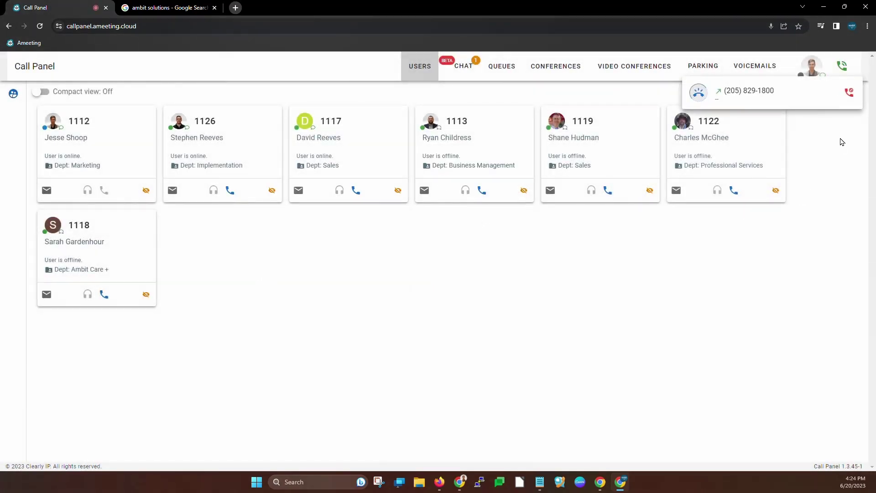
left_click(849, 92)
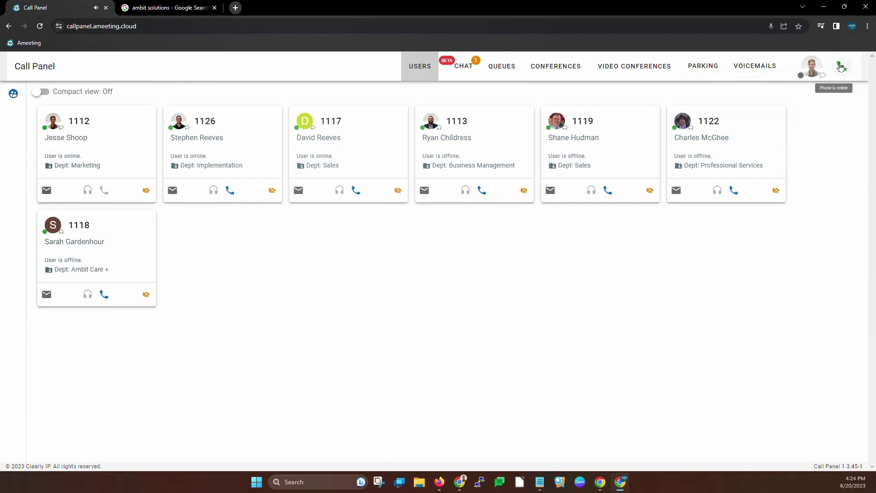
left_click(840, 67)
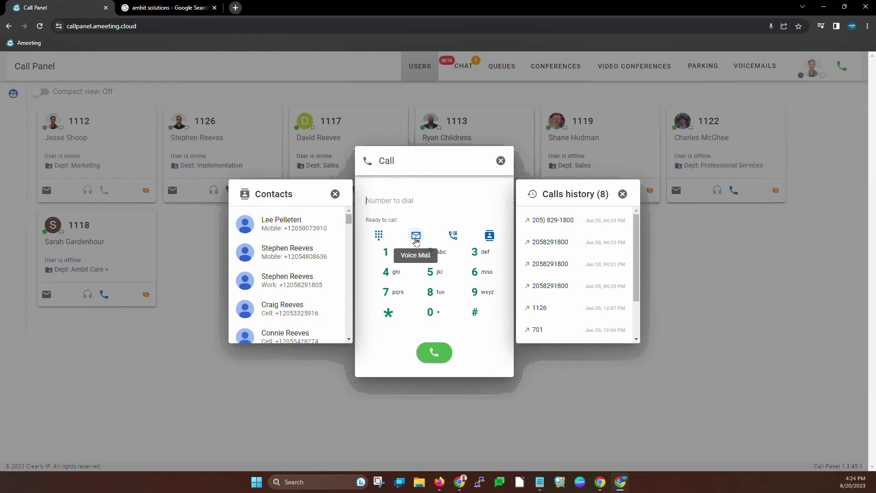
Dial the voicemail box *97 from the dialpad, then hang up
left_click(415, 236)
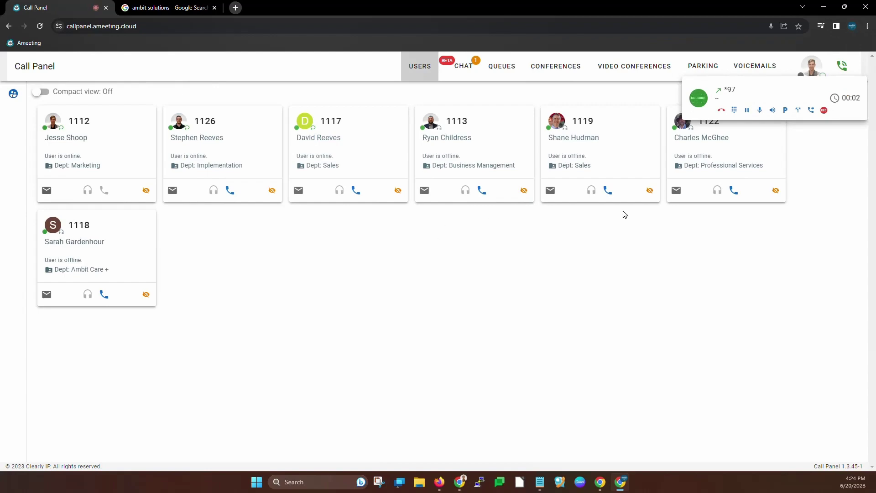
left_click(721, 110)
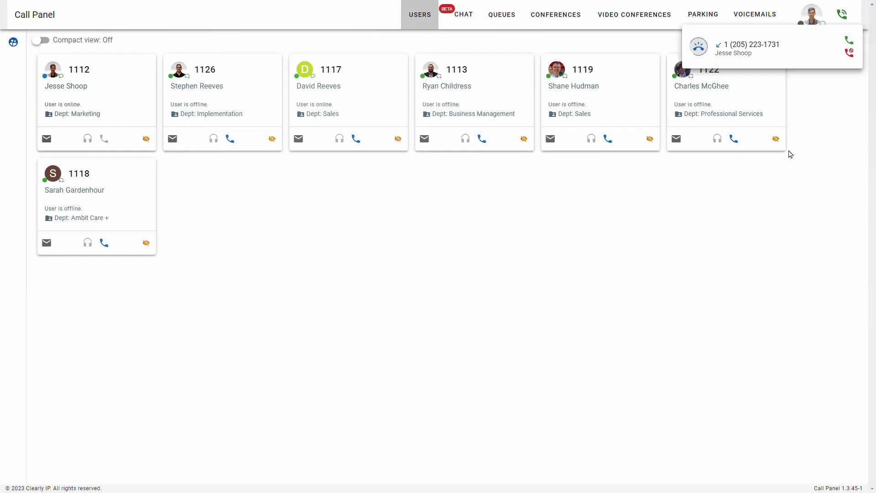
Answer the incoming call, park it, and view the Parking slots
left_click(849, 42)
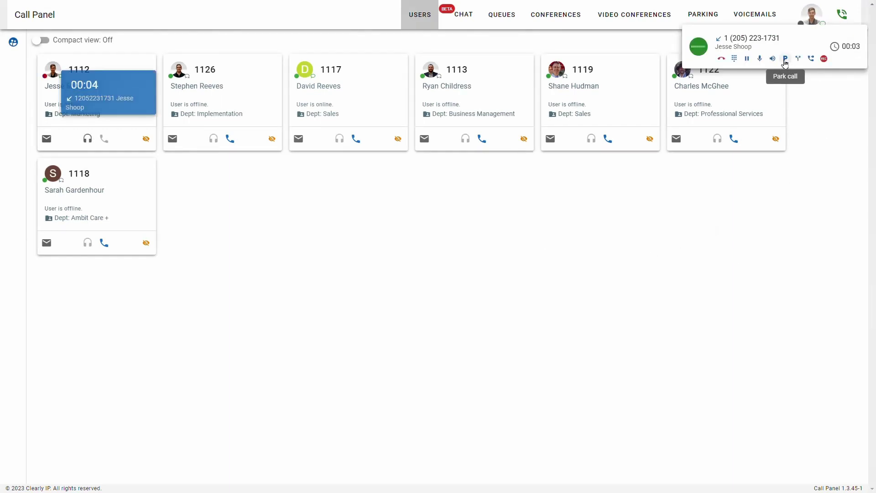
left_click(785, 58)
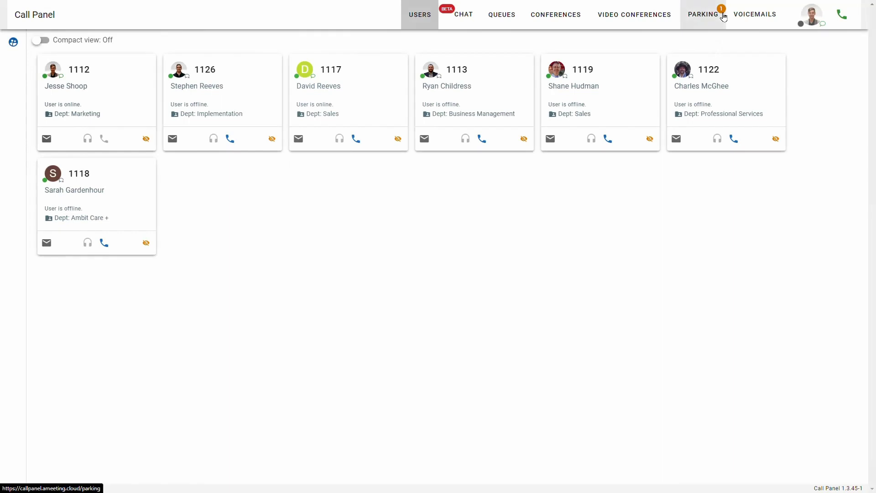
left_click(706, 19)
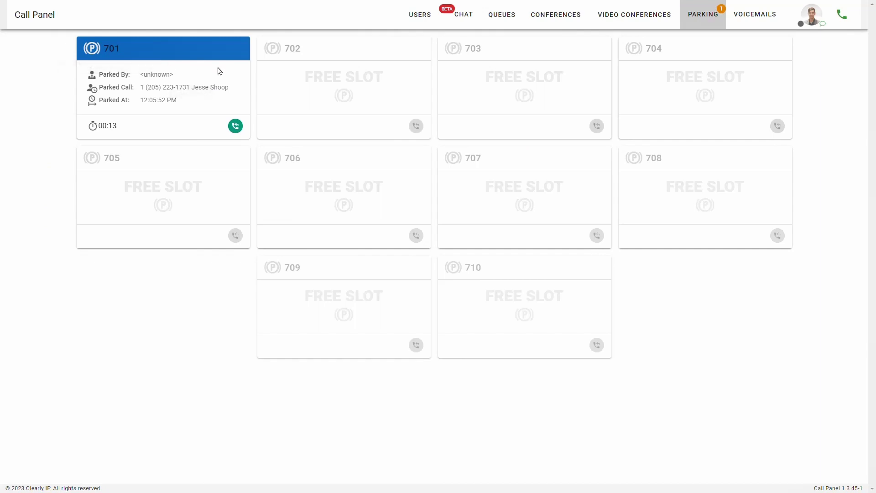
Retrieve the call parked in slot 701 and return to the Users overview
left_click_drag(227, 88, 197, 88)
left_click(193, 88)
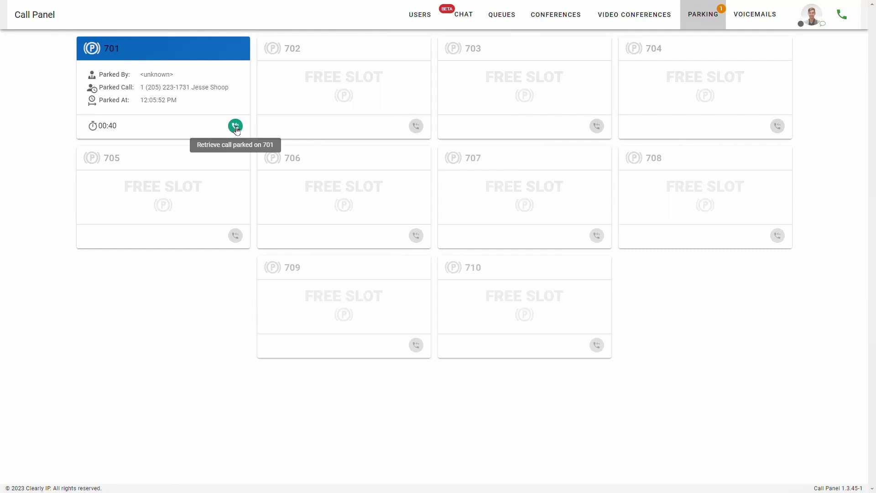
left_click(235, 127)
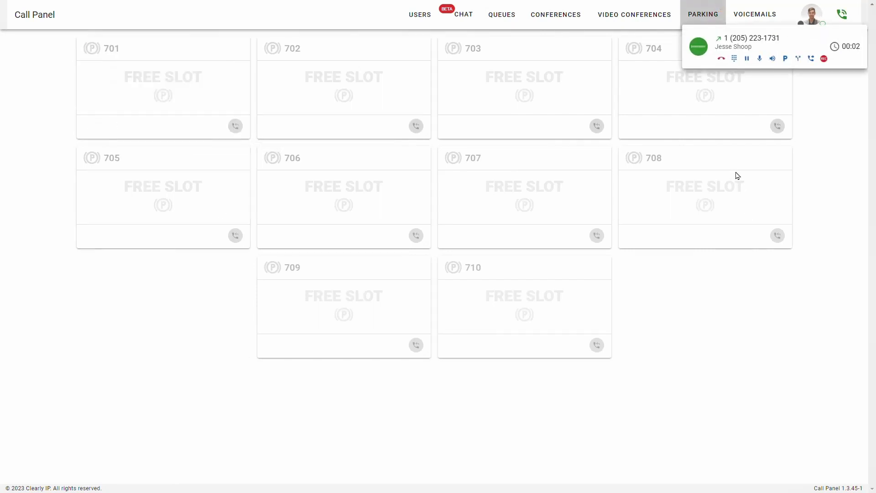
left_click(427, 16)
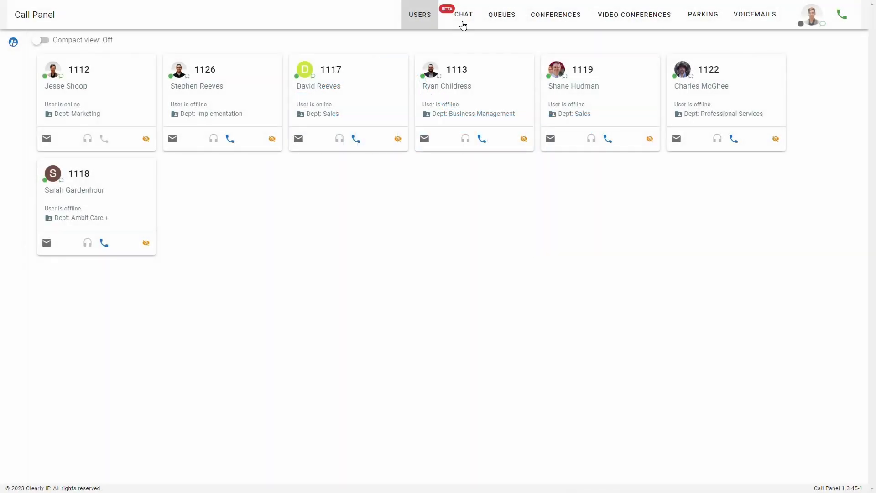
left_click(465, 20)
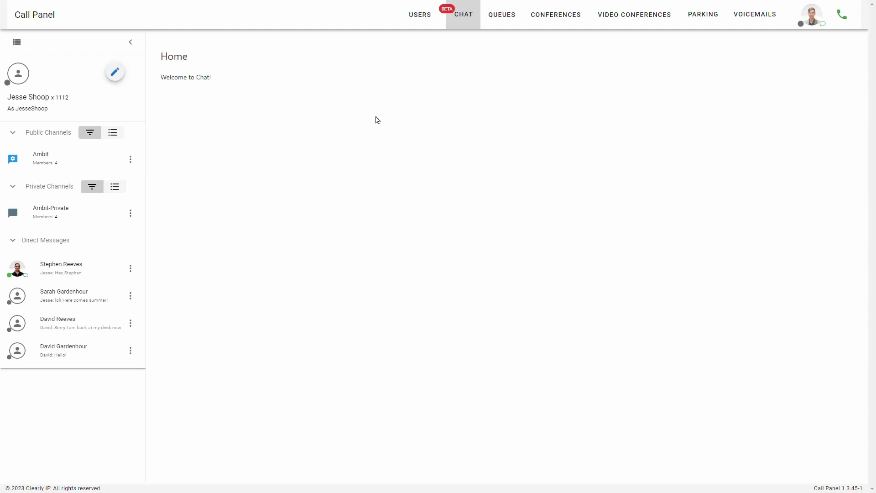
Start a new chat with a colleague chosen in User(s), greeting them with 'He'
left_click(115, 71)
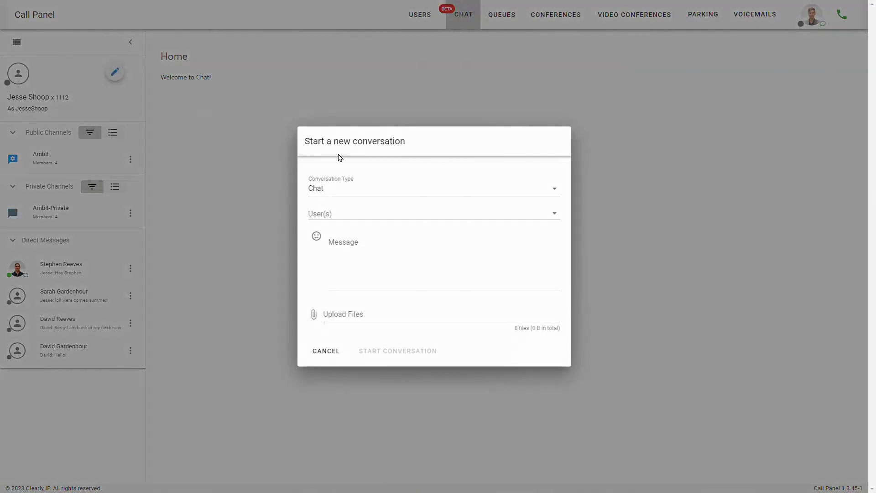
left_click(397, 213)
type("David")
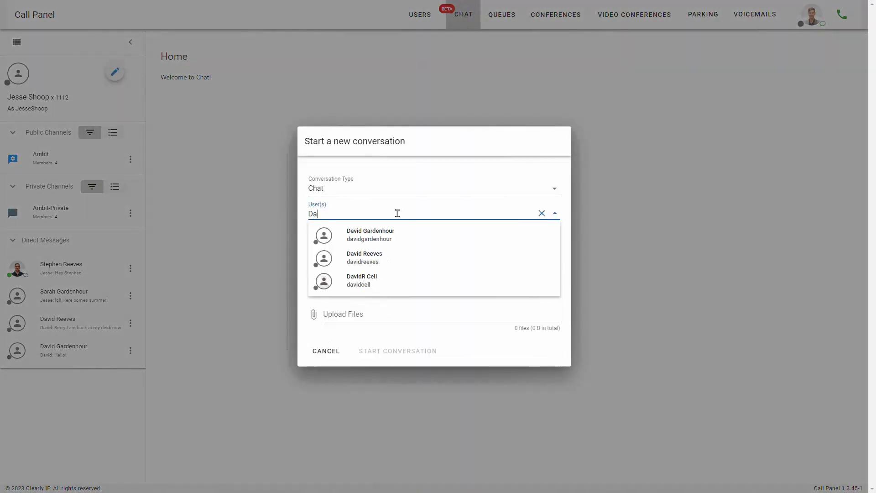
left_click(401, 239)
left_click(359, 268)
type("Hey David")
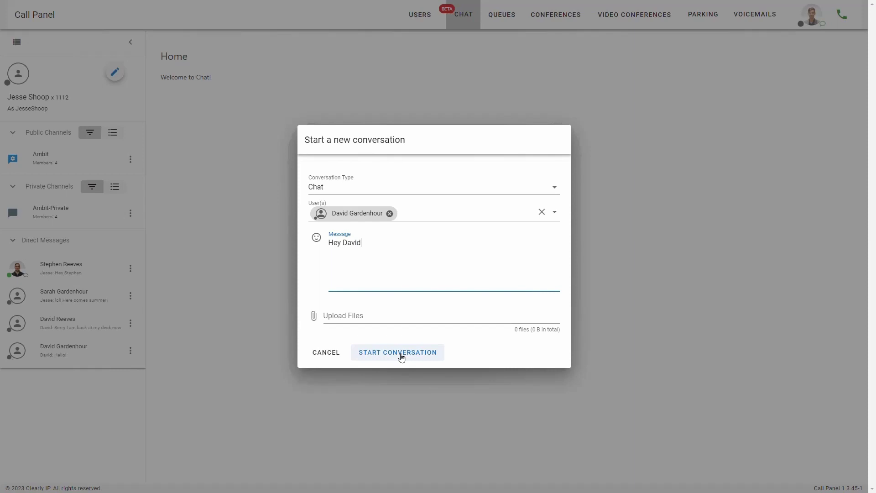
left_click(401, 356)
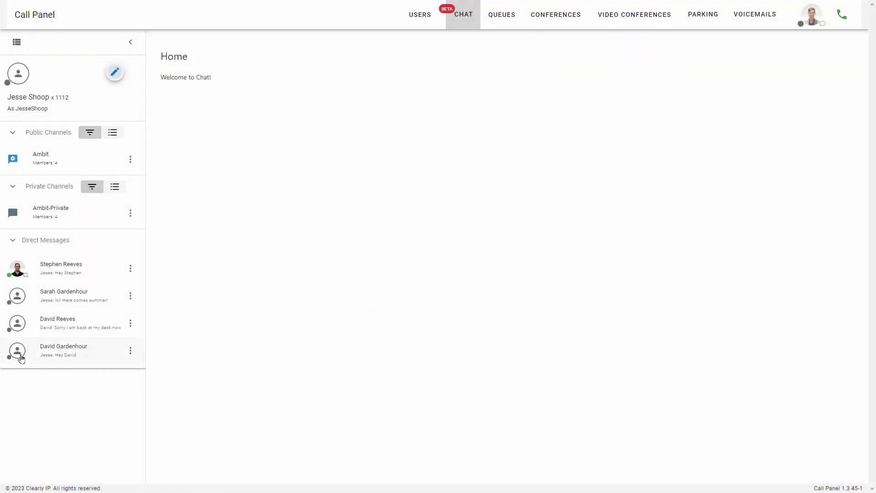
Send 'Testing 1234' in the existing direct message conversation
left_click(64, 358)
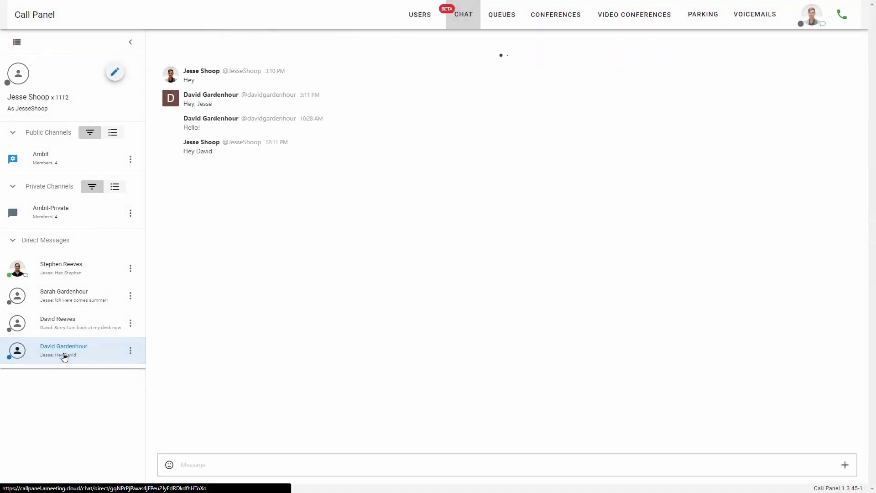
left_click(289, 464)
type("Testing 123")
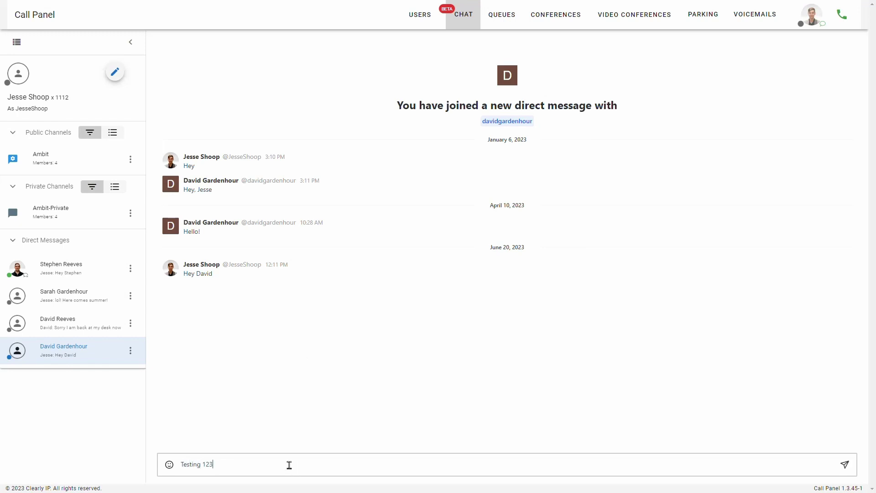
type("4")
key("Return")
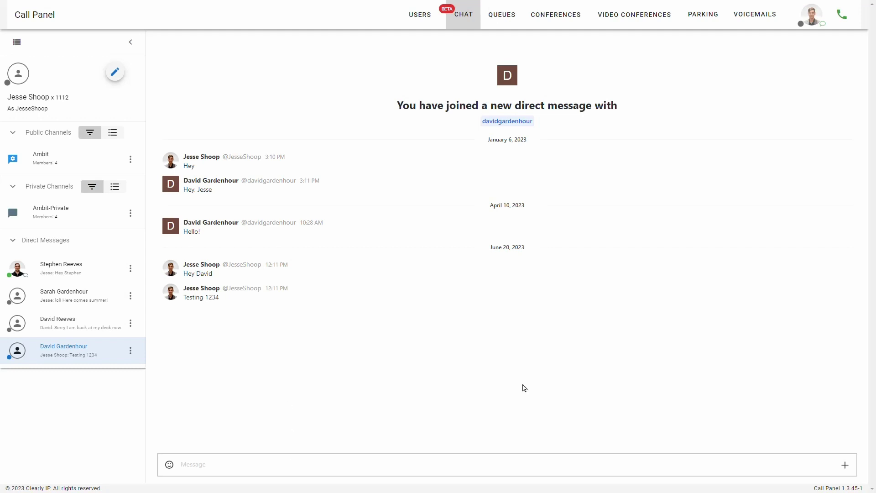
Cancel a file attachment, then send a grinning emoji in the conversation
left_click(845, 465)
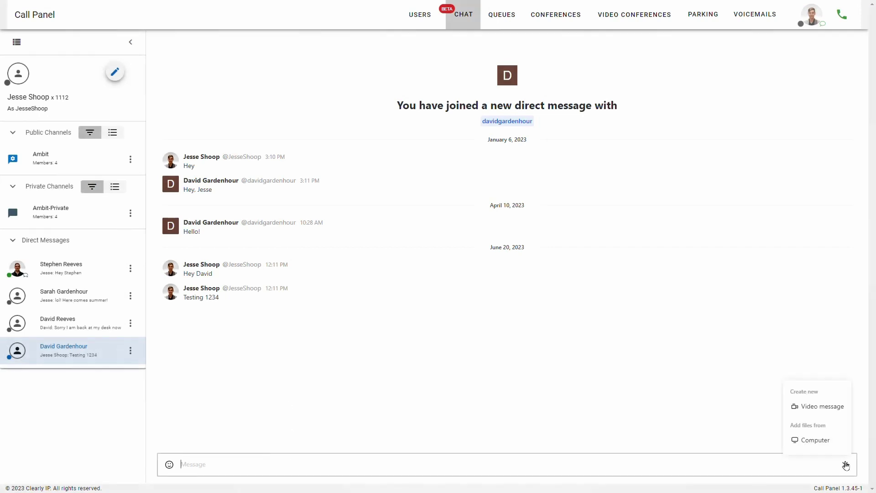
left_click(813, 440)
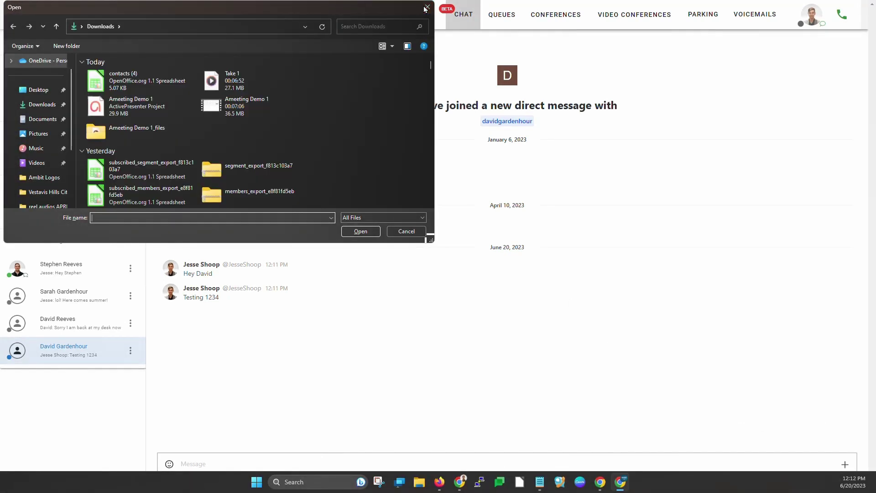
key("Escape")
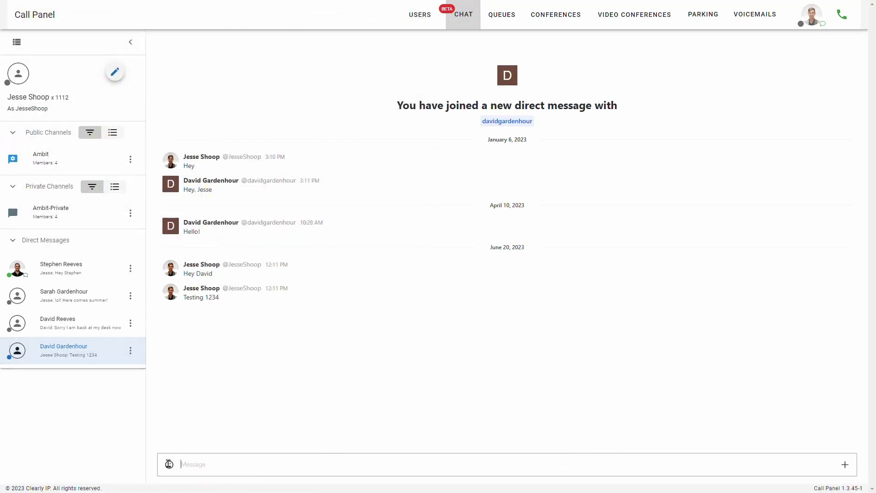
left_click(169, 464)
left_click(201, 430)
key("Return")
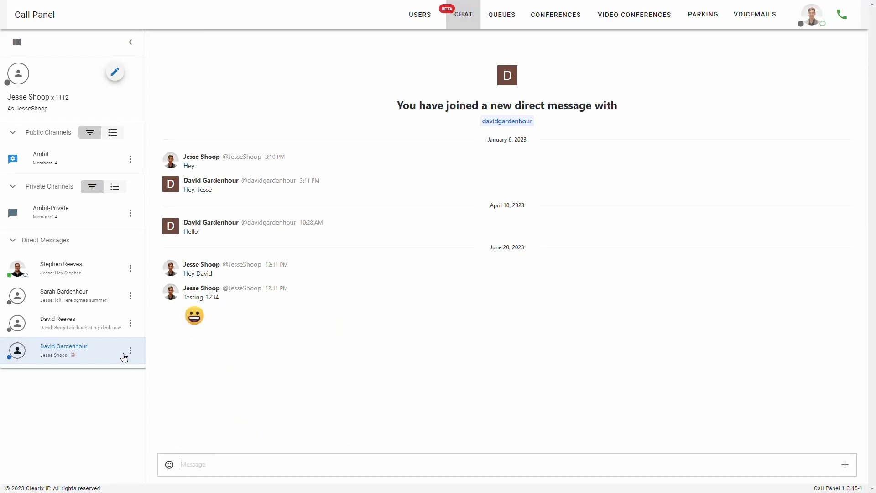
Search the conversation's messages for 'Da', then go back to the Chat home
left_click(130, 350)
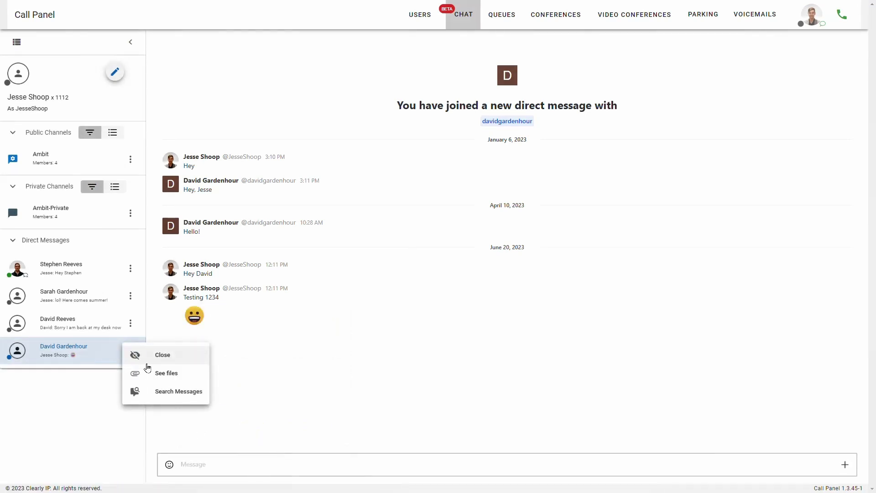
left_click(178, 391)
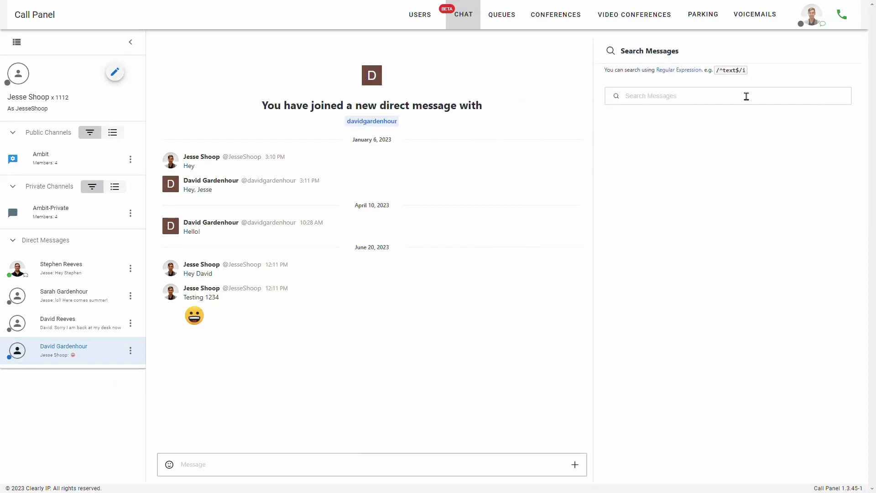
type("David")
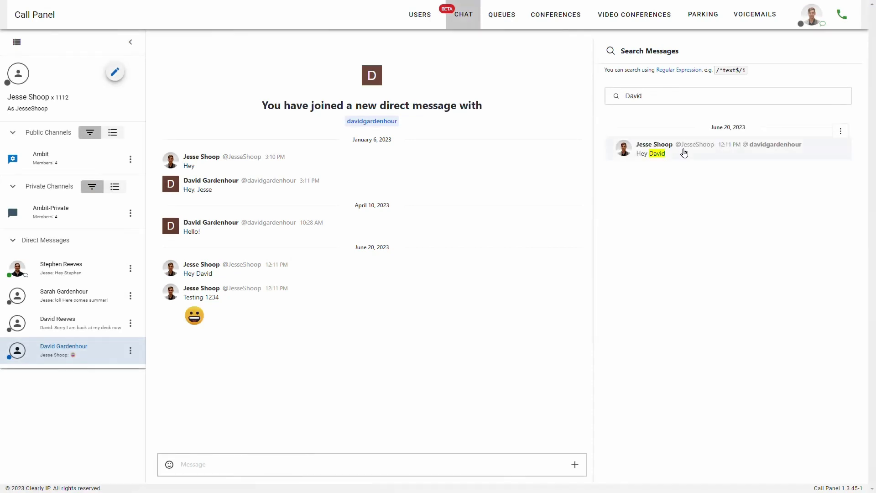
triple_click(653, 157)
left_click(639, 182)
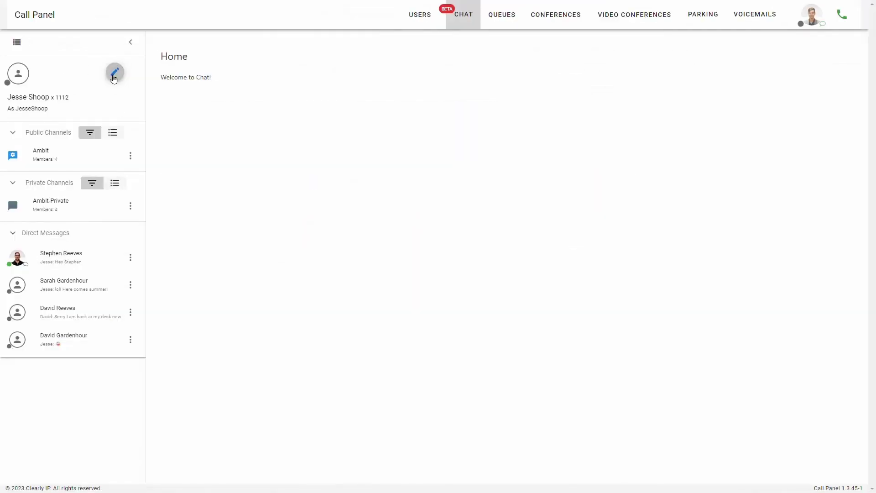
left_click(114, 77)
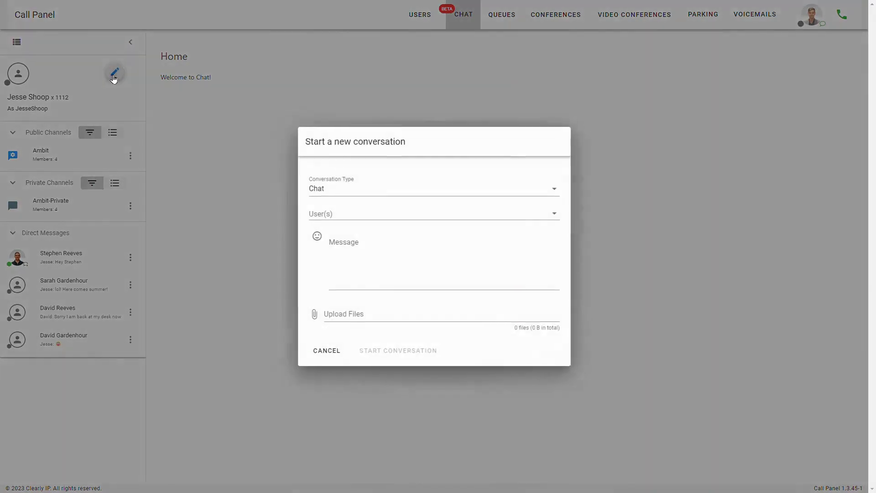
Add the two colleagues matching 'da' as recipients of a new conversation
left_click(368, 214)
type("da")
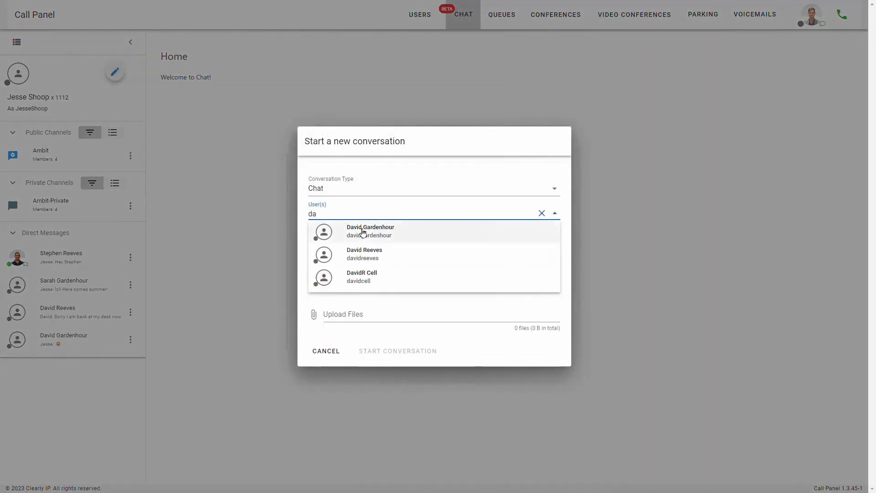
left_click(360, 231)
left_click(414, 250)
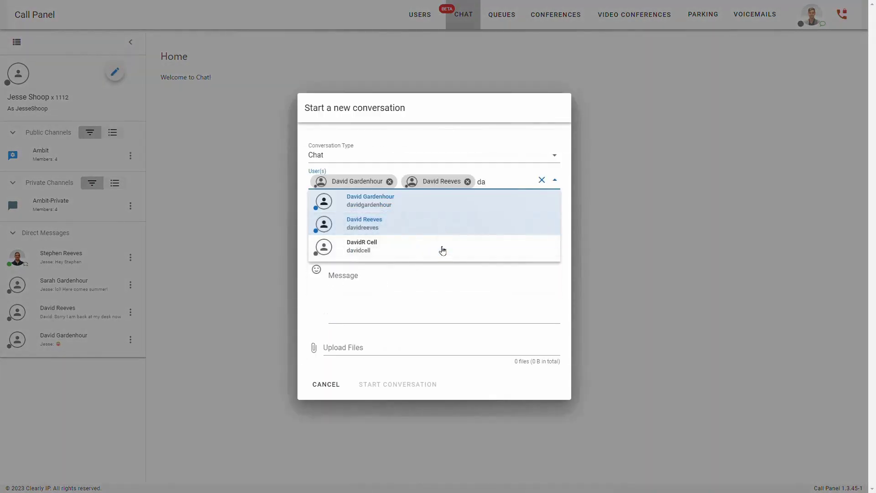
left_click(445, 289)
Create private channel 'Markting' with a greeting about testing out the chat
left_click(364, 244)
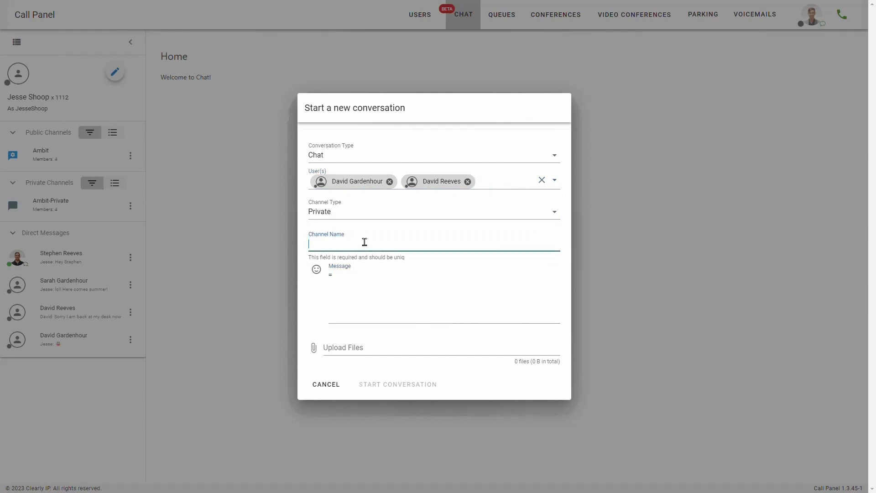
left_click(361, 215)
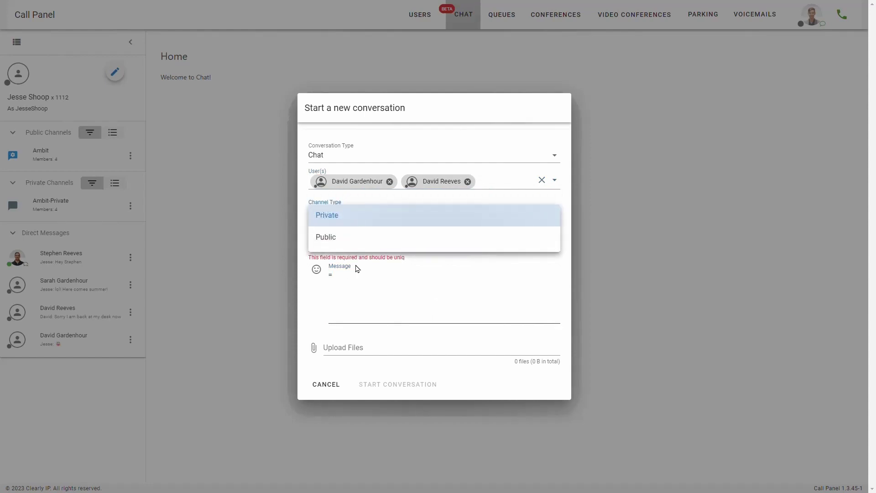
left_click(360, 232)
left_click(358, 219)
left_click(360, 218)
left_click(362, 244)
type("Markting")
key("Tab")
type("What's up Davids... Testing out the chat")
left_click(400, 384)
View the Ambit-Private, Markting and Ambit channel conversations
left_click(75, 212)
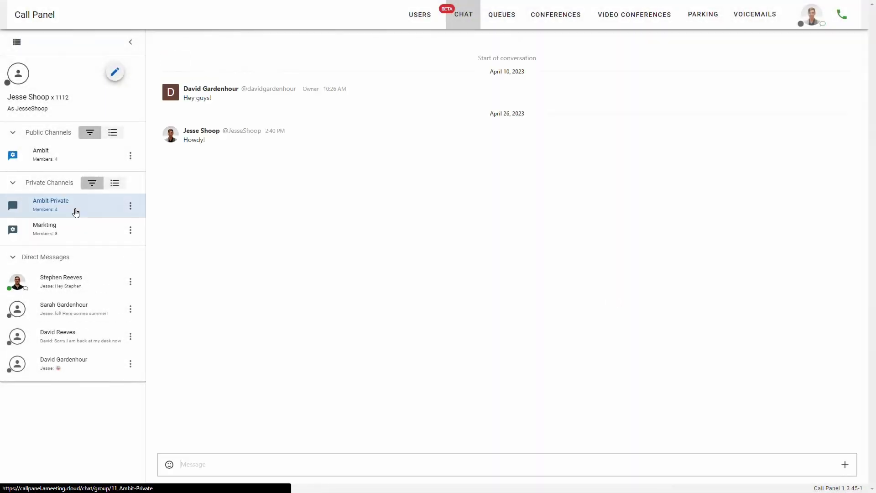
left_click(45, 237)
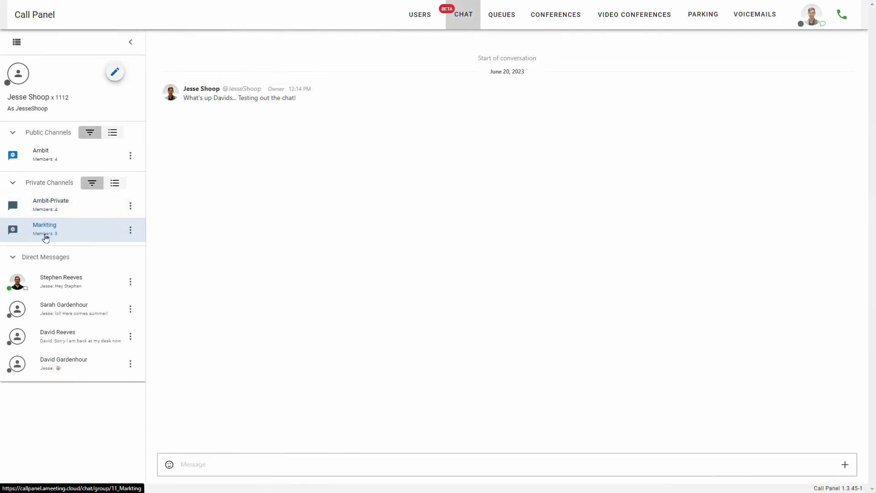
left_click(44, 162)
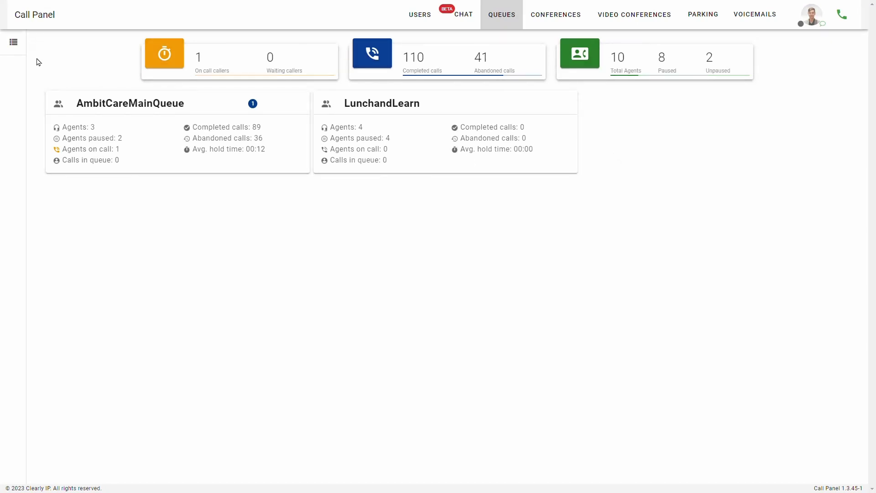
Show AmbitCareMainQueue, AmbitCareEmergencyQueue and LunchandLearn cards on the queue dashboard
left_click(15, 43)
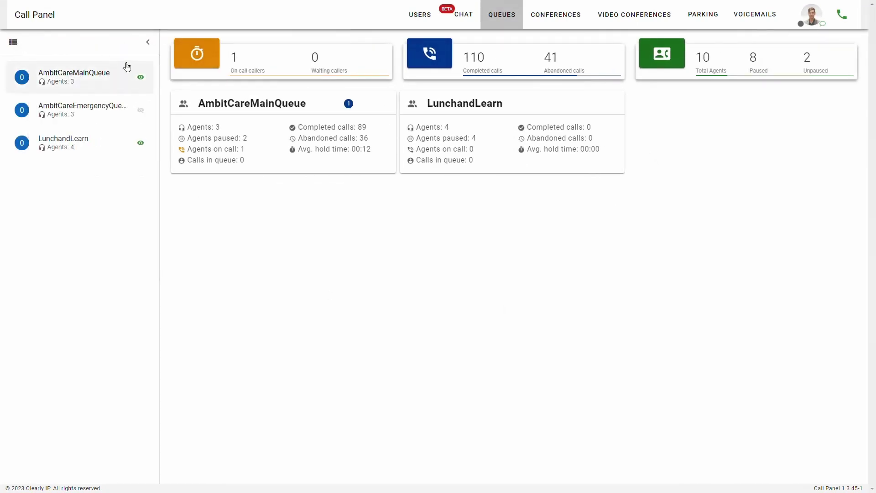
left_click(140, 111)
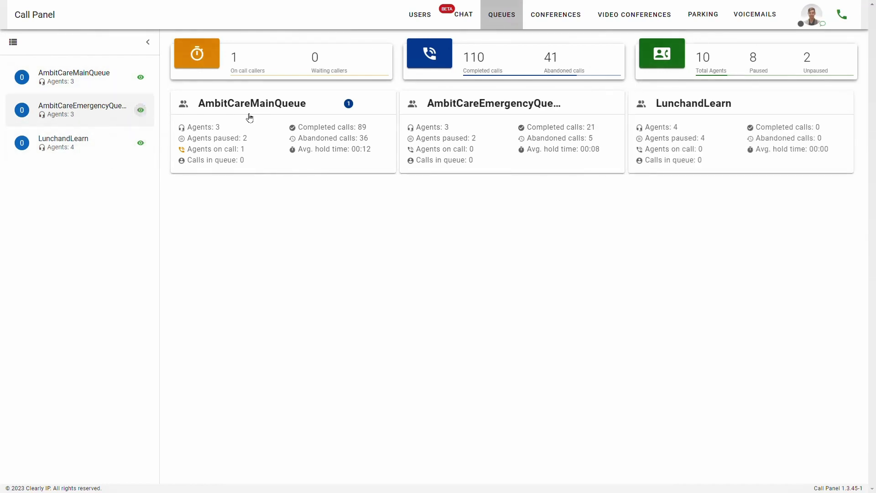
left_click(140, 143)
left_click(140, 110)
left_click(140, 77)
left_click(140, 77)
left_click(141, 110)
left_click(141, 143)
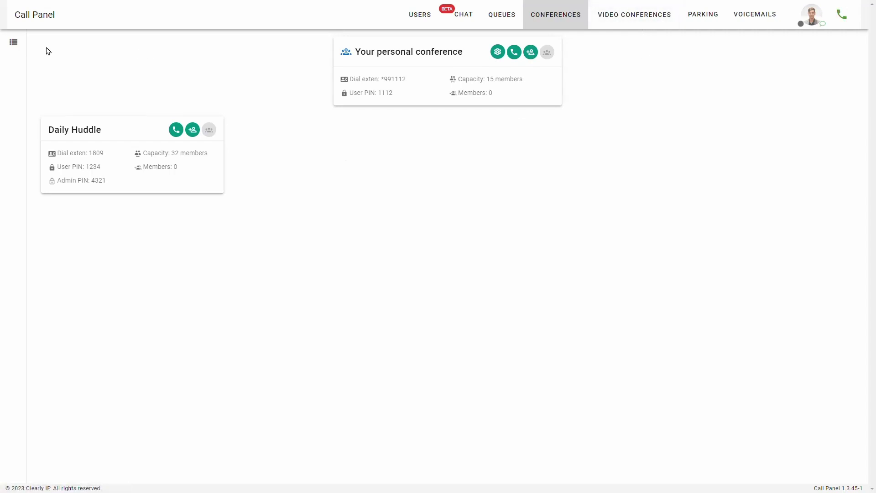
Call into the Daily Huddle conference from the conferences list
left_click(13, 44)
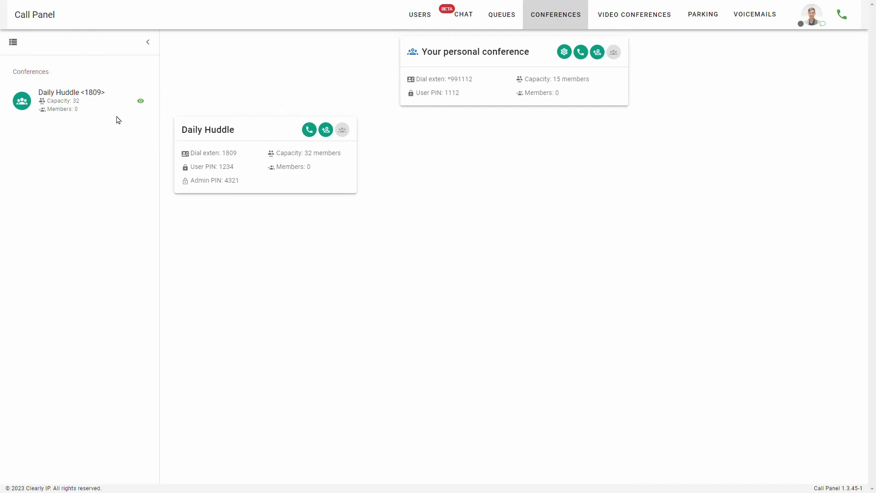
left_click(141, 102)
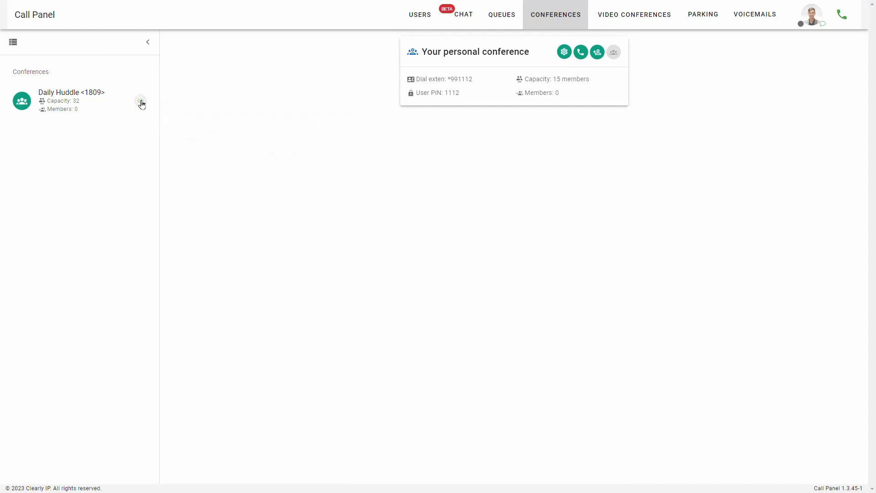
left_click(141, 102)
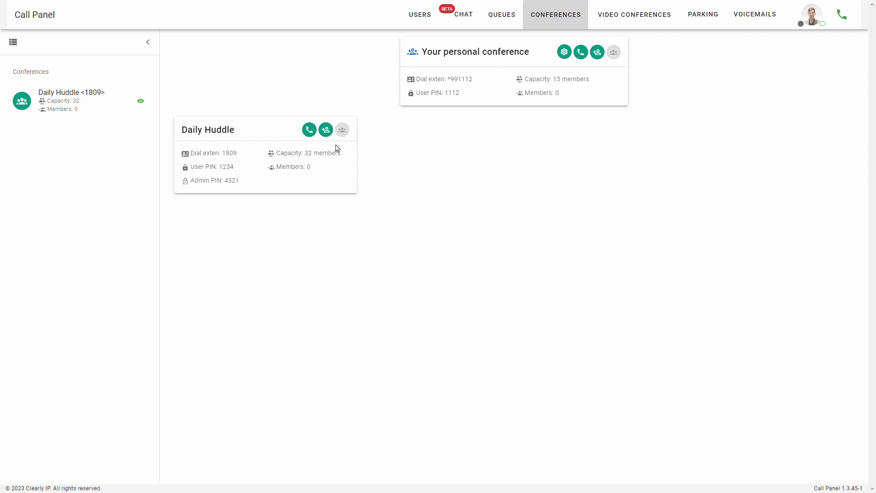
left_click(309, 130)
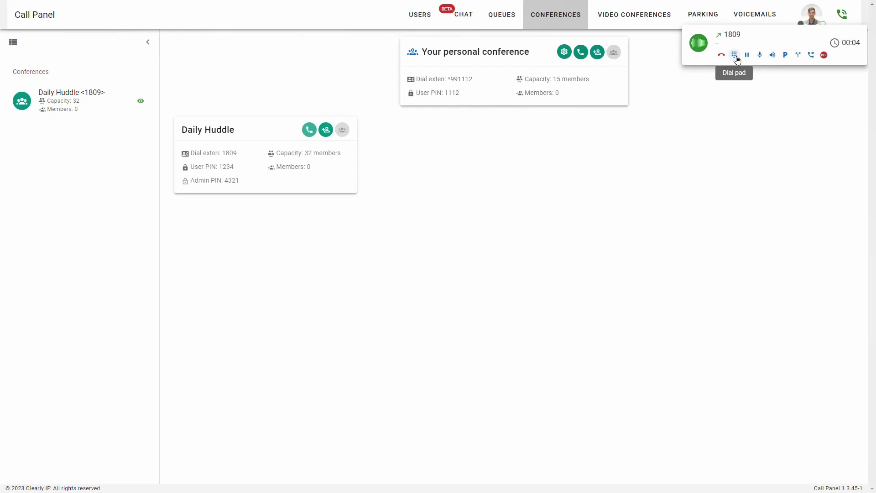
Send a # tone from the dial pad, then start inviting someone to the conference
left_click(735, 56)
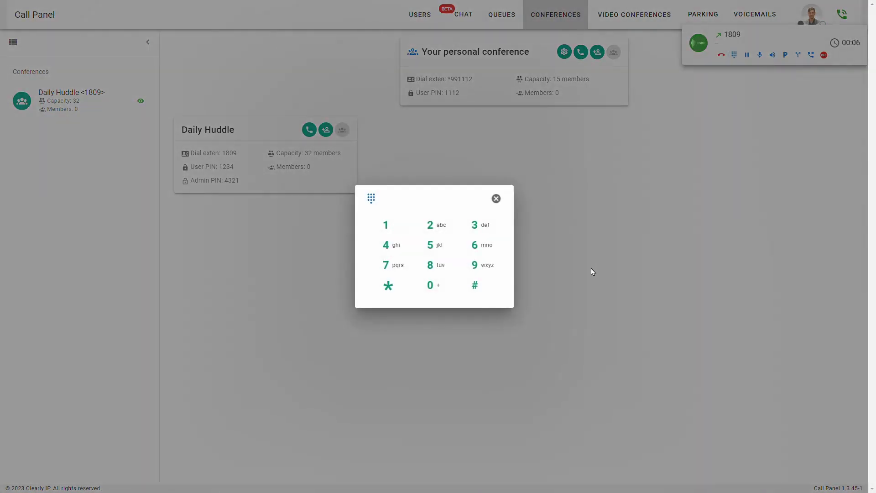
left_click(475, 285)
left_click(496, 199)
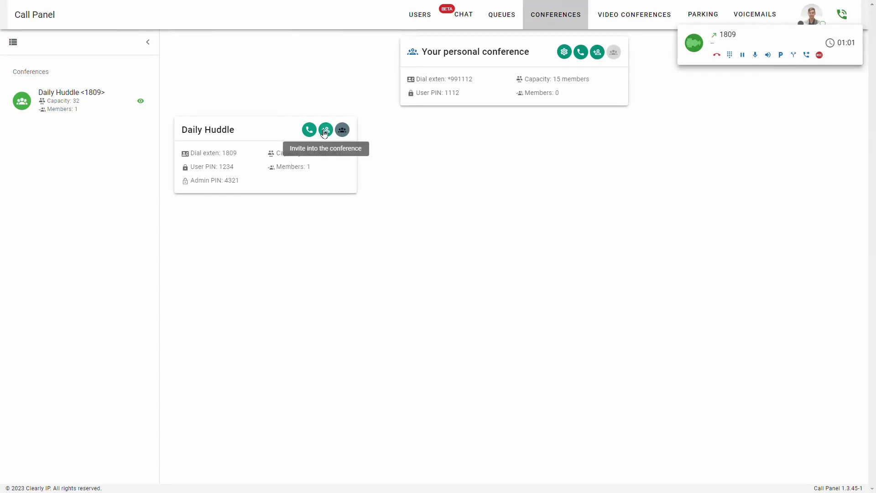
left_click(324, 131)
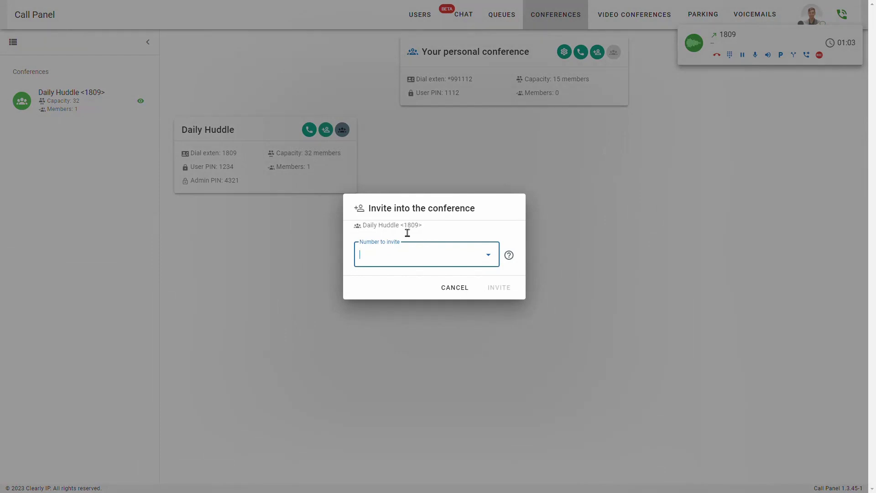
type("Stephen")
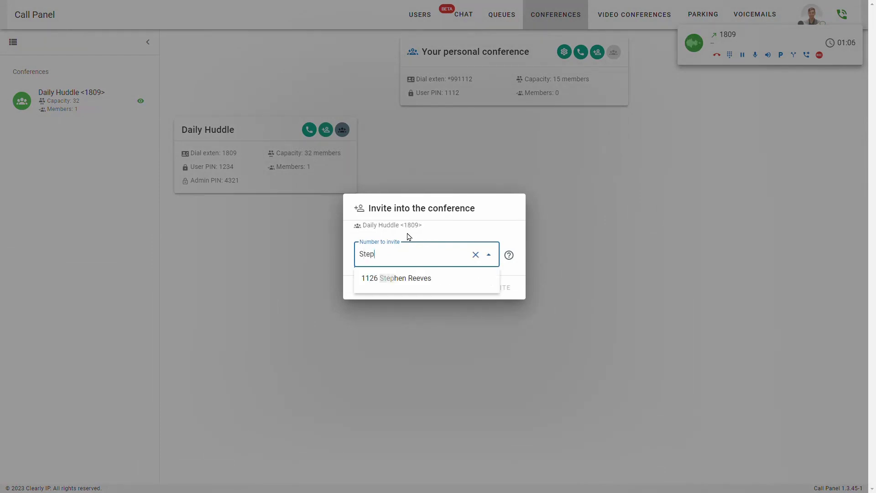
key("BackSpace")
key("BackSpace")
key("BackSpace")
key("BackSpace")
key("BackSpace")
type("1126")
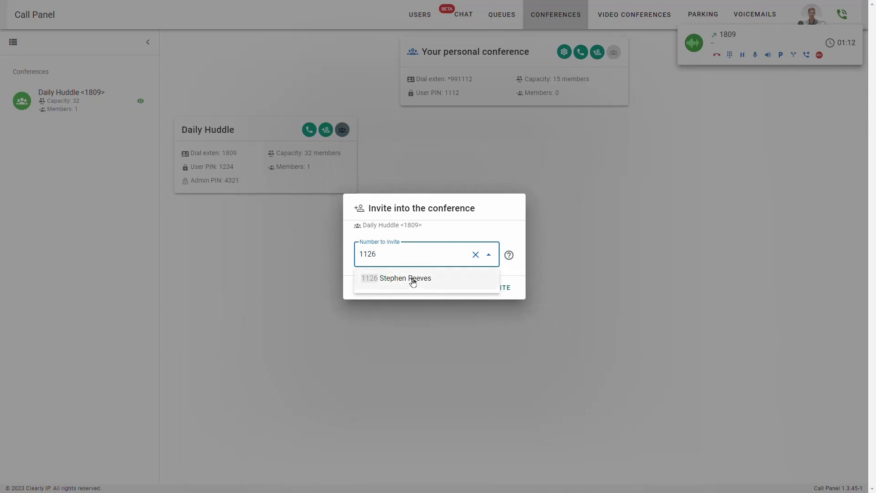
left_click(606, 271)
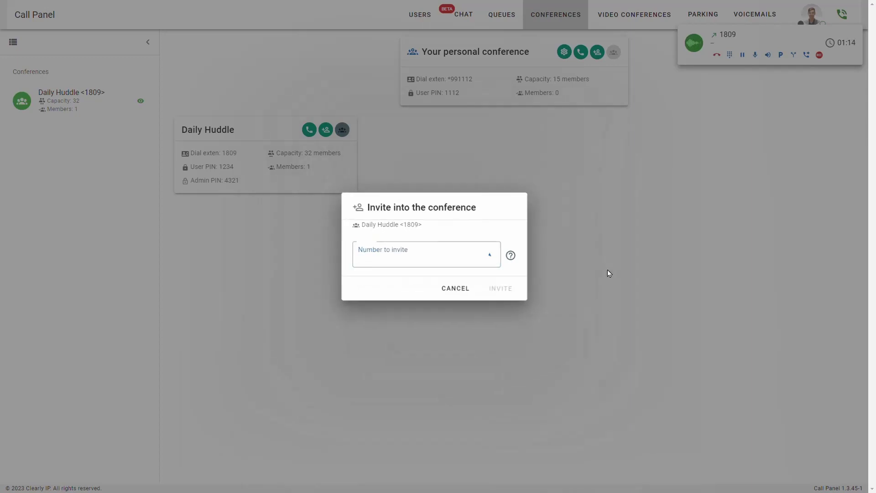
left_click(473, 288)
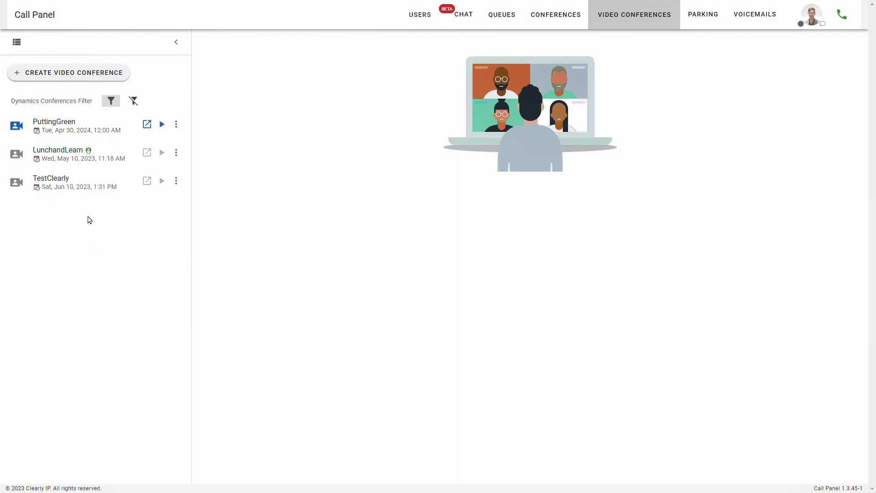
Start a new video conference, browse the admins list, and add two users
left_click(71, 77)
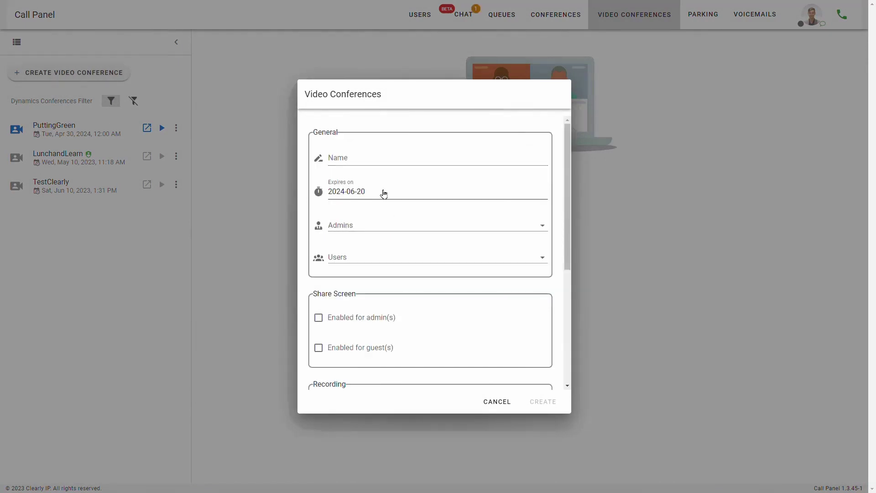
left_click(390, 227)
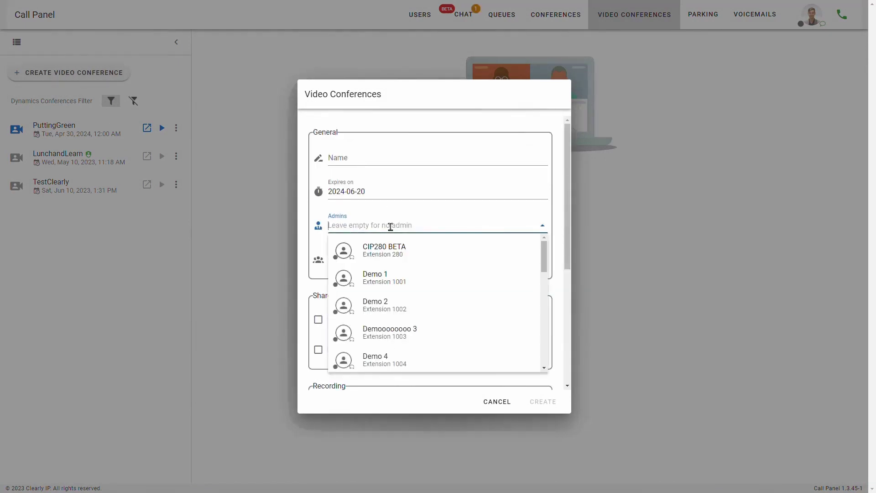
left_click(306, 234)
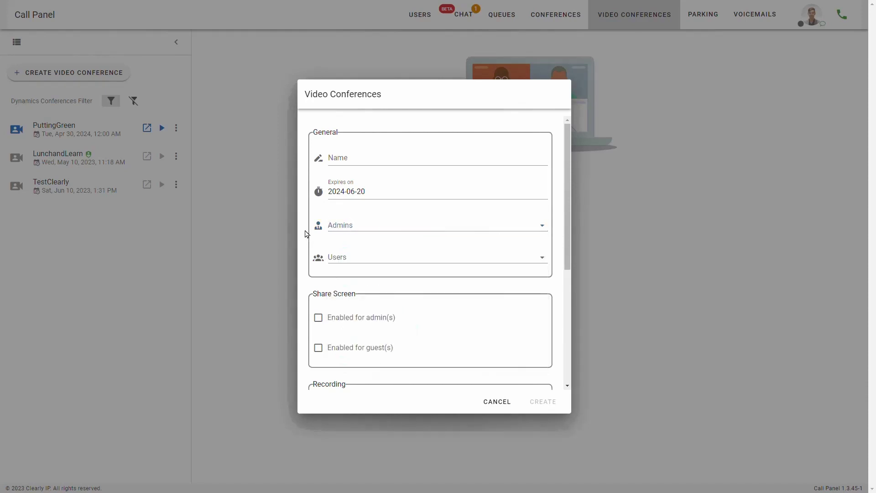
left_click(366, 219)
left_click(309, 238)
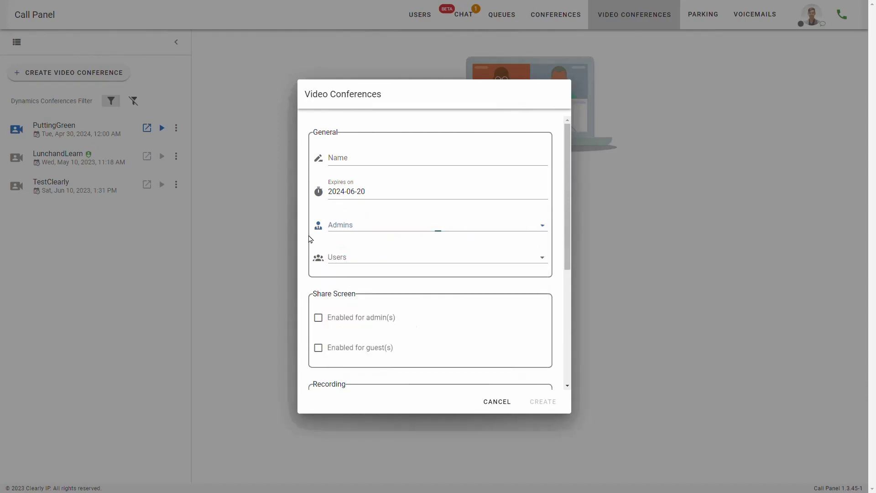
left_click(395, 251)
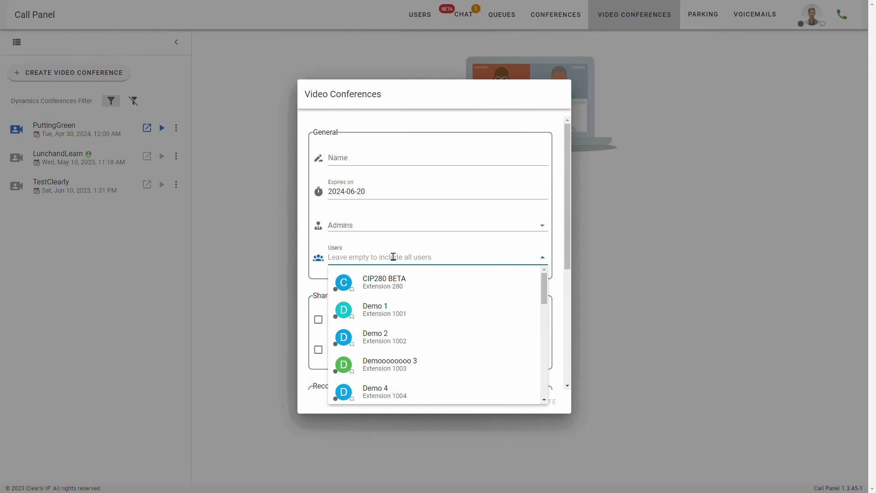
scroll(400, 348, "down", 5)
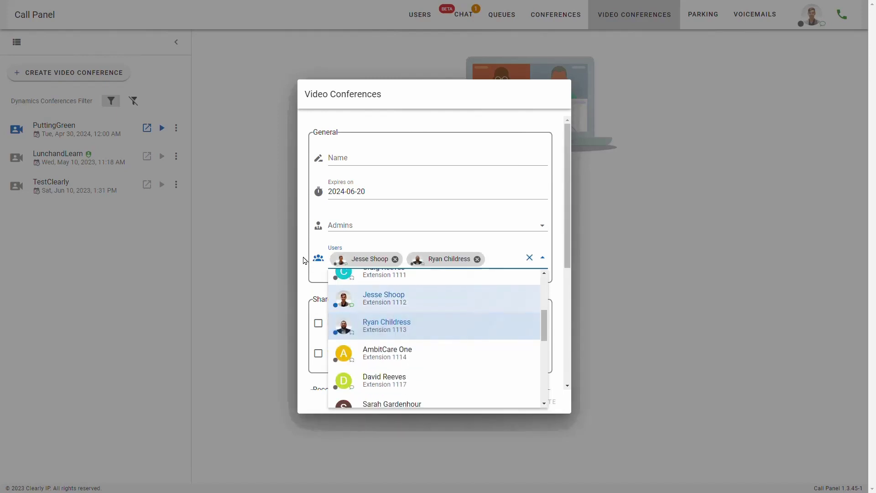
left_click(305, 258)
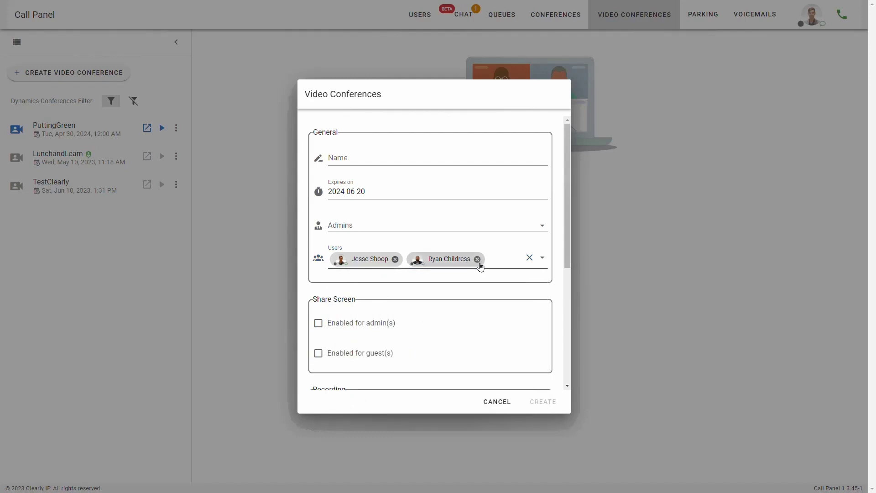
Remove both users, edit the name Test, and cancel without creating the conference
left_click(477, 259)
left_click(395, 258)
left_click(306, 260)
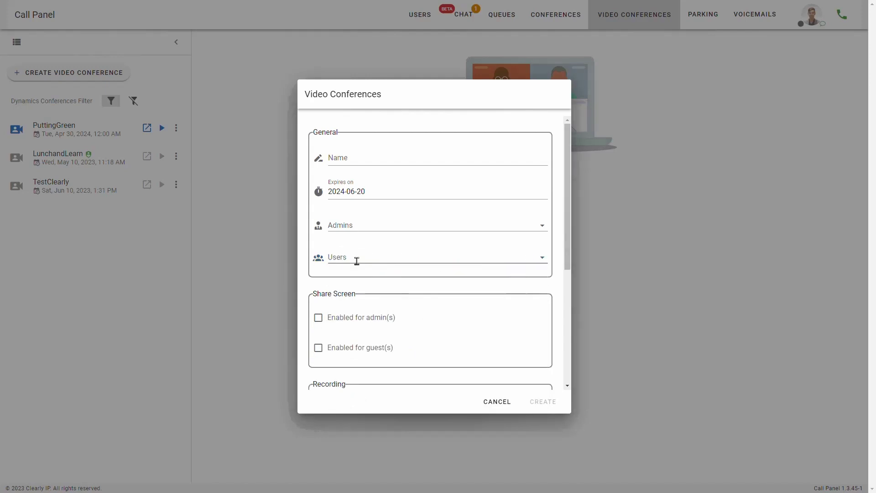
left_click(342, 257)
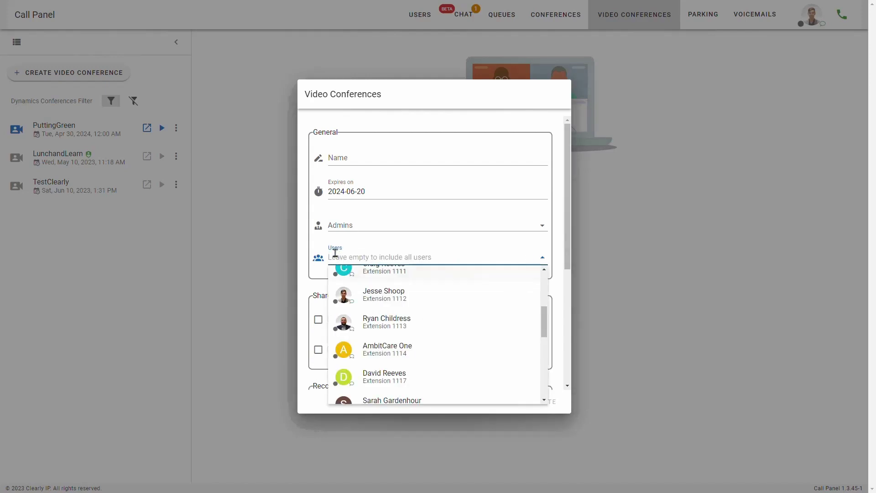
left_click(308, 254)
scroll(424, 324, "down", 5)
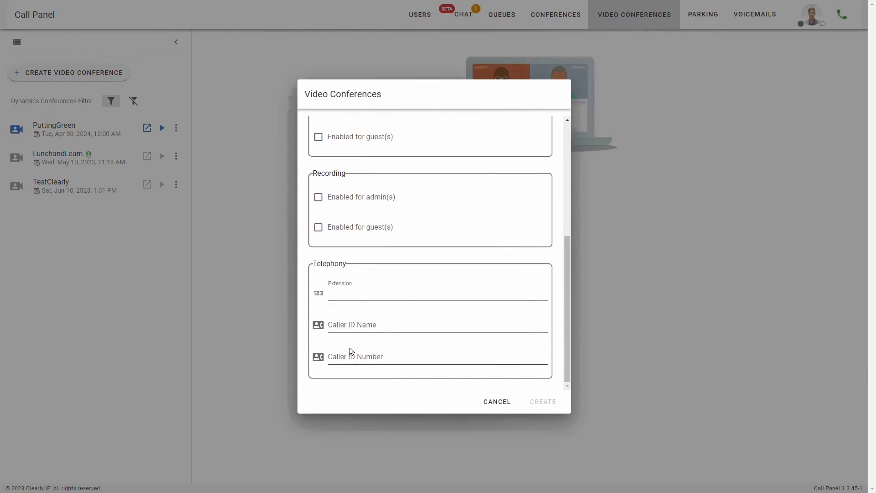
scroll(368, 301, "up", 5)
left_click(362, 152)
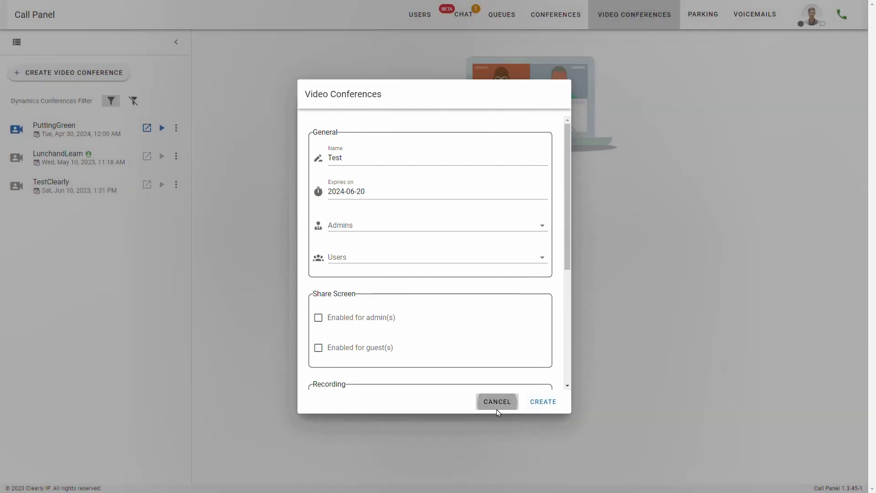
left_click(496, 401)
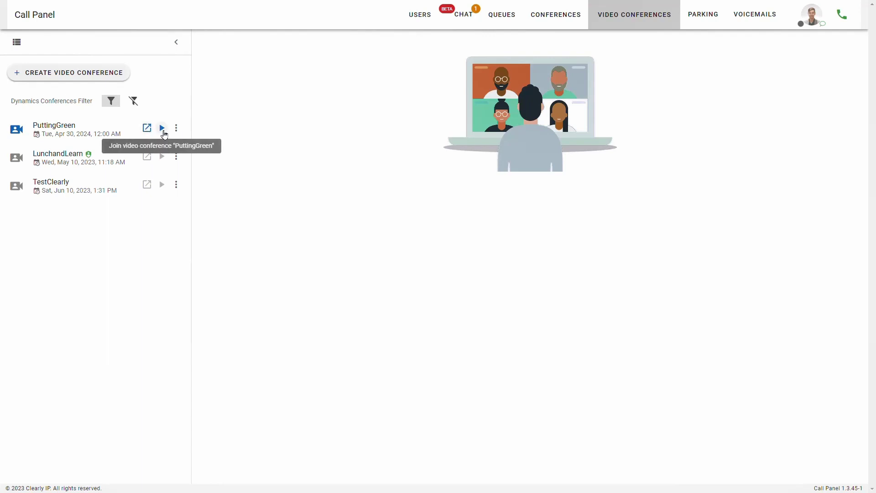
Join the PuttingGreen video conference and allow camera access
left_click(161, 128)
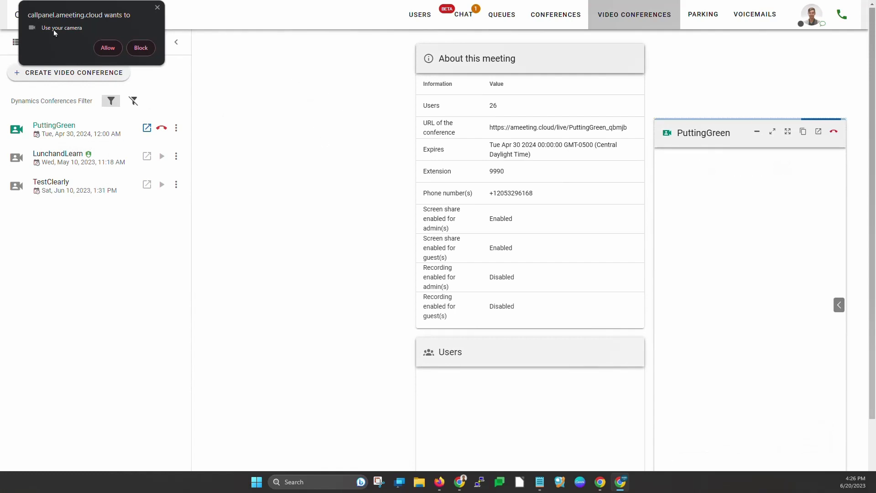
left_click(105, 50)
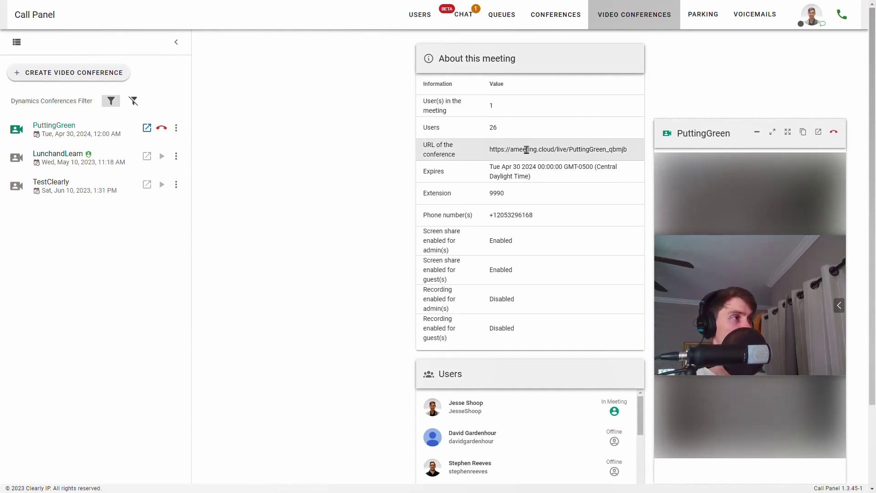
Copy the PuttingGreen conference URL
left_click_drag(497, 149, 629, 150)
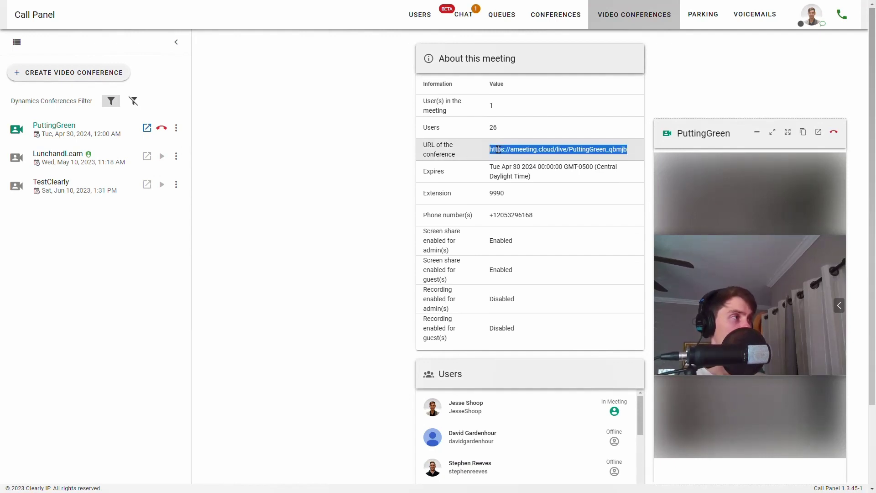
right_click(543, 153)
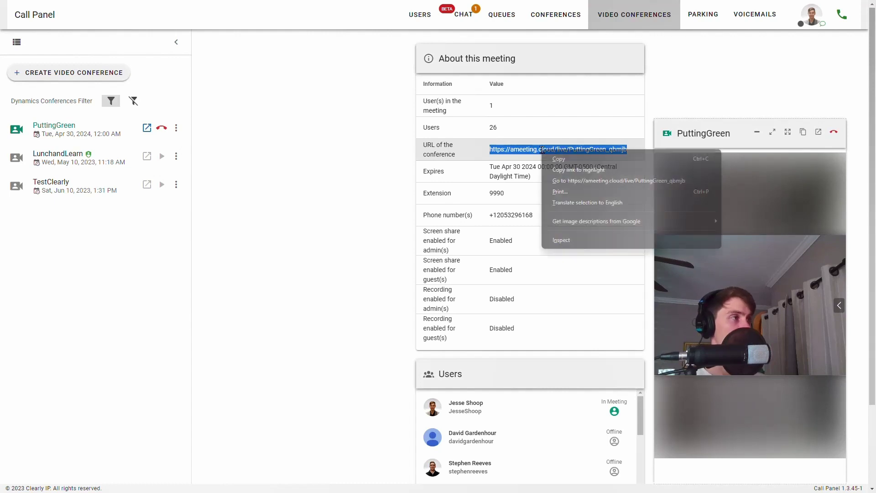
left_click(570, 158)
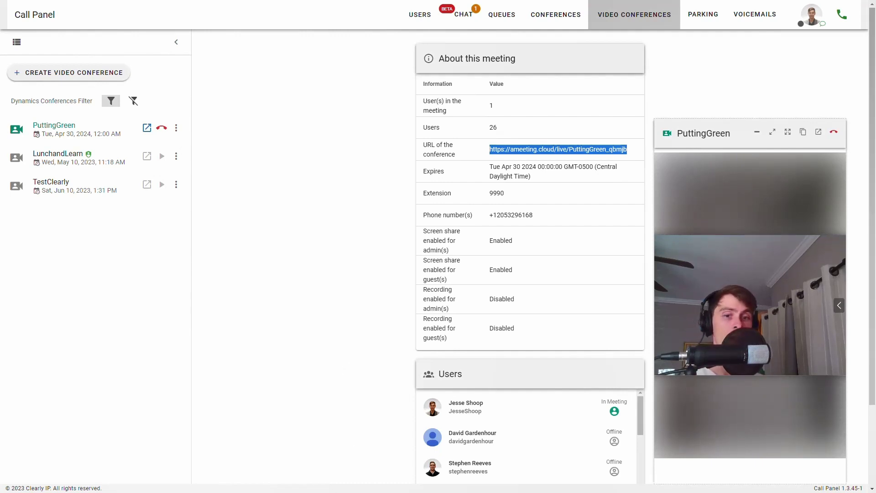
Load the copied meeting URL in a maximized Firefox window
key("alt+Tab")
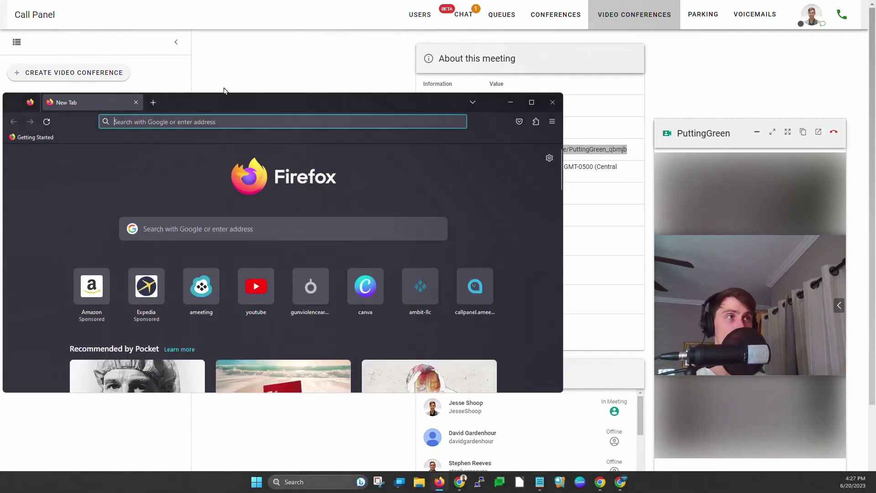
left_click_drag(223, 89, 319, 2)
key("ctrl+v")
key("Return")
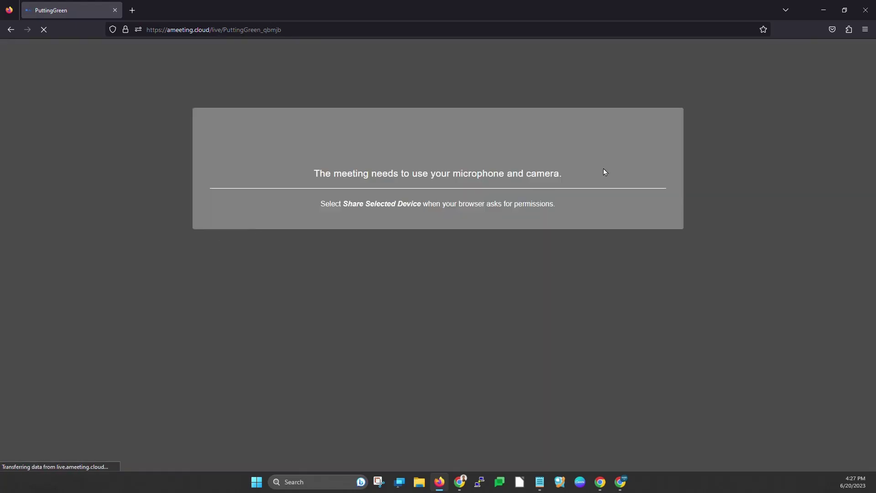
Allow camera and microphone access, then close the Firefox meeting window
left_click(258, 103)
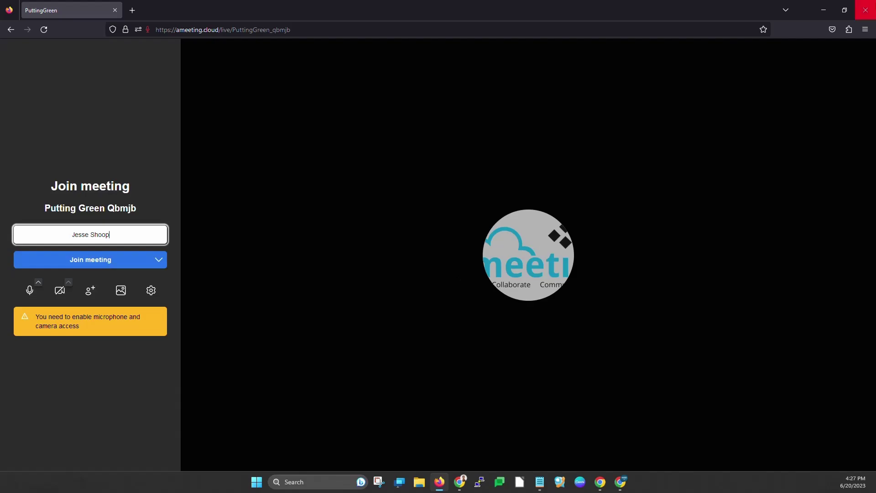
left_click(870, 12)
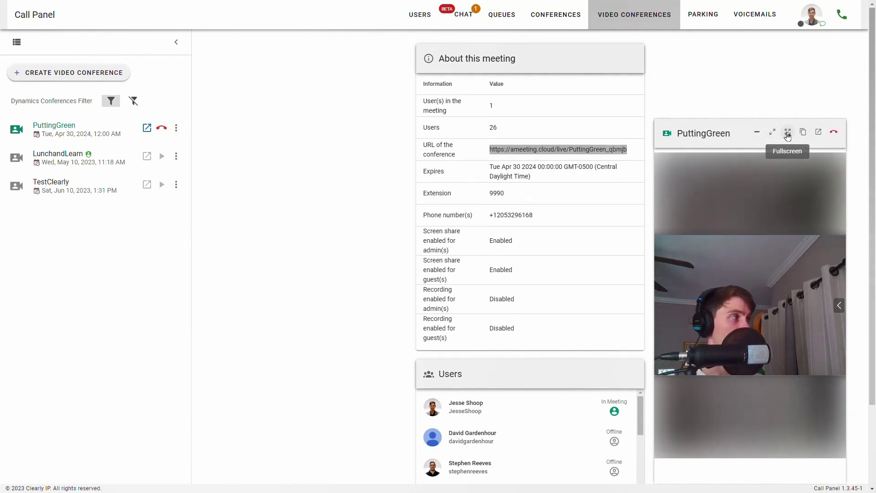
Open PuttingGreen in a new browser tab and allow camera and microphone access
triple_click(577, 149)
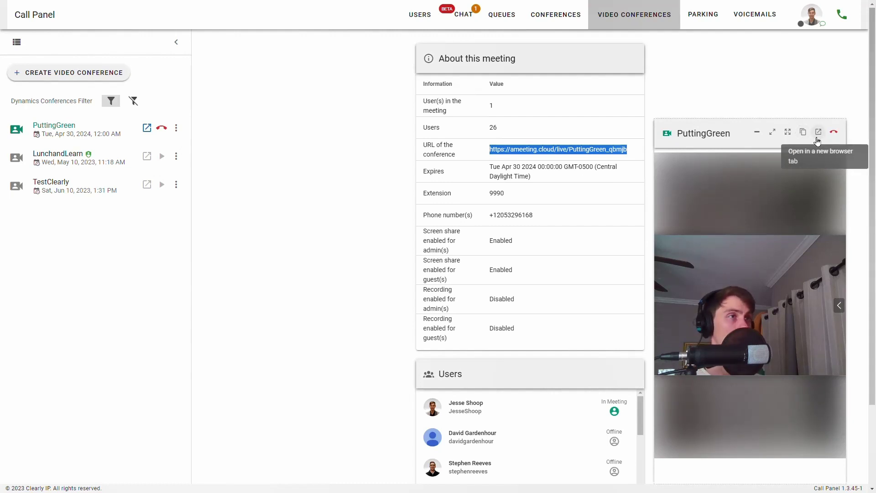
left_click(144, 134)
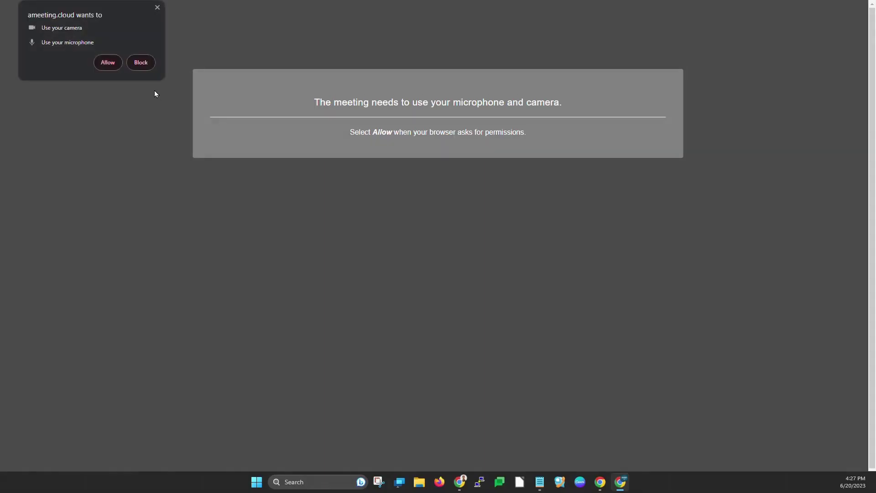
left_click(108, 62)
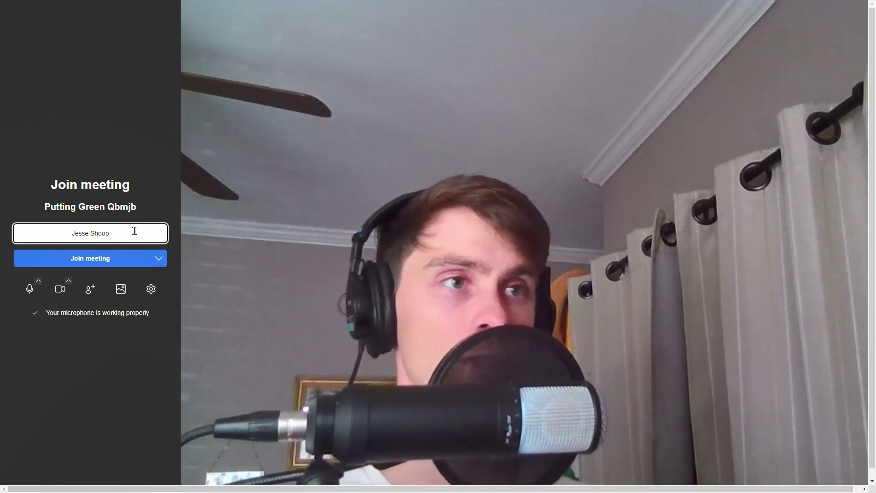
Join the Putting Green Qbmjb meeting and toggle the camera off and back on
left_click(119, 264)
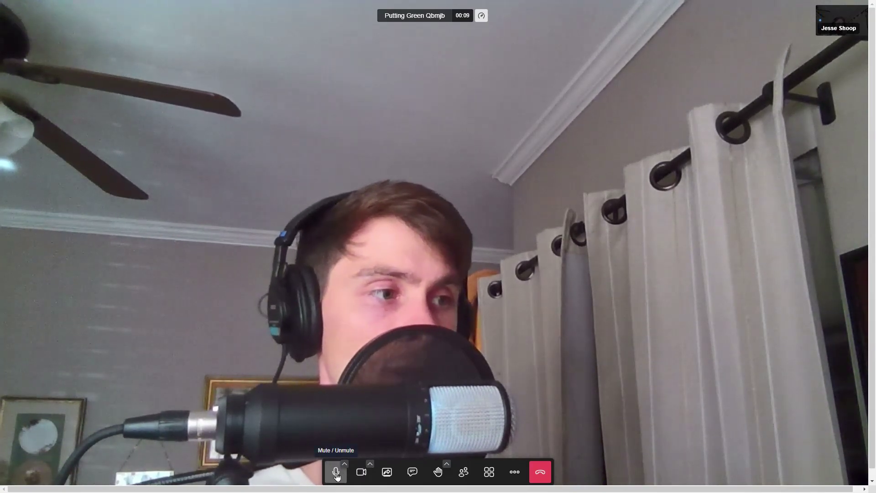
left_click(360, 477)
left_click(361, 476)
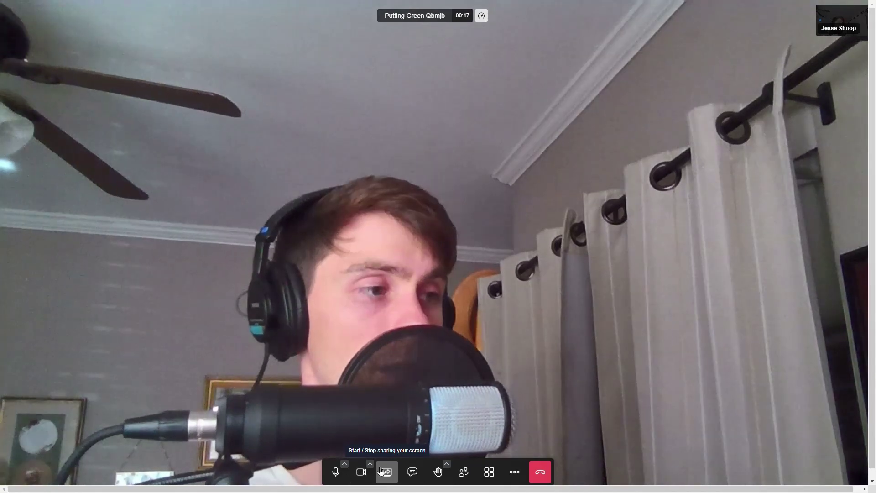
Browse the share-screen tabs, windows and entire screens, then cancel sharing
left_click(388, 476)
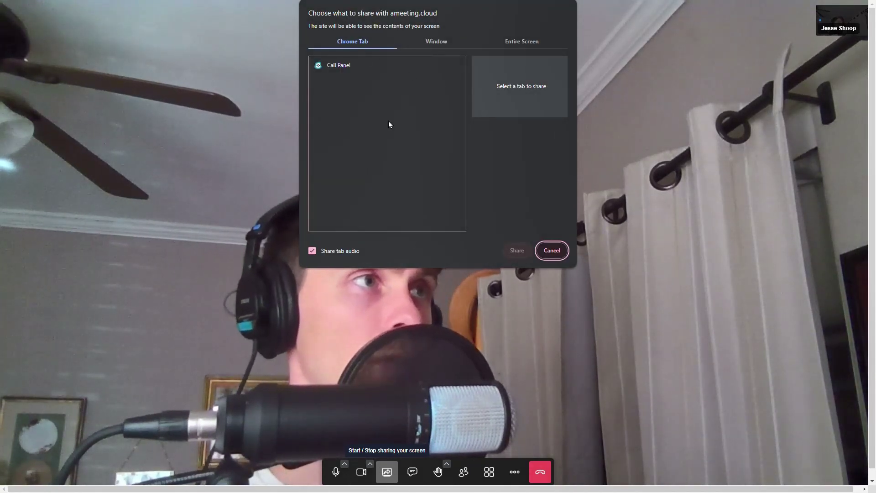
left_click(429, 42)
left_click(511, 43)
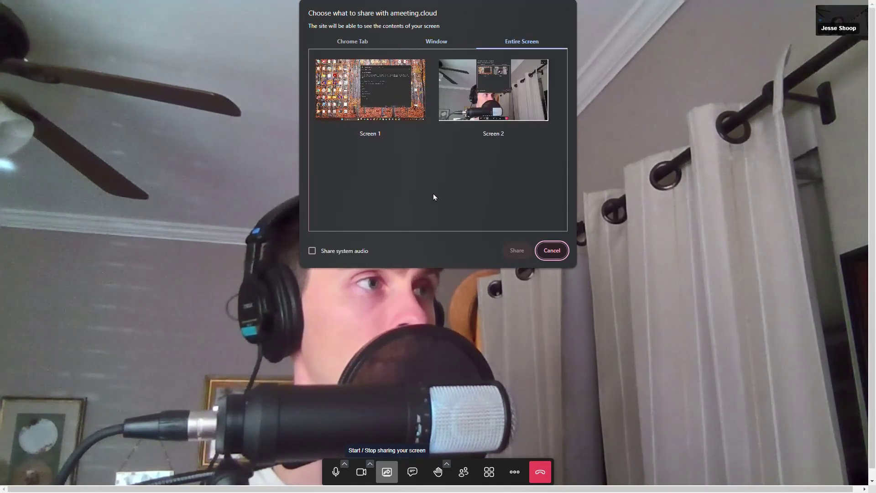
left_click(342, 40)
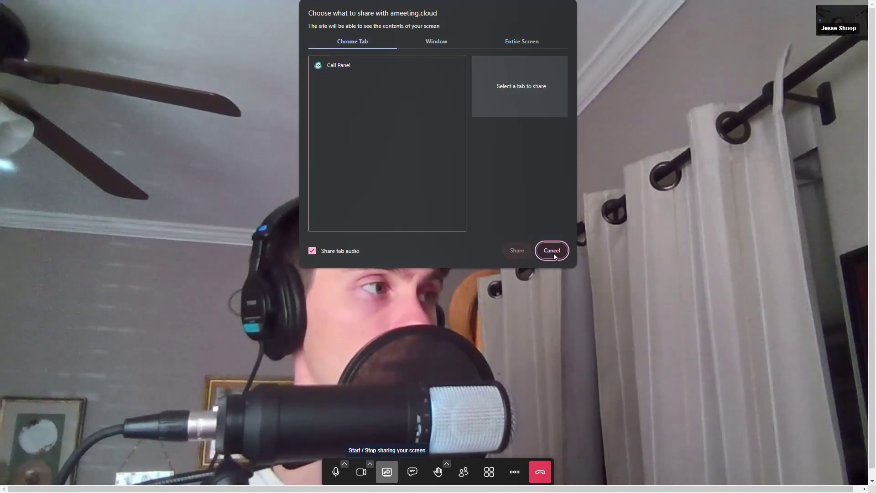
left_click(552, 250)
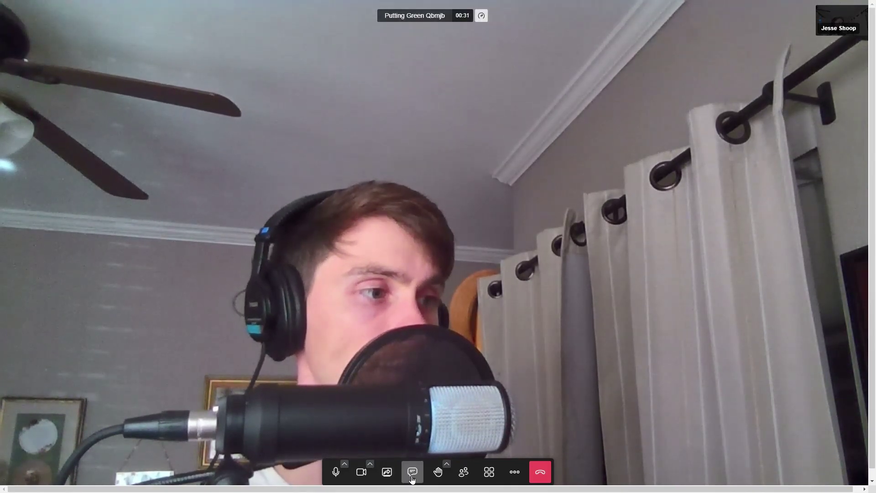
left_click(412, 471)
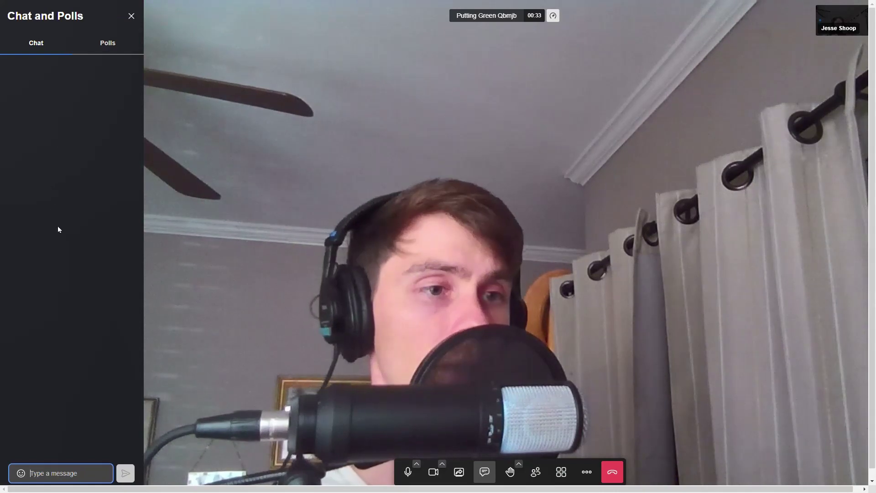
Send 'Hello' in the meeting chat and show the participants list
type("Hello")
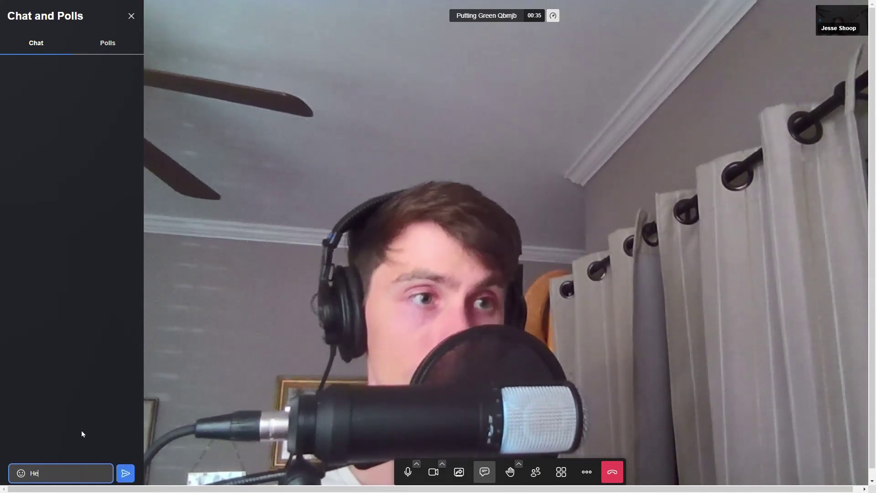
key("Return")
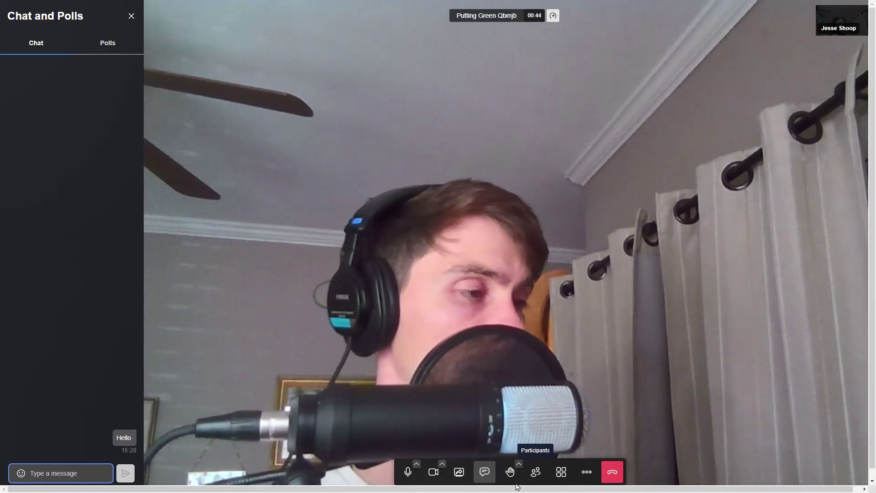
left_click(537, 472)
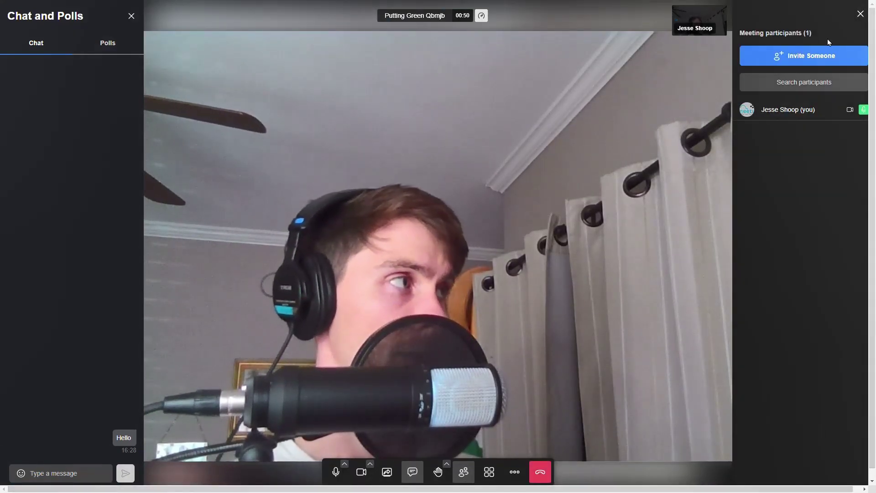
Switch the video layout to tile view
left_click(491, 477)
left_click(490, 477)
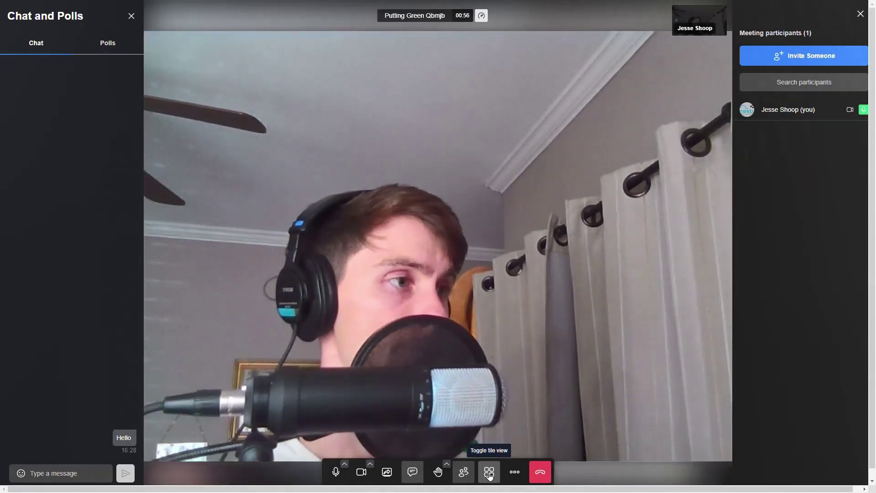
left_click(491, 477)
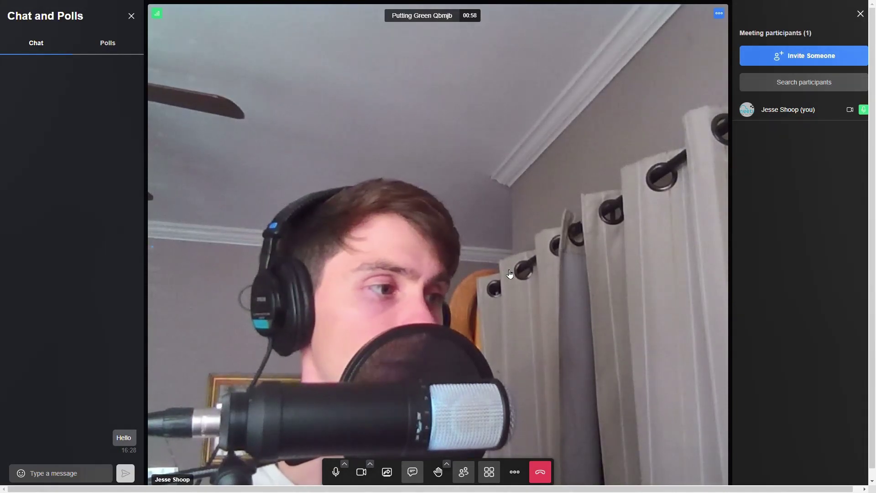
left_click(514, 473)
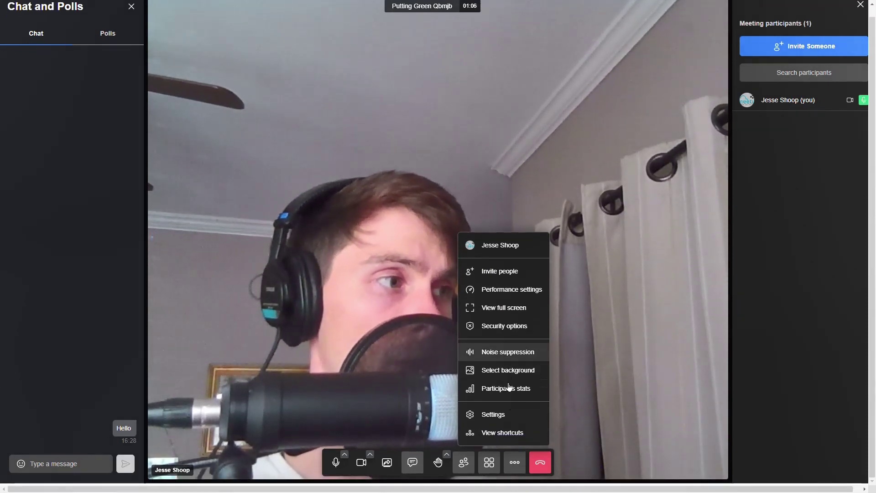
Apply the stronger Blur virtual background to the camera video
left_click(507, 370)
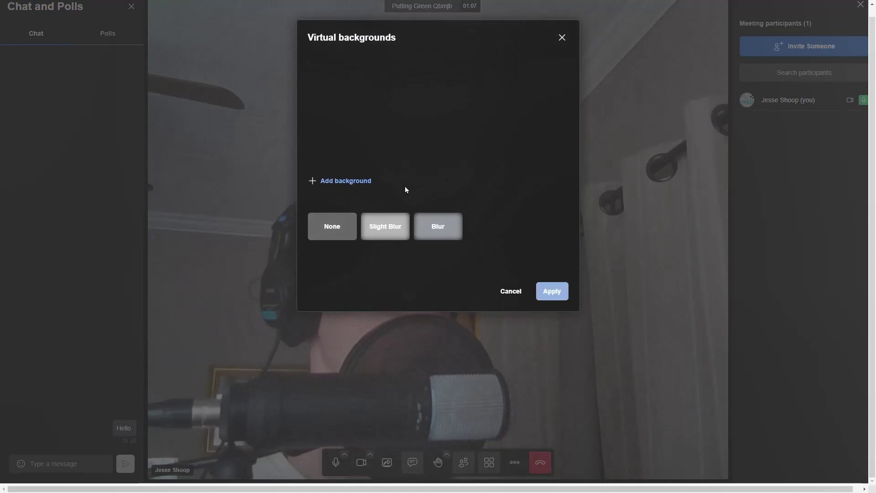
left_click(387, 226)
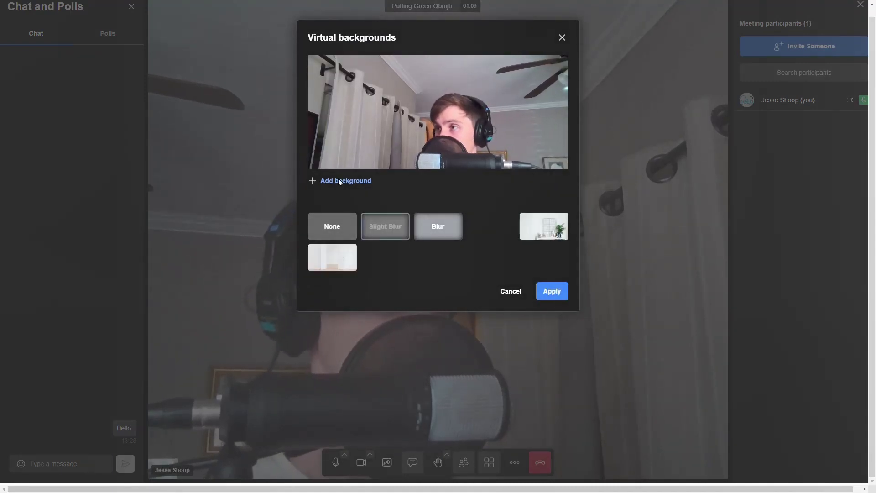
left_click(439, 229)
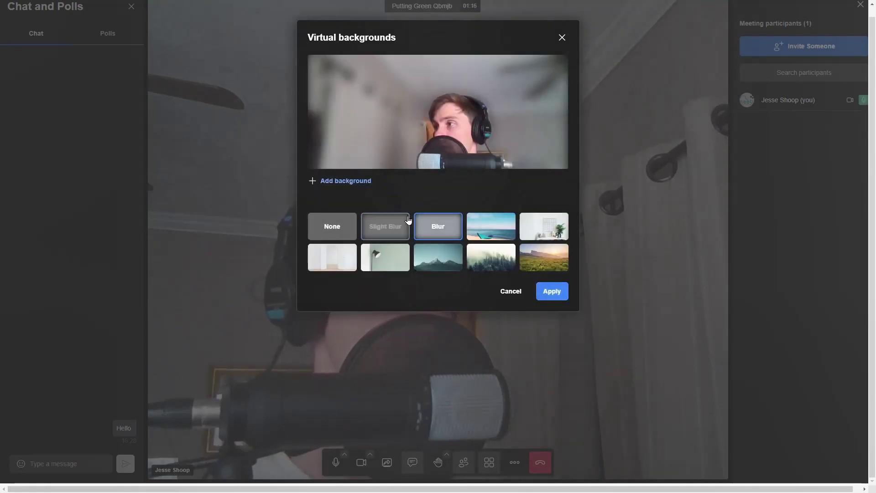
left_click(605, 280)
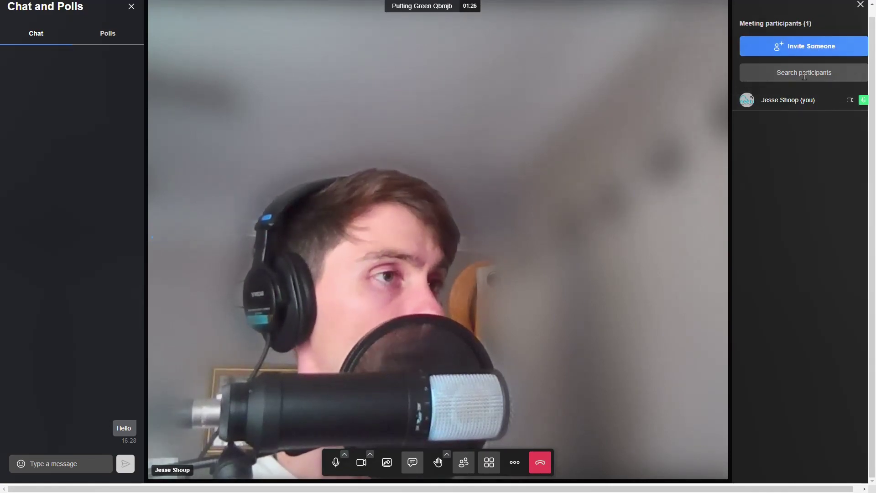
Copy the meeting link to the clipboard from the invite options
left_click(803, 46)
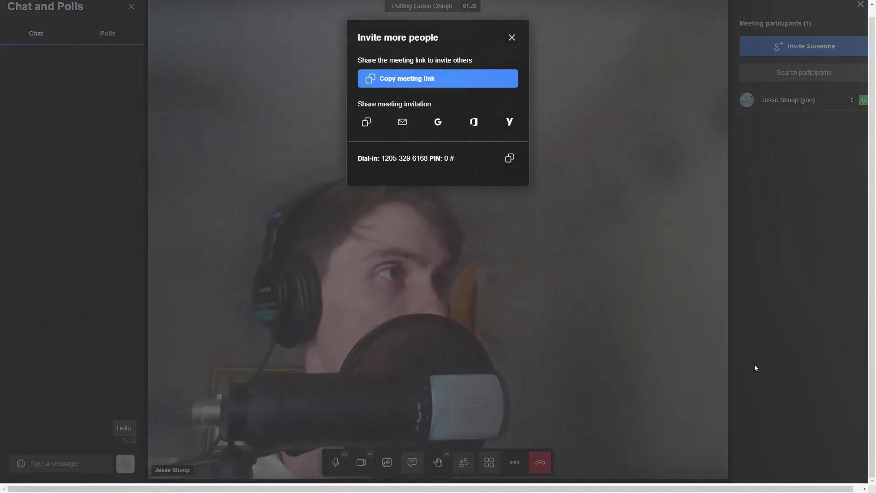
left_click(441, 86)
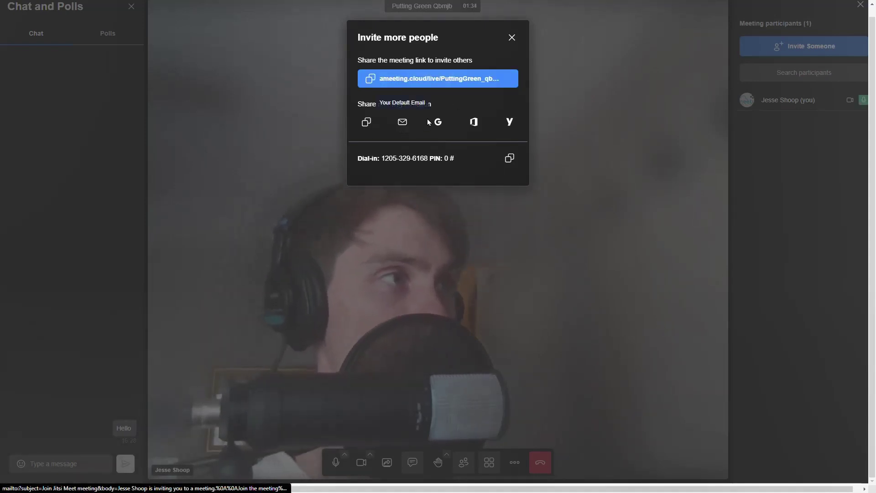
left_click(512, 38)
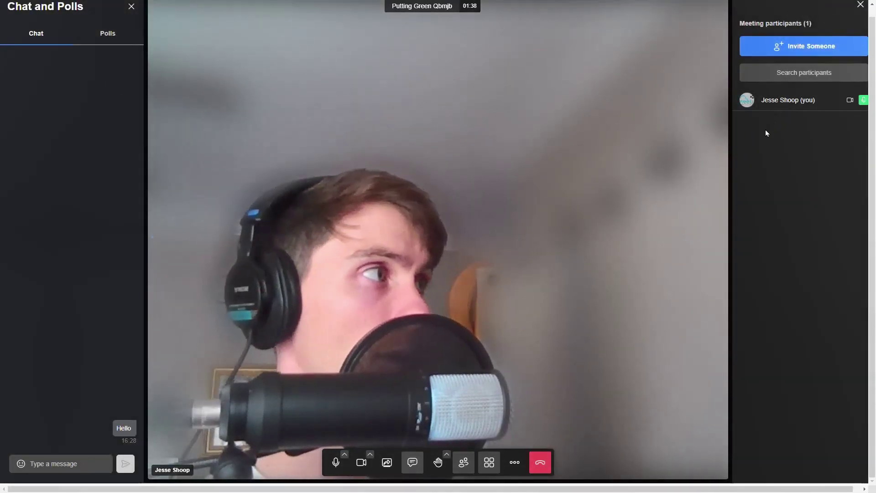
Close the side panels and leave the meeting
left_click(860, 5)
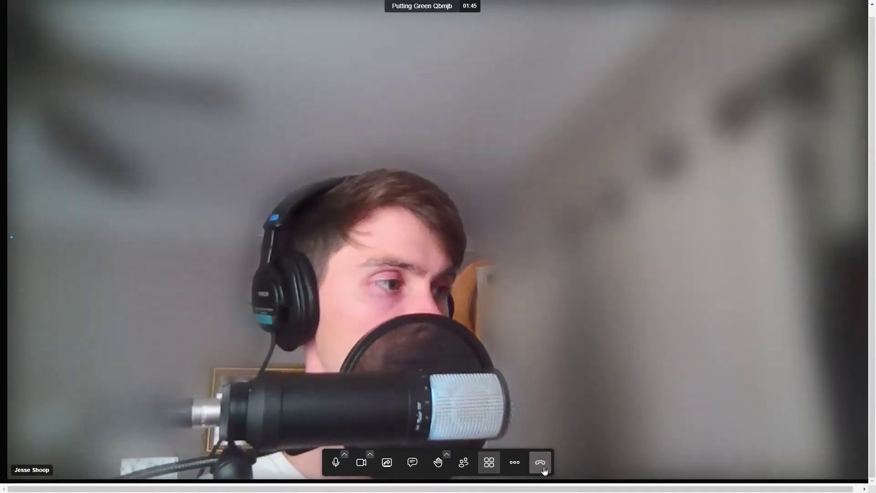
left_click(542, 470)
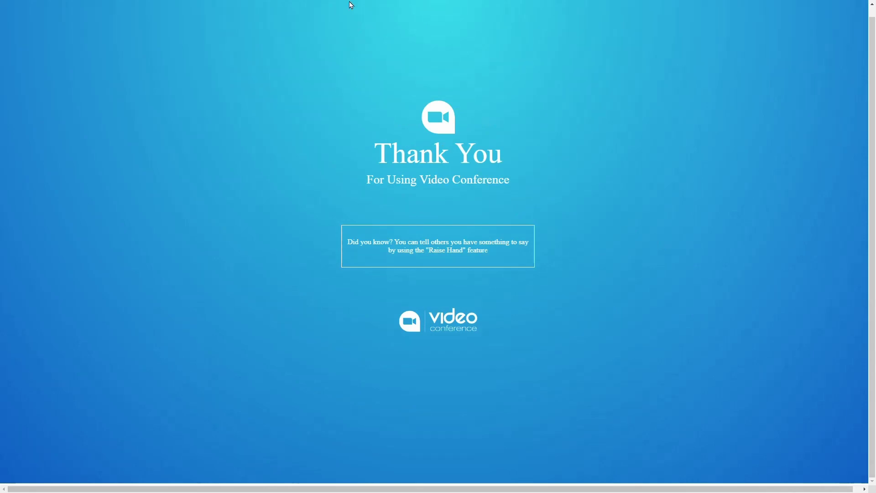
mouse_move(429, 4)
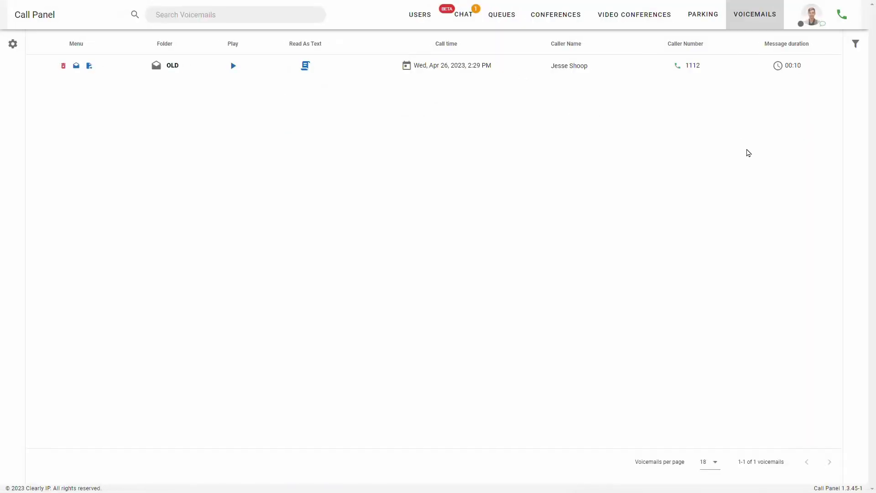
Dismiss the contacts and dialer popups and open the profile menu with theme and language options
left_click(842, 14)
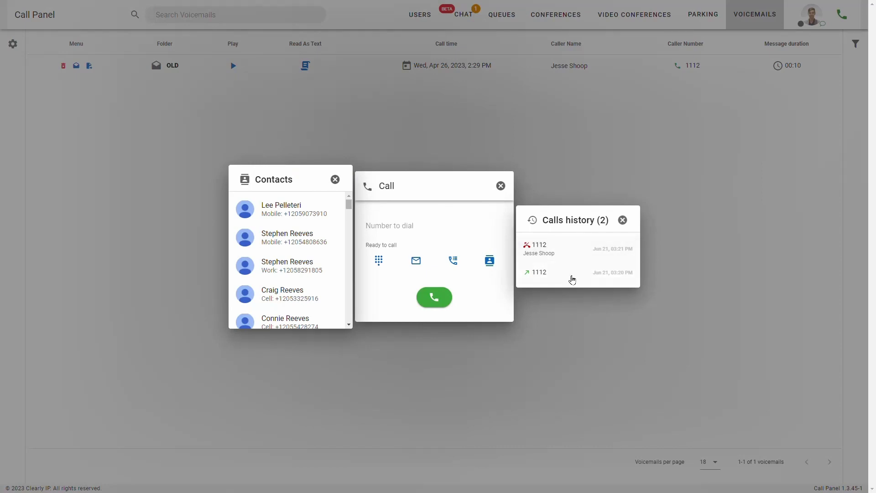
left_click(501, 185)
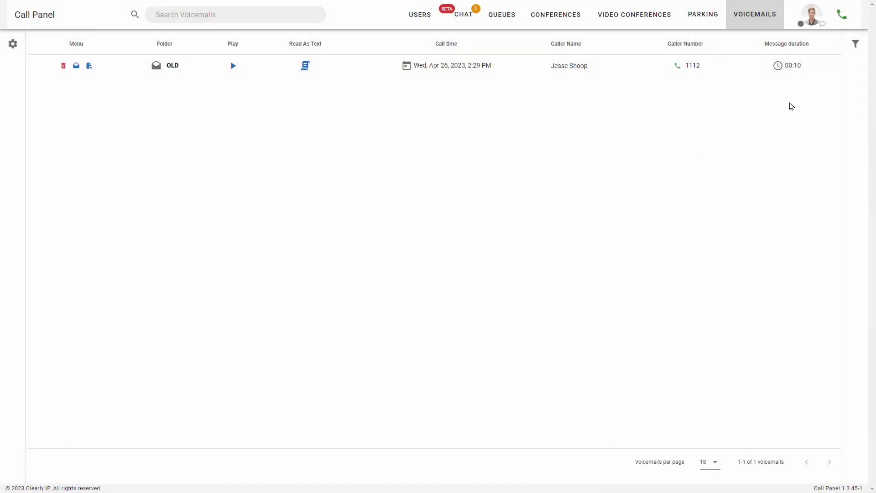
left_click(810, 18)
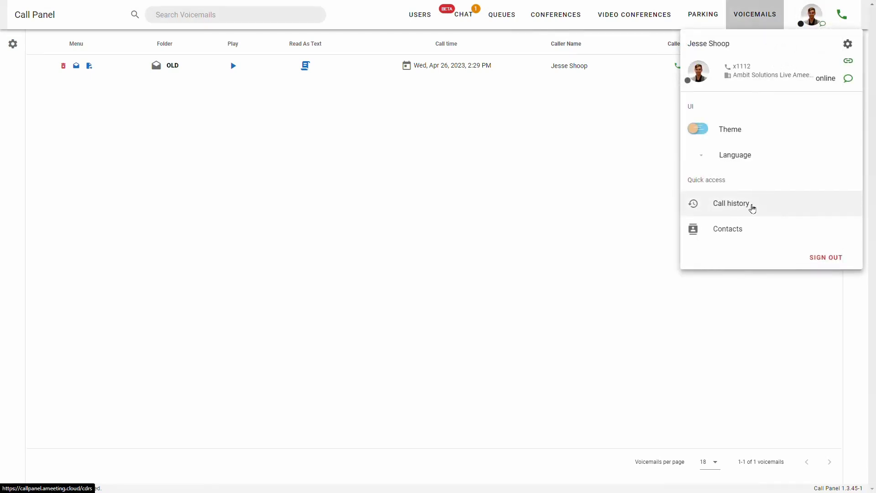
Filter the call history to start on June 18, 2023
left_click(730, 205)
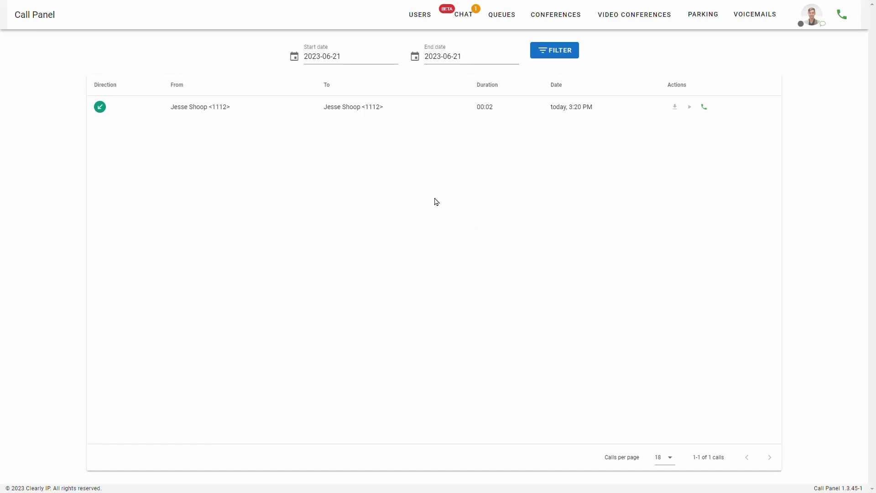
left_click(315, 56)
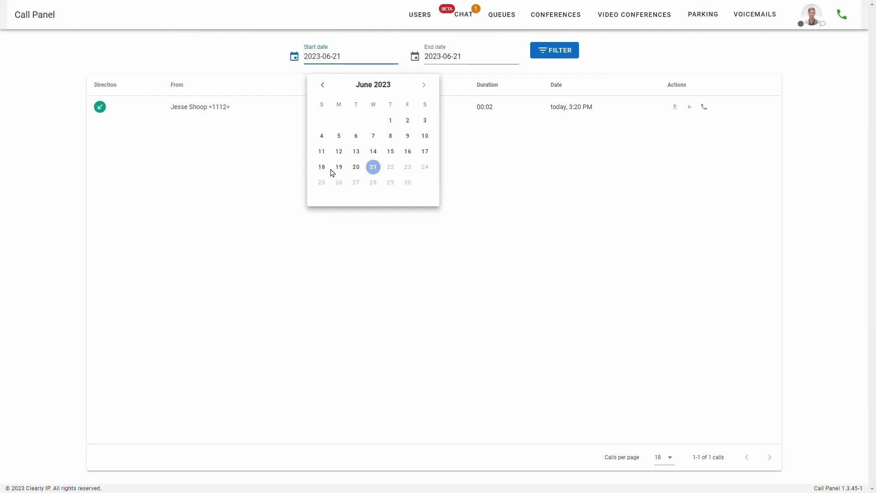
left_click(322, 167)
left_click(552, 55)
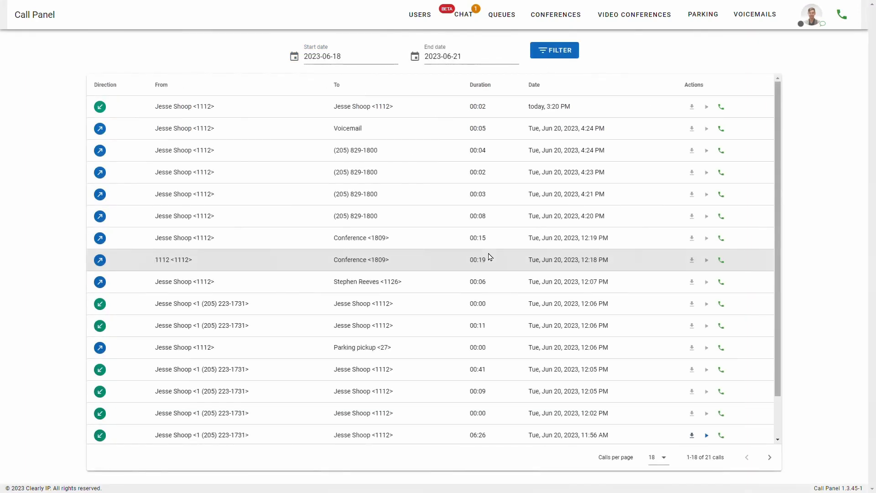
Download the recording of the 11:56 AM call from the filtered list
scroll(475, 310, "down", 1)
scroll(475, 311, "up", 1)
scroll(498, 283, "down", 1)
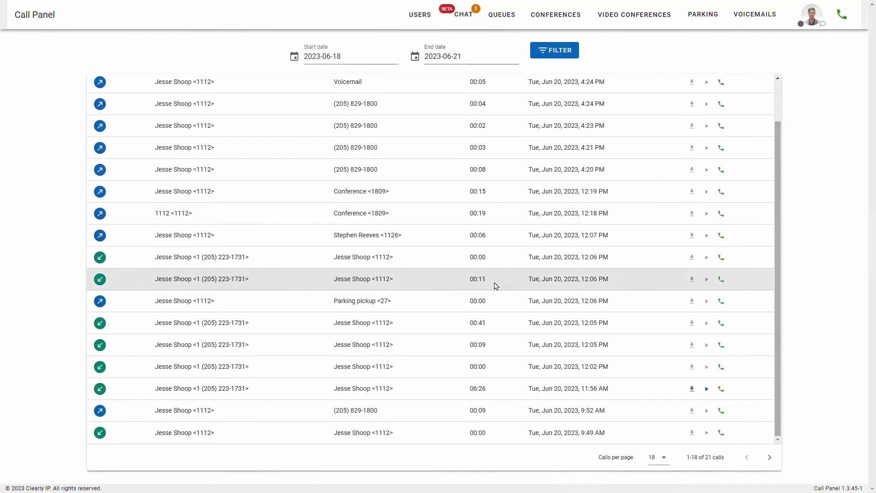
scroll(472, 283, "up", 1)
scroll(472, 281, "down", 1)
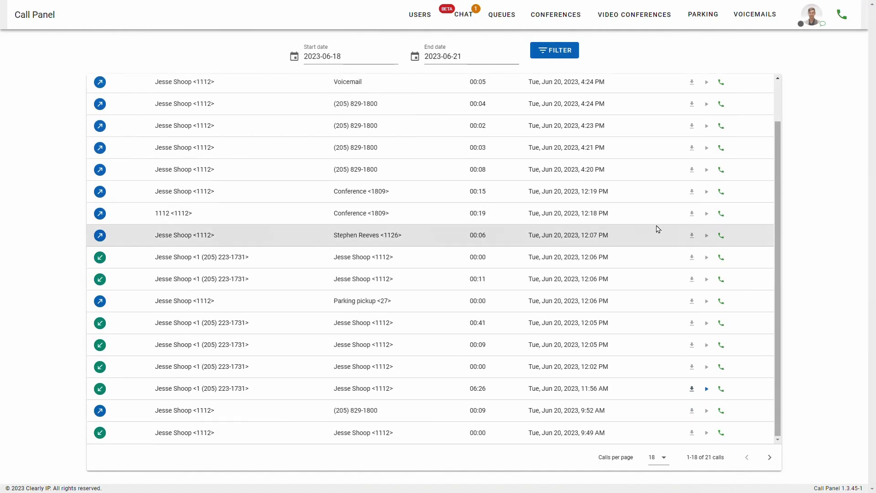
scroll(656, 229, "up", 1)
scroll(656, 230, "down", 1)
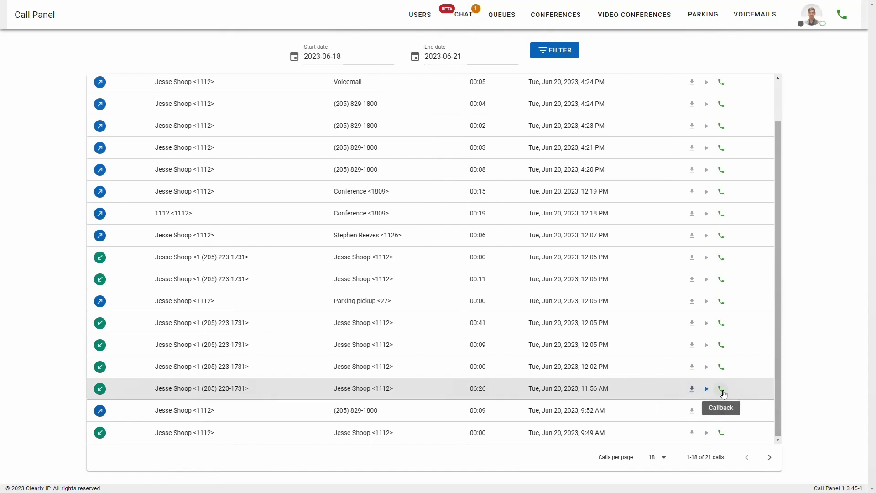
left_click(692, 391)
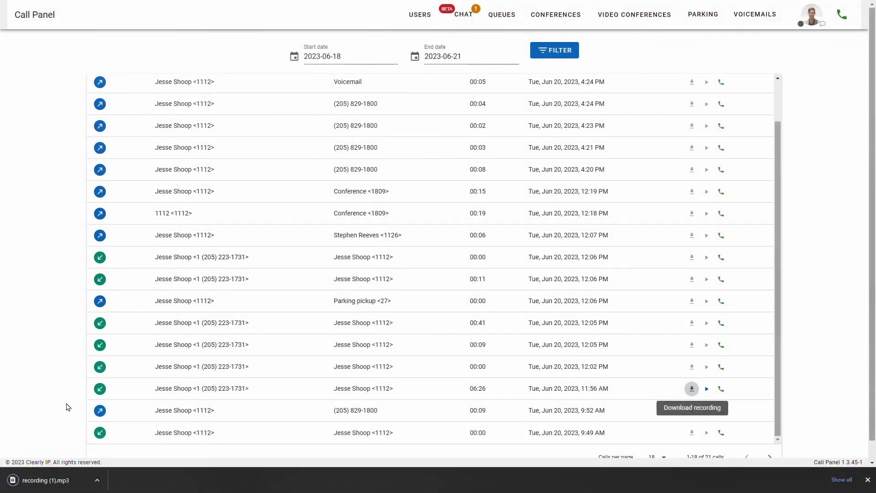
scroll(453, 297, "down", 1)
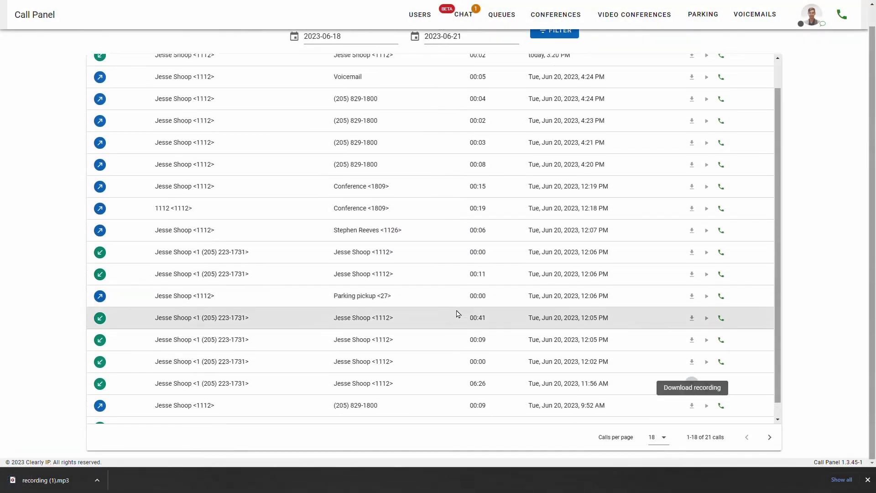
scroll(458, 313, "up", 1)
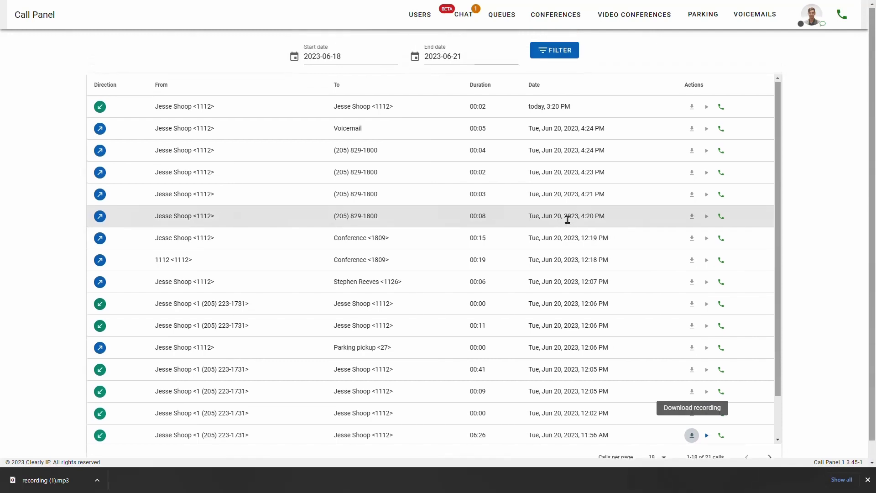
scroll(488, 299, "down", 1)
scroll(489, 299, "up", 1)
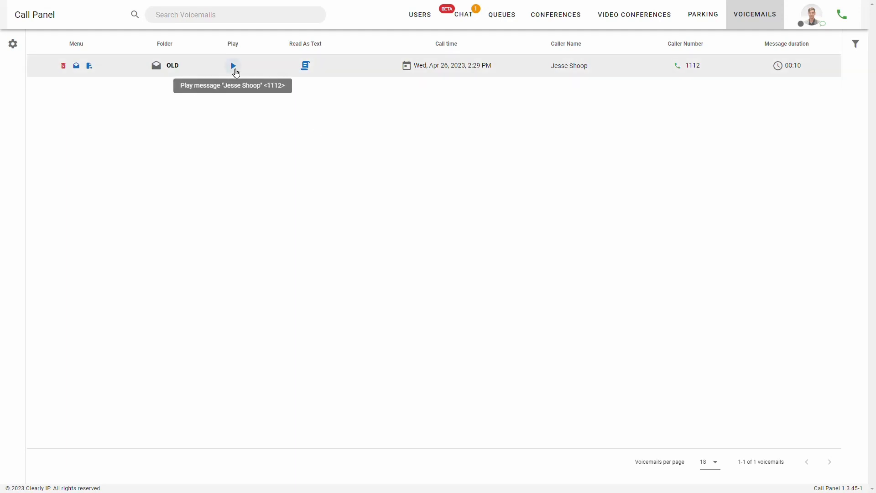
Play the 10-second voicemail from extension 1112, download it as an MP3, and close the player
left_click(233, 66)
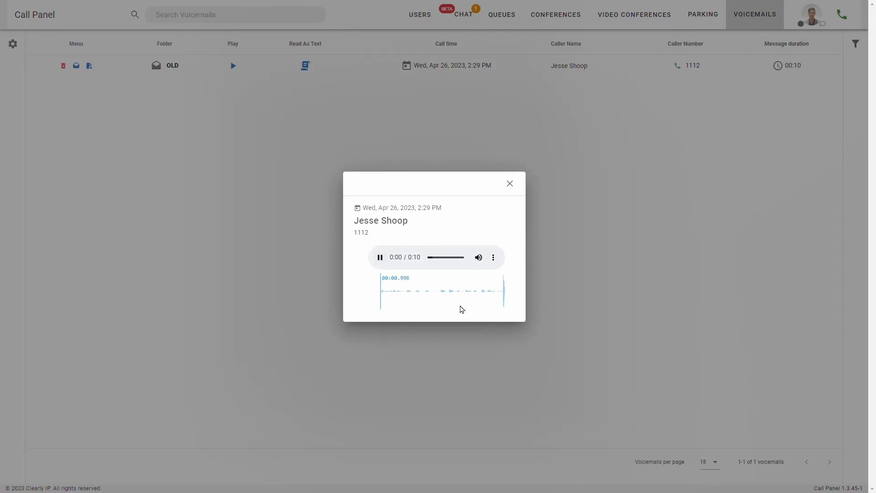
left_click(493, 257)
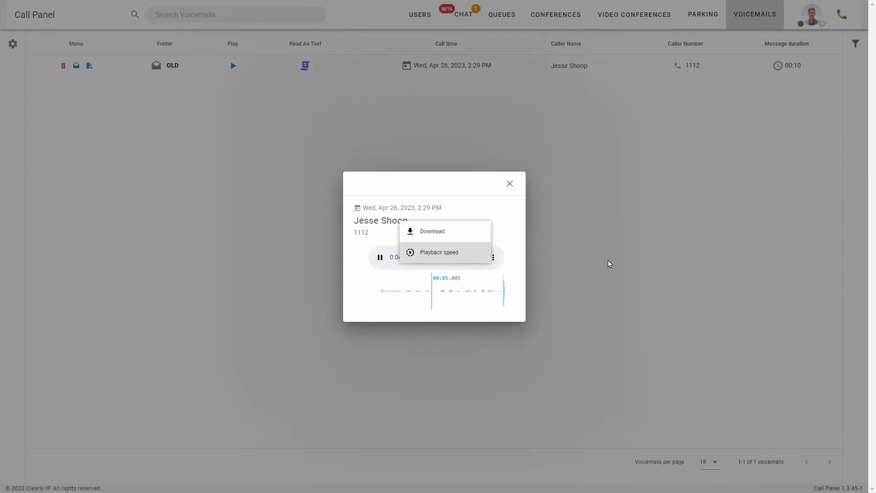
left_click(444, 231)
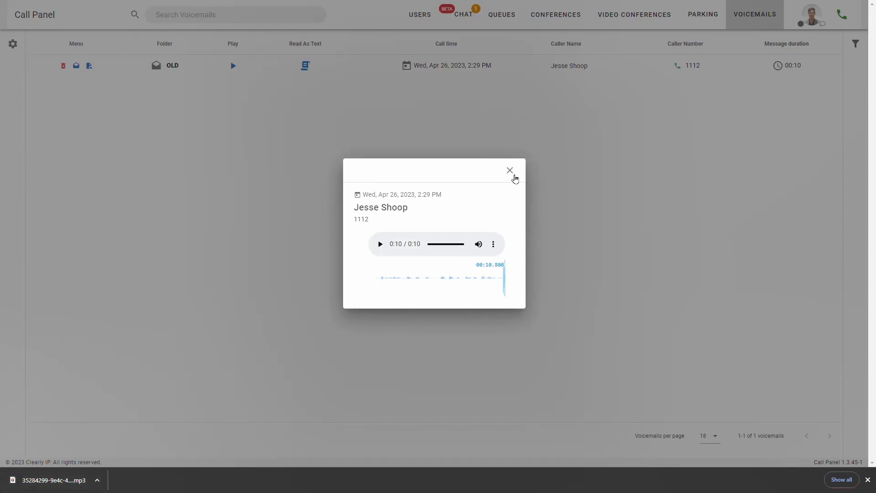
left_click(510, 171)
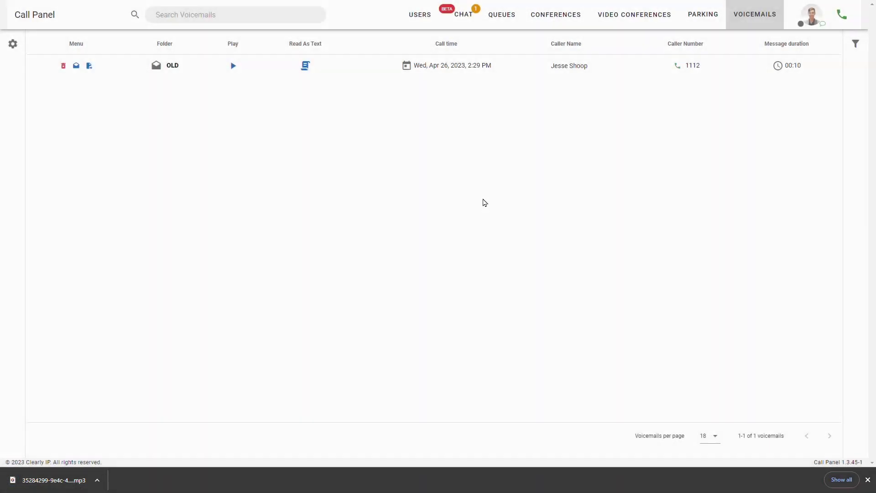
left_click(868, 479)
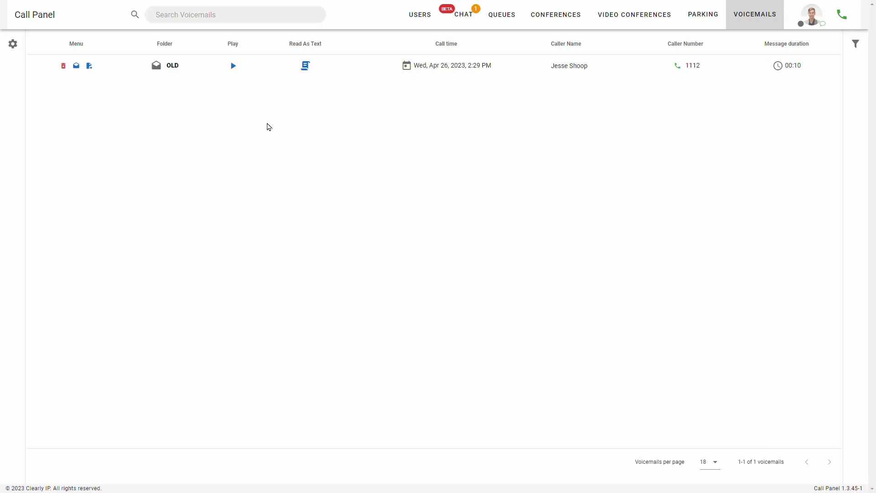
Transfer the voicemail to a colleague picked from the destination suggestions
left_click(90, 67)
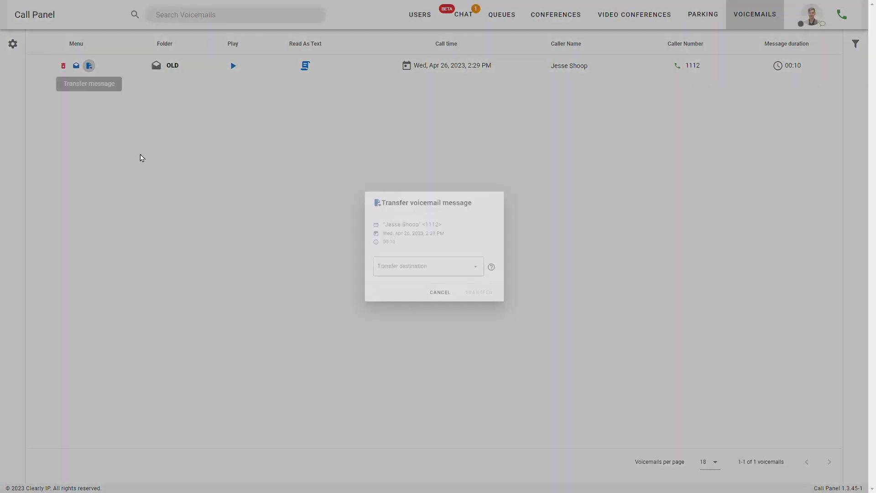
left_click(447, 269)
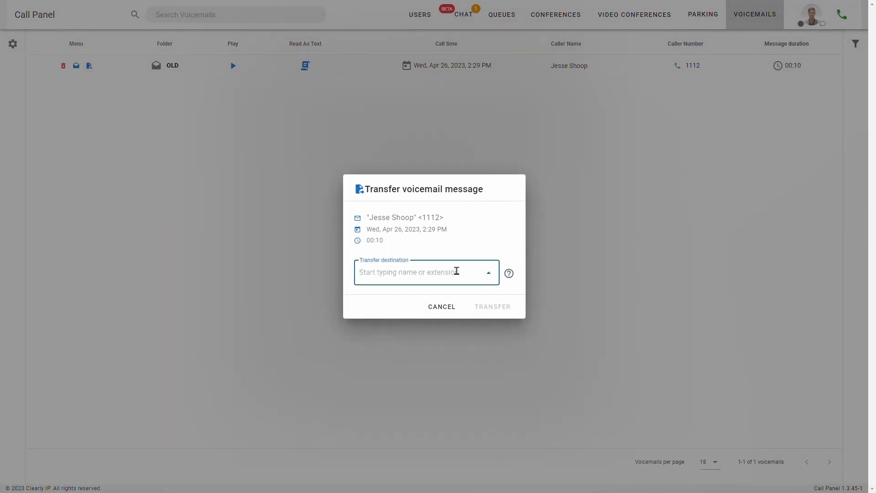
type("stephen")
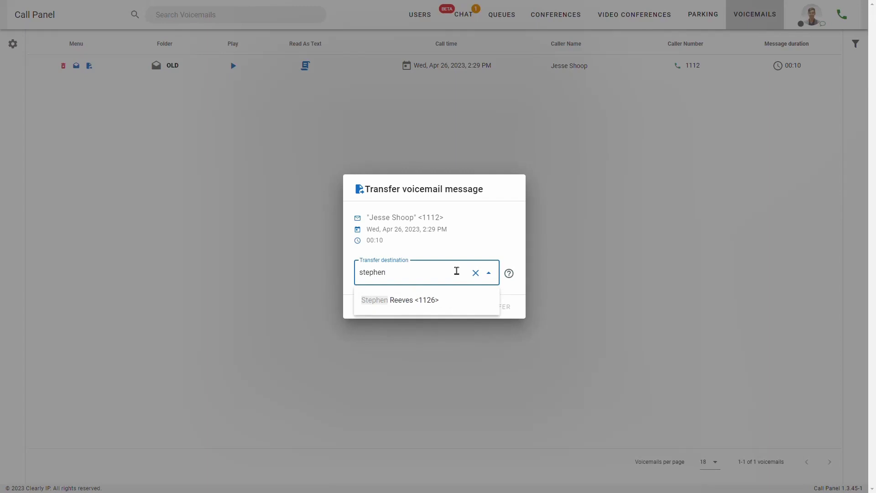
left_click_drag(391, 273, 332, 266)
type("1126")
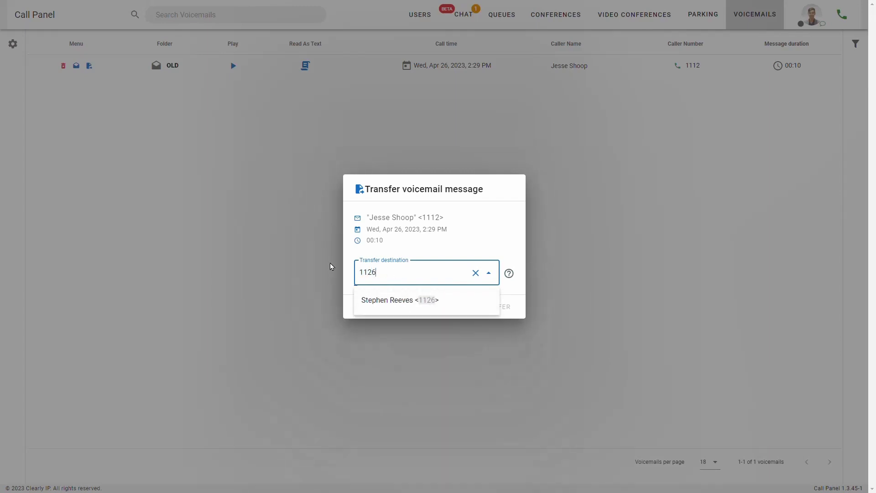
left_click(475, 273)
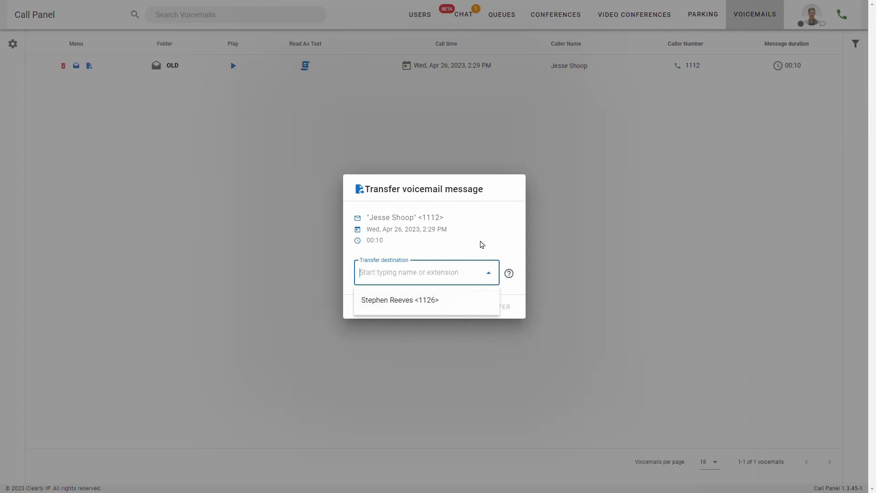
left_click(493, 222)
left_click(445, 278)
type("ste")
left_click(423, 300)
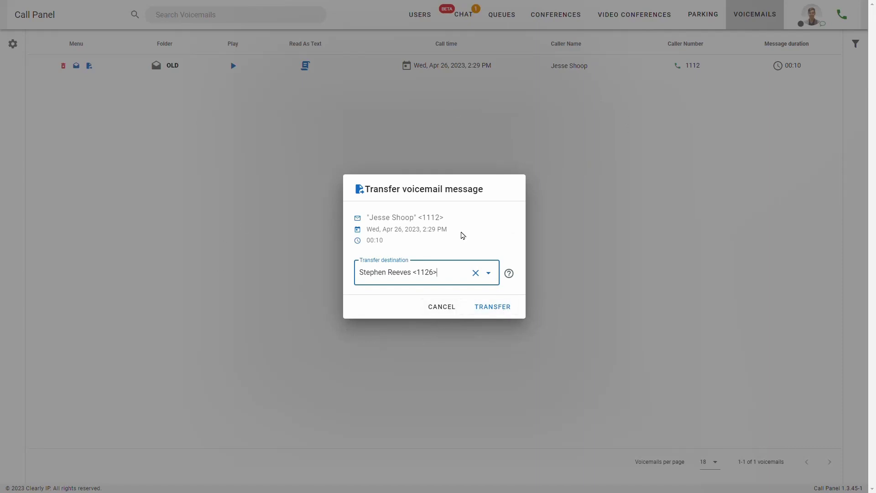
left_click(447, 313)
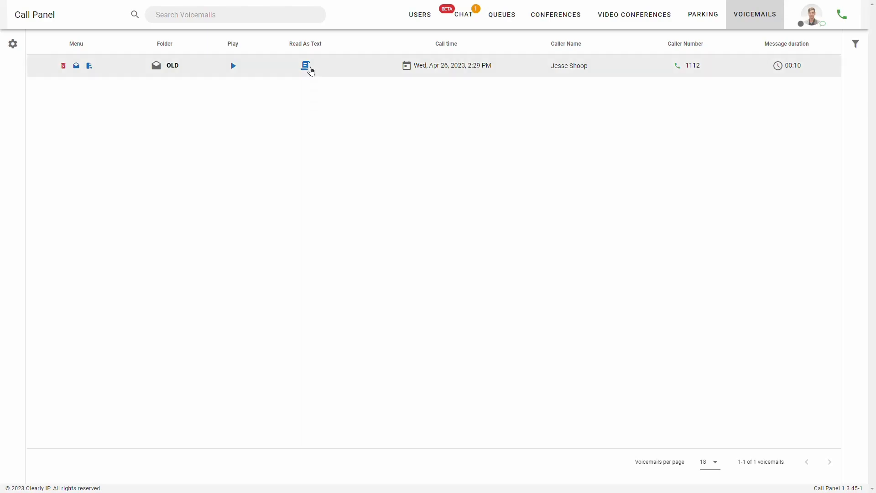
Read the voicemail's transcript, close it, and open the Voicemail Box settings
left_click(307, 65)
left_click_drag(484, 282, 340, 286)
left_click(429, 276)
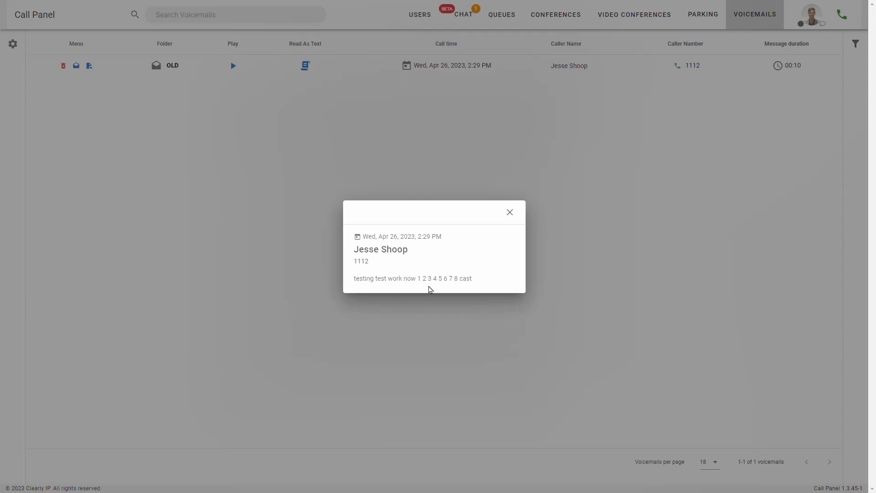
triple_click(410, 278)
left_click(510, 212)
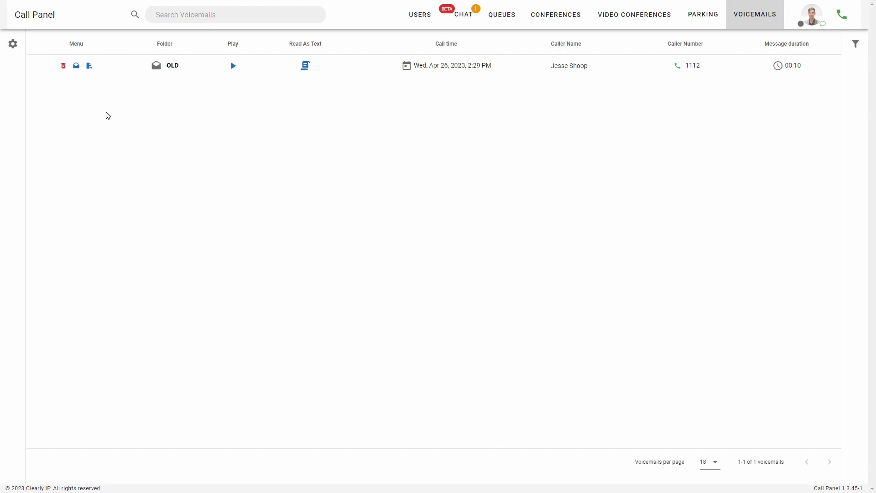
left_click(13, 45)
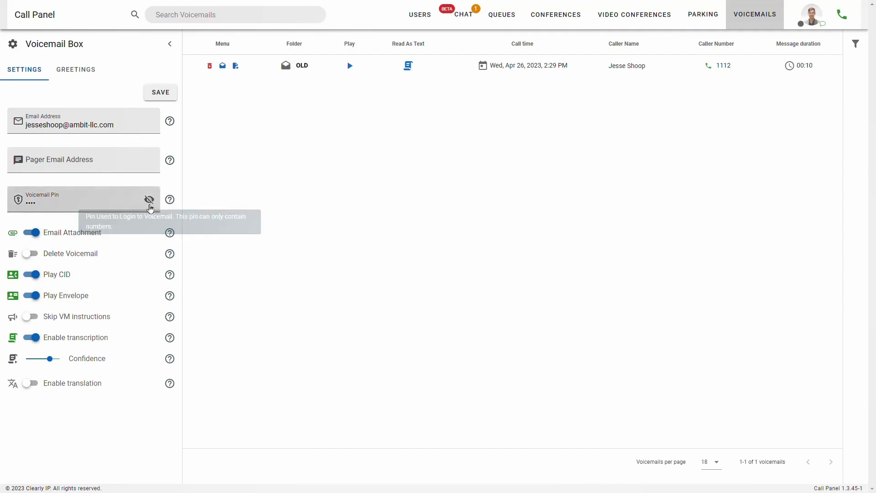
Toggle the voicemail PIN visibility and briefly open and close the dialpad
left_click(150, 202)
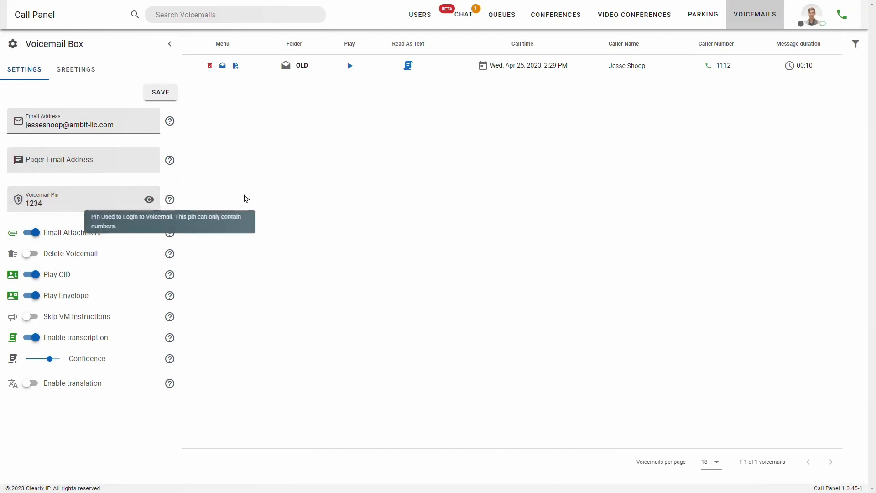
left_click(149, 199)
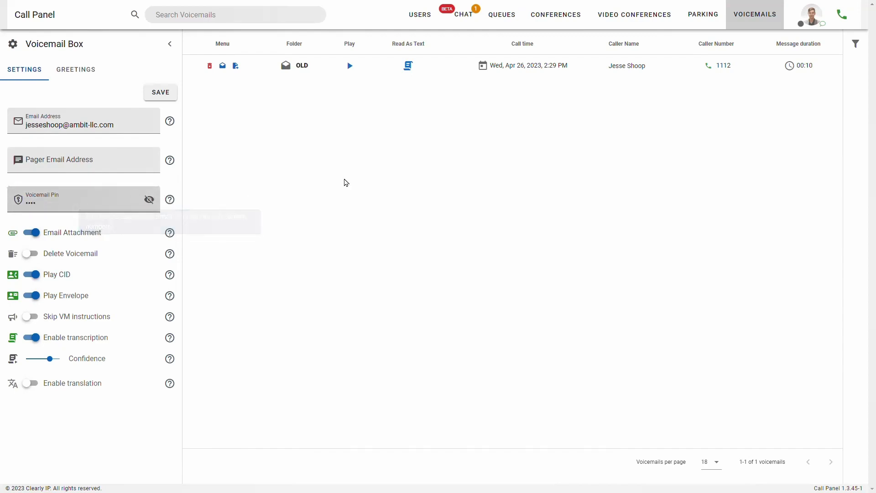
left_click(841, 14)
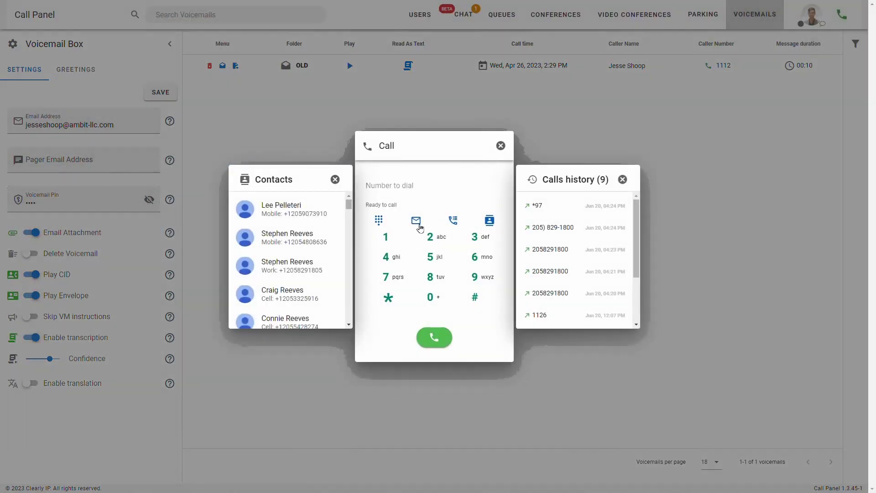
left_click(383, 175)
left_click(500, 145)
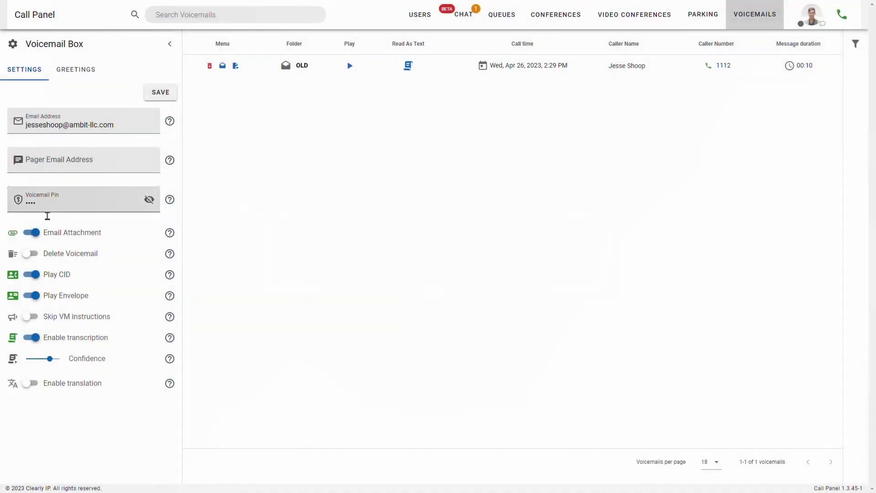
Replace the voicemail PIN with a new one, save, and show the Greetings tab
left_click(149, 200)
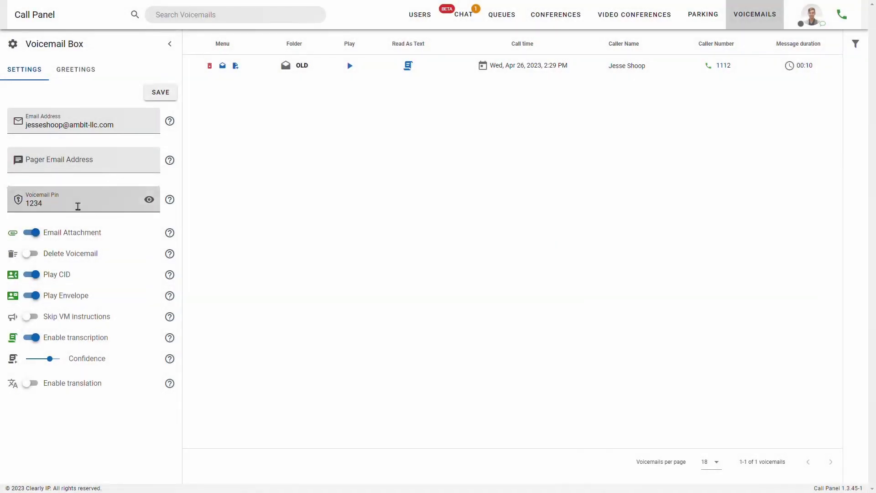
double_click(78, 203)
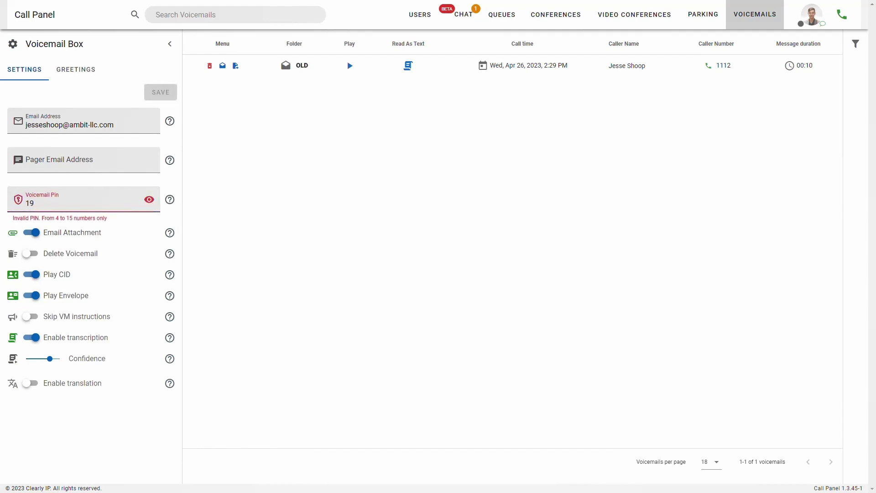
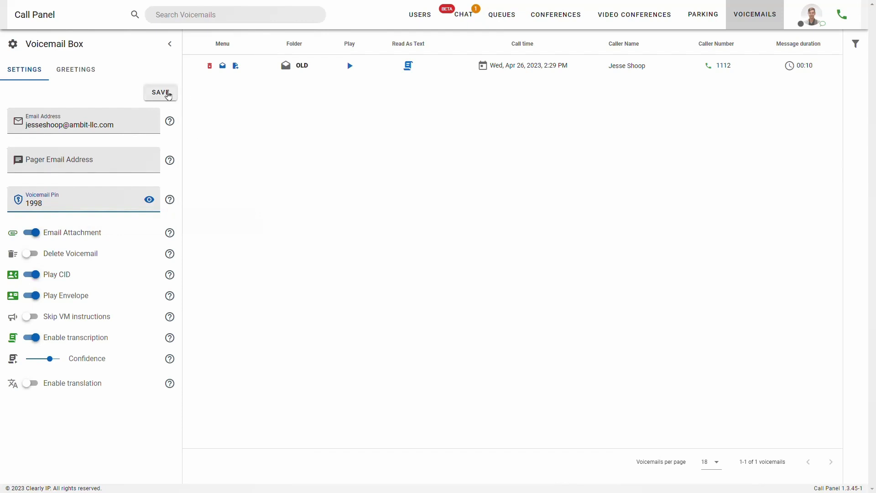
left_click(168, 96)
left_click(81, 76)
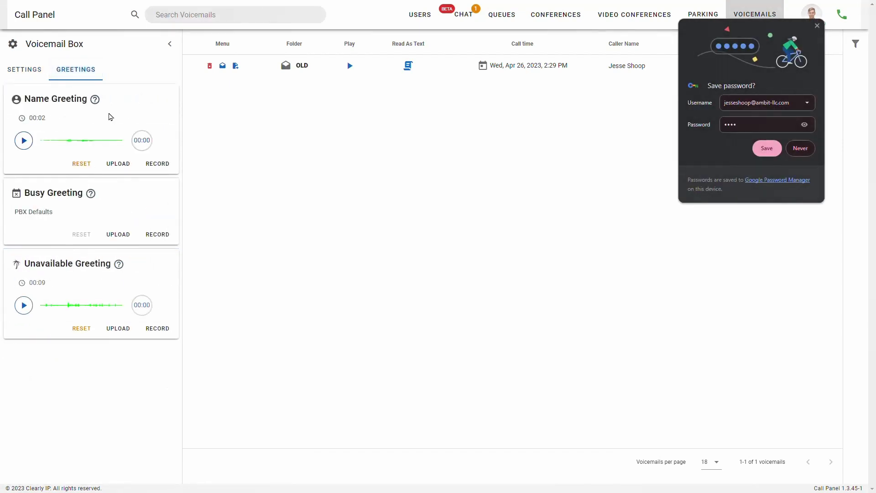
Dismiss the save-password prompt, look over the name, busy and unavailable greetings, and collapse the panel
left_click(817, 26)
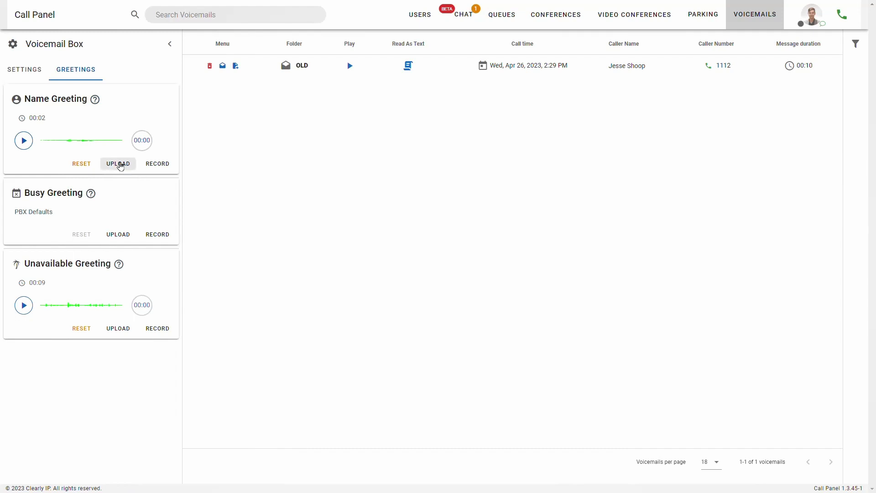
left_click(158, 165)
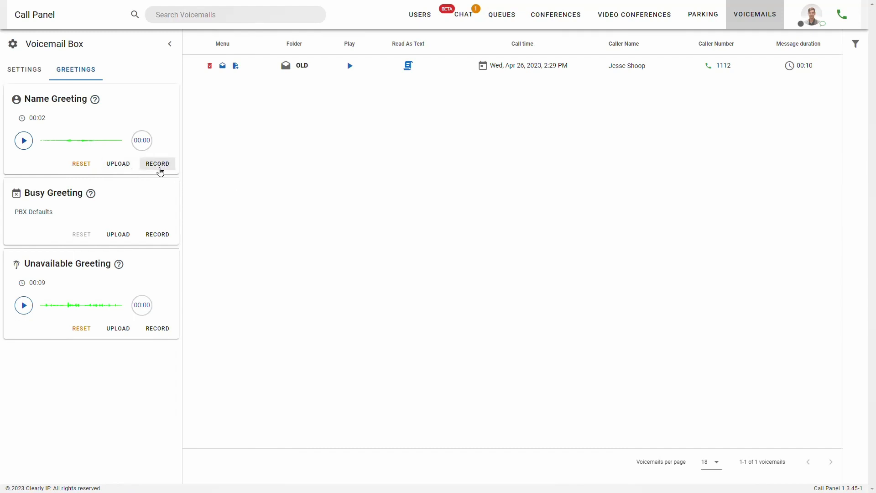
left_click(85, 164)
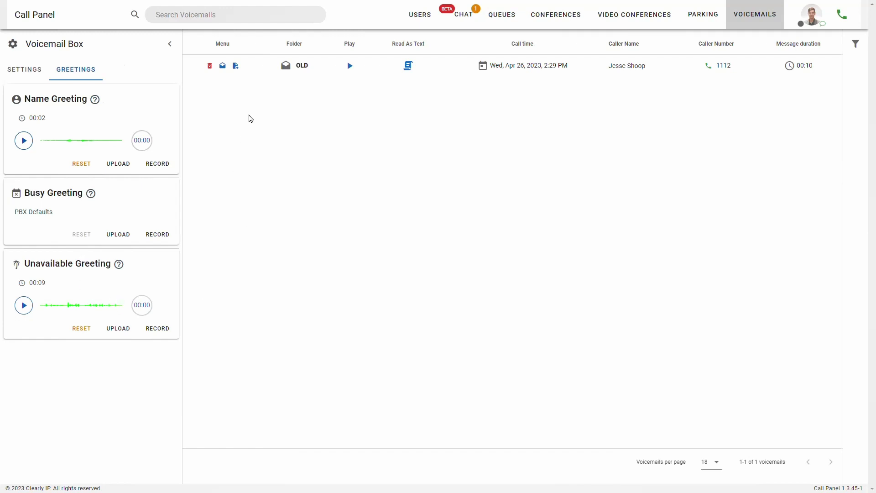
left_click(168, 44)
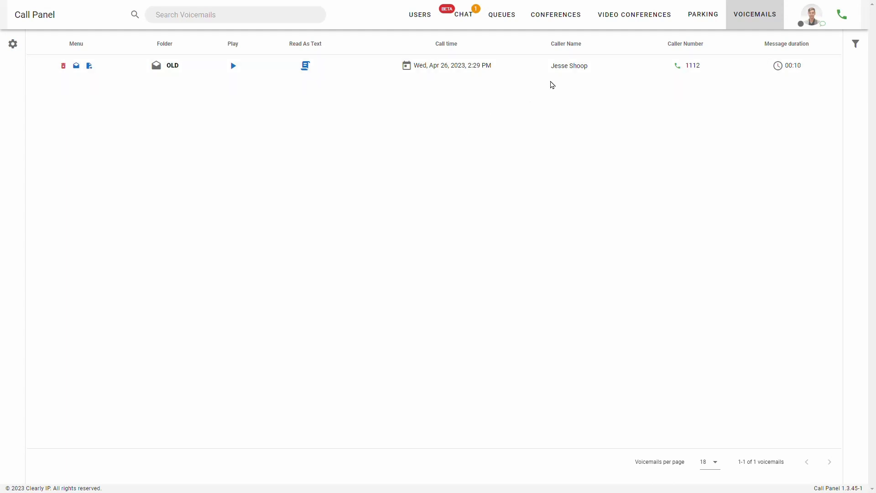
left_click(255, 20)
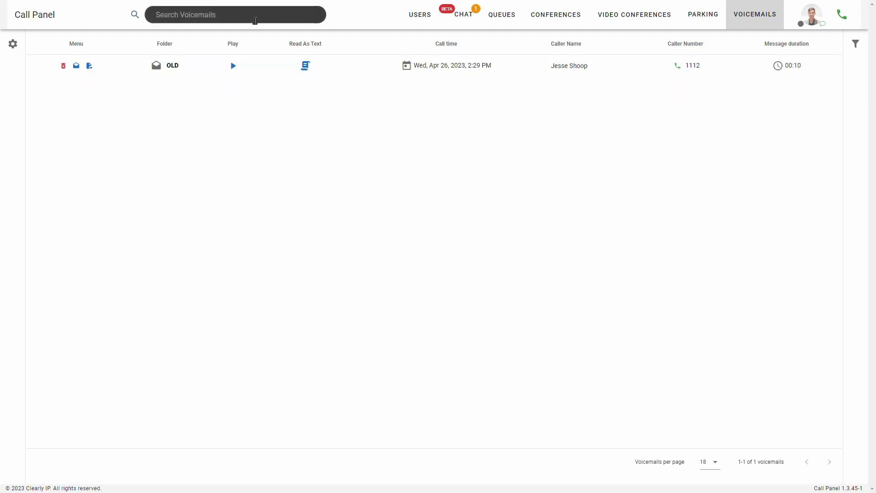
left_click(416, 85)
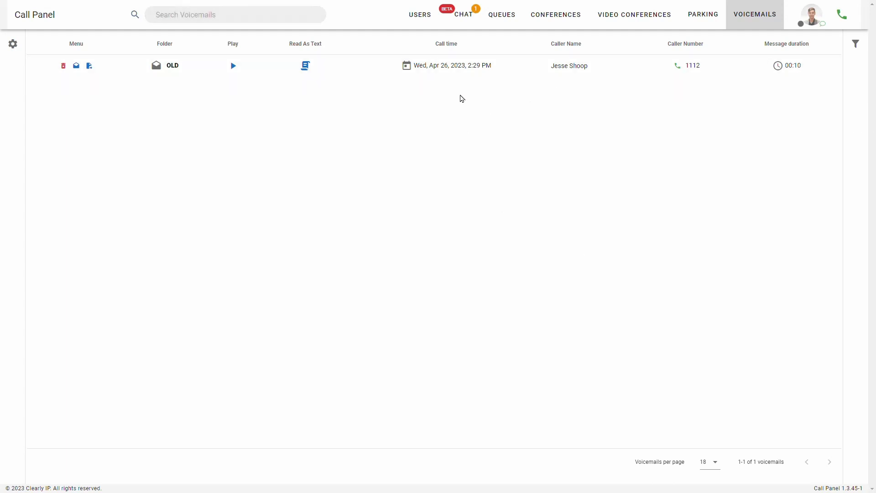
left_click(856, 46)
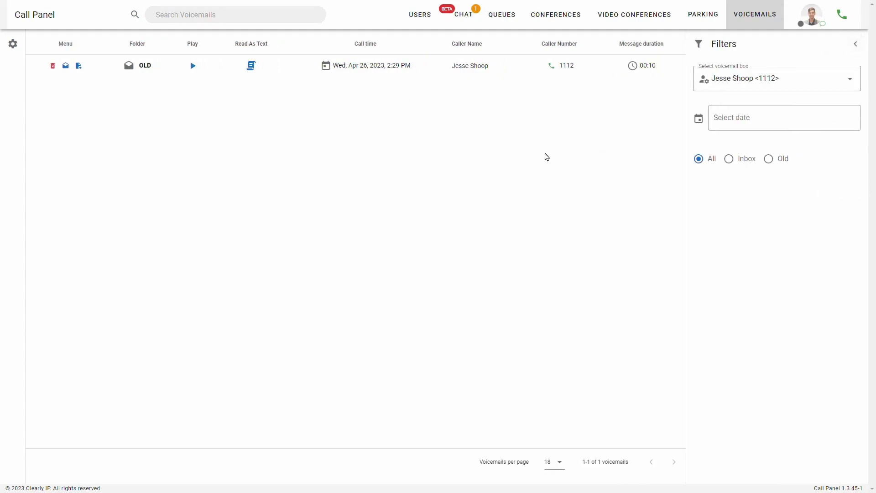
left_click(768, 120)
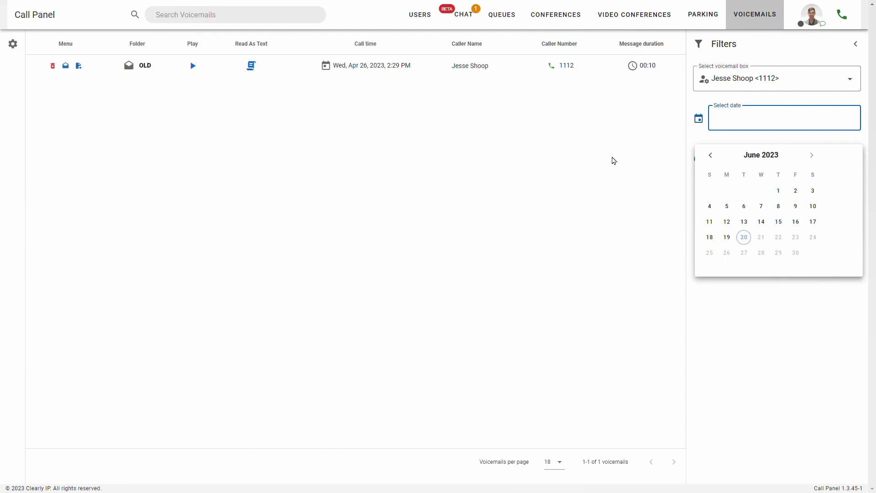
left_click(611, 160)
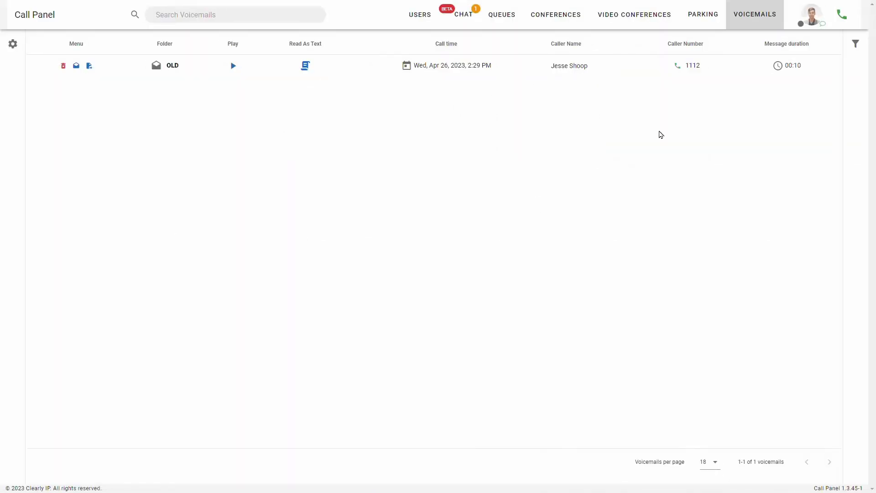
In user settings, switch on Call Forward and enter 1112 as the forward number
left_click(812, 21)
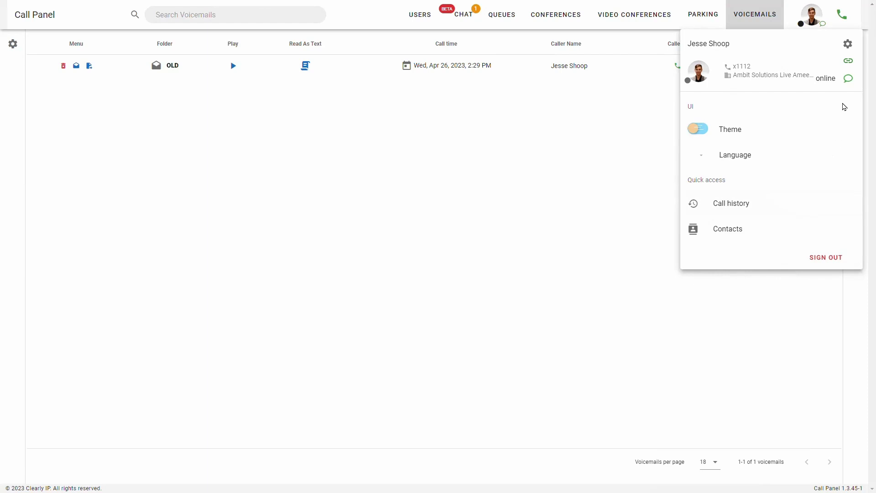
left_click(847, 45)
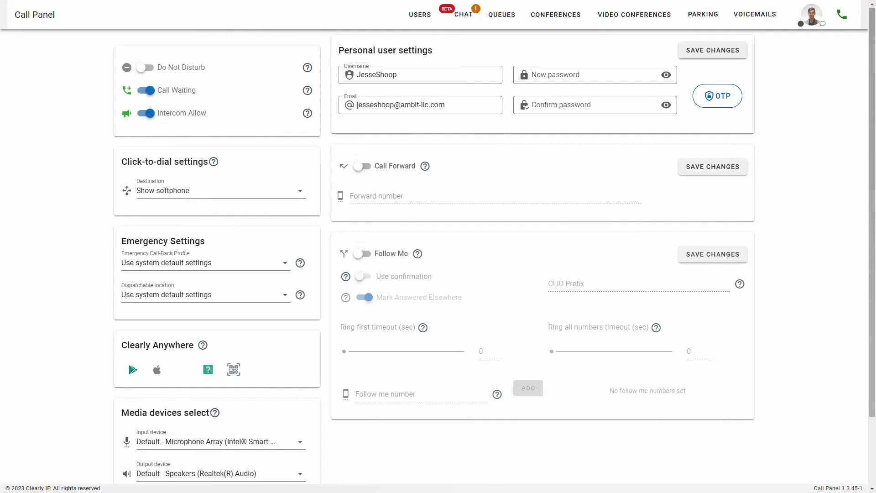
scroll(39, 265, "down", 2)
scroll(38, 270, "up", 2)
left_click(359, 176)
left_click(389, 203)
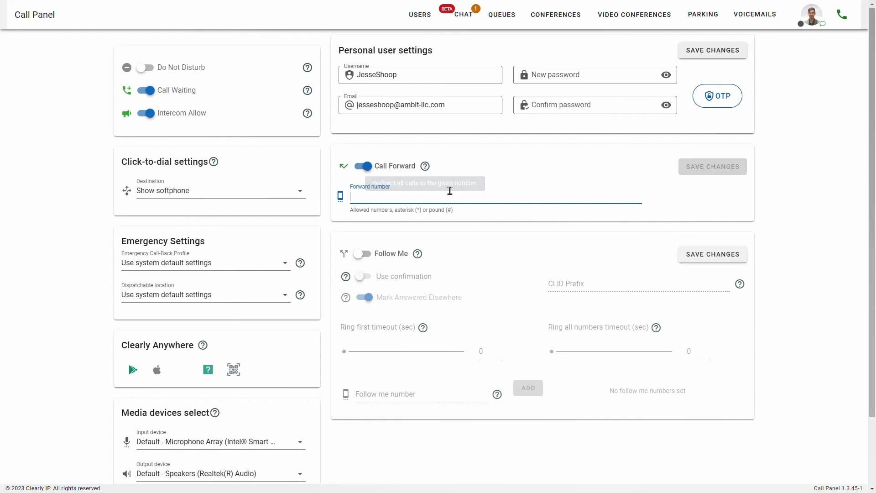
type("1112")
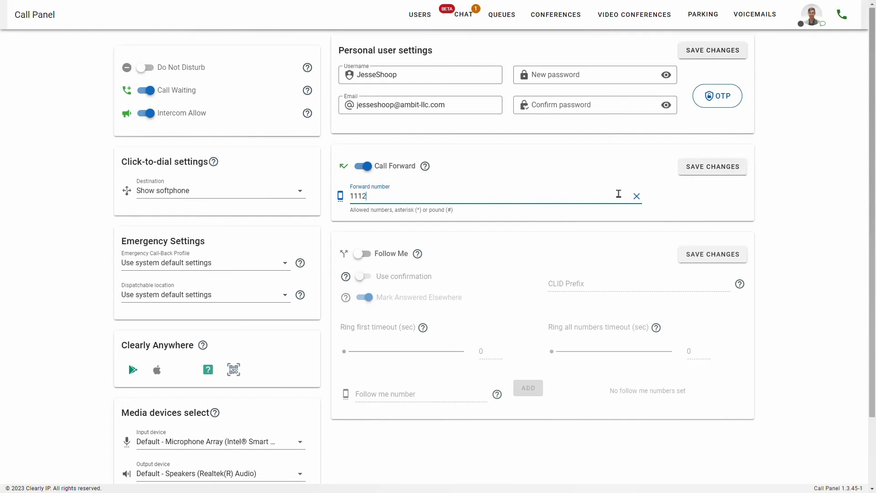